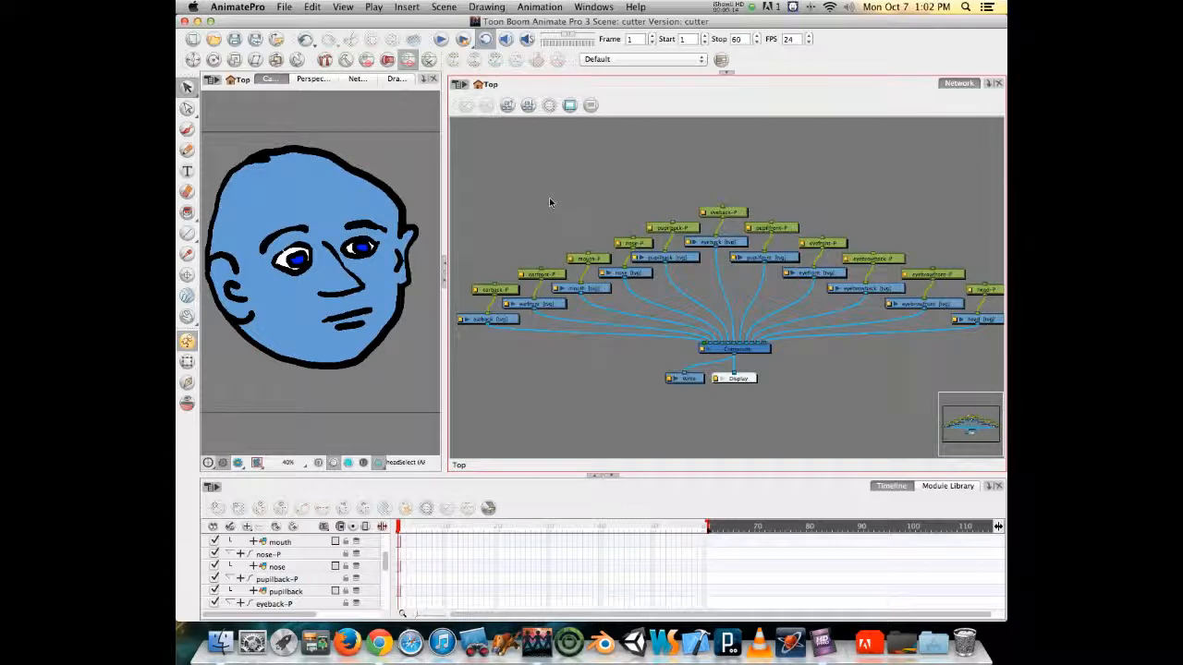
Add a peg to the network and name it features-P
{"action": "key", "text": "super+p"}
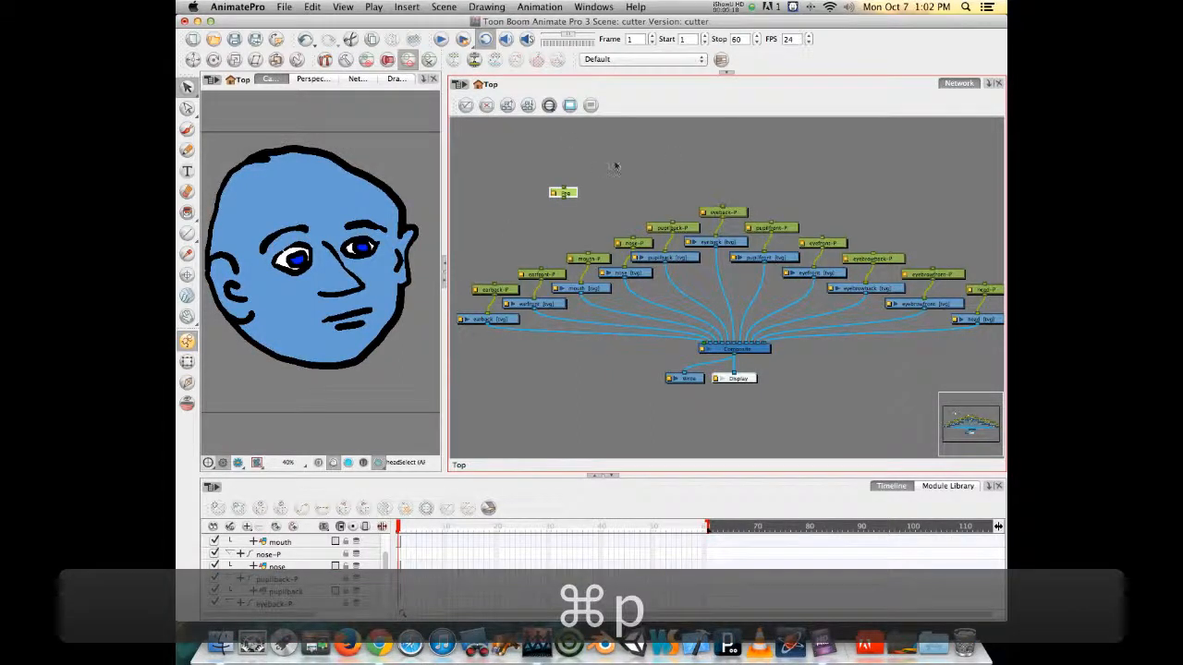
{"action": "left_click", "coordinate": [555, 194]}
{"action": "double_click", "coordinate": [555, 193]}
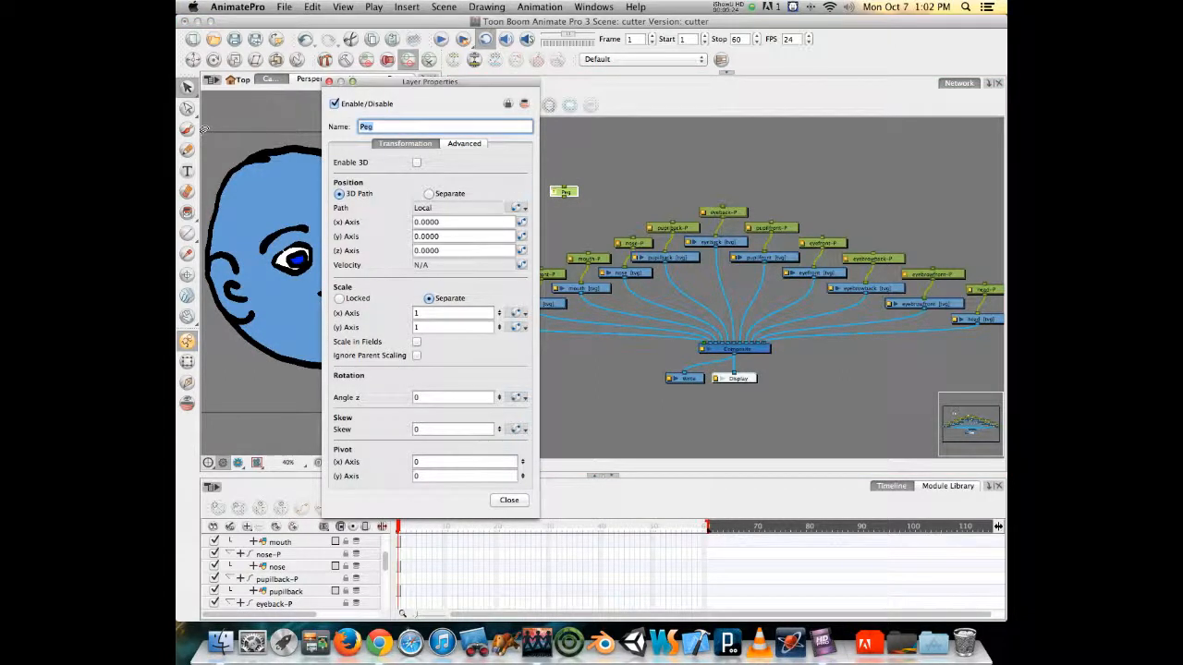
{"action": "type", "text": "features"}
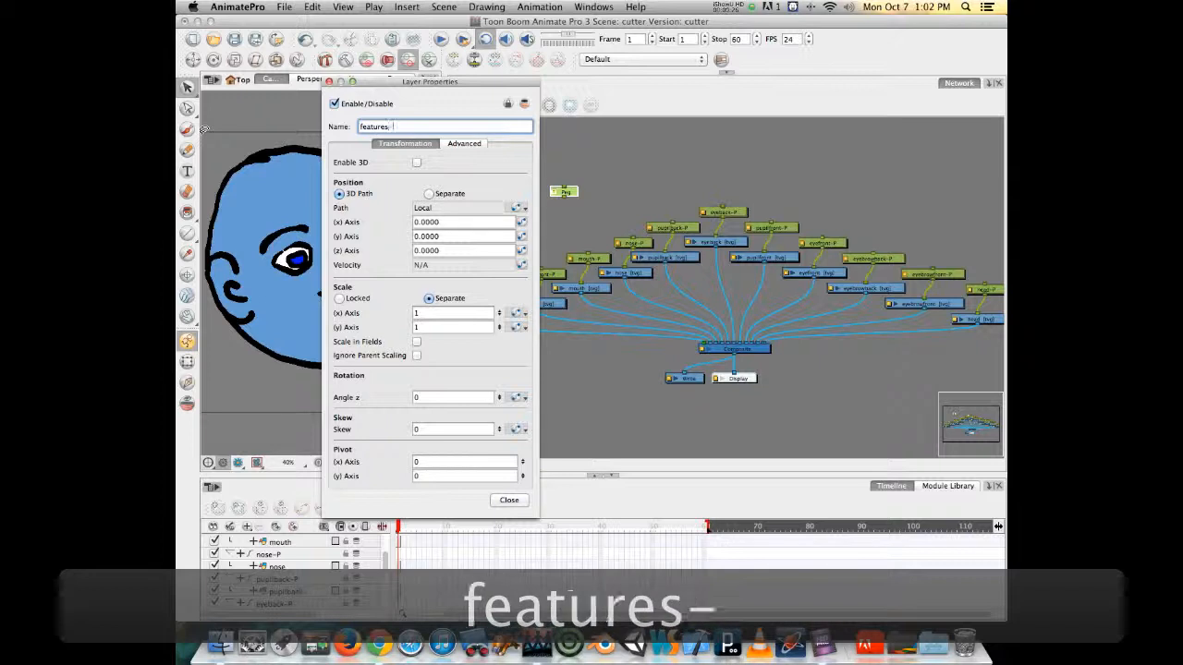
{"action": "type", "text": "-P"}
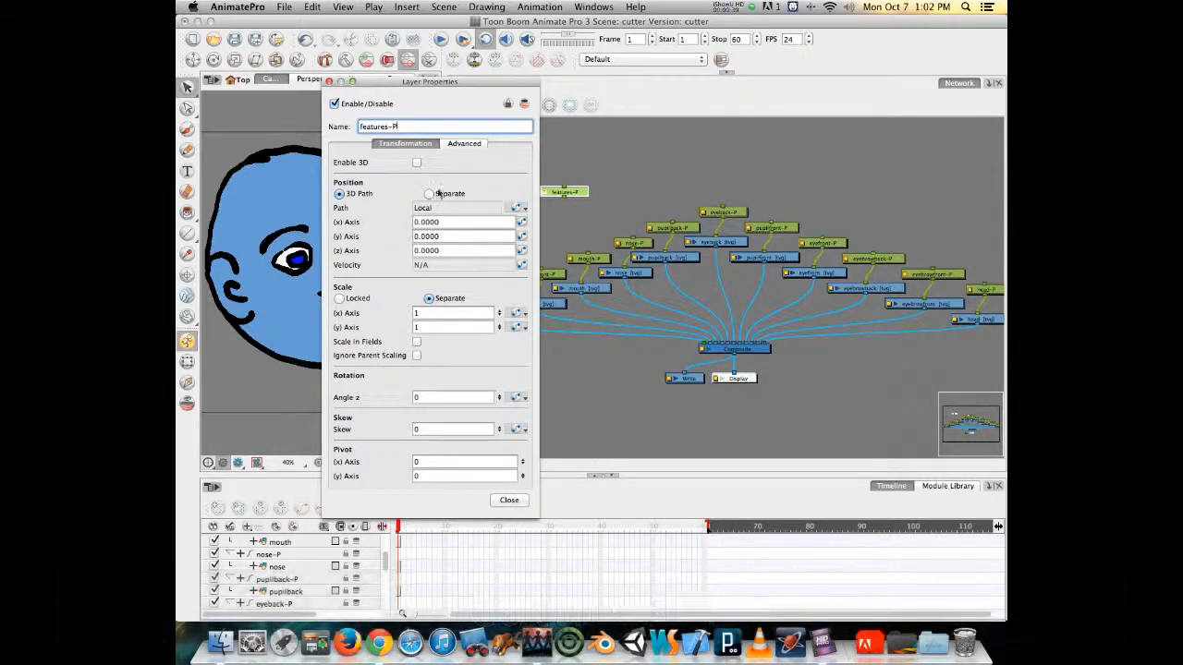
{"action": "left_click", "coordinate": [329, 81]}
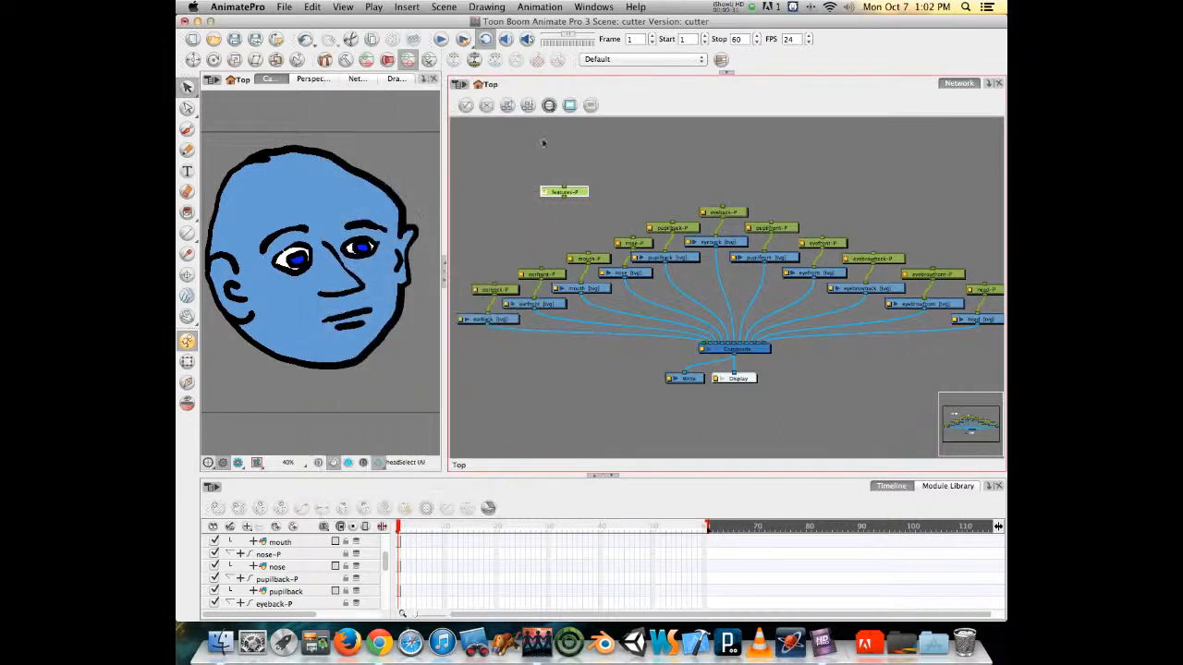
Add a second peg above the network and name it master-P
{"action": "left_click", "coordinate": [650, 151]}
{"action": "key", "text": "super+p"}
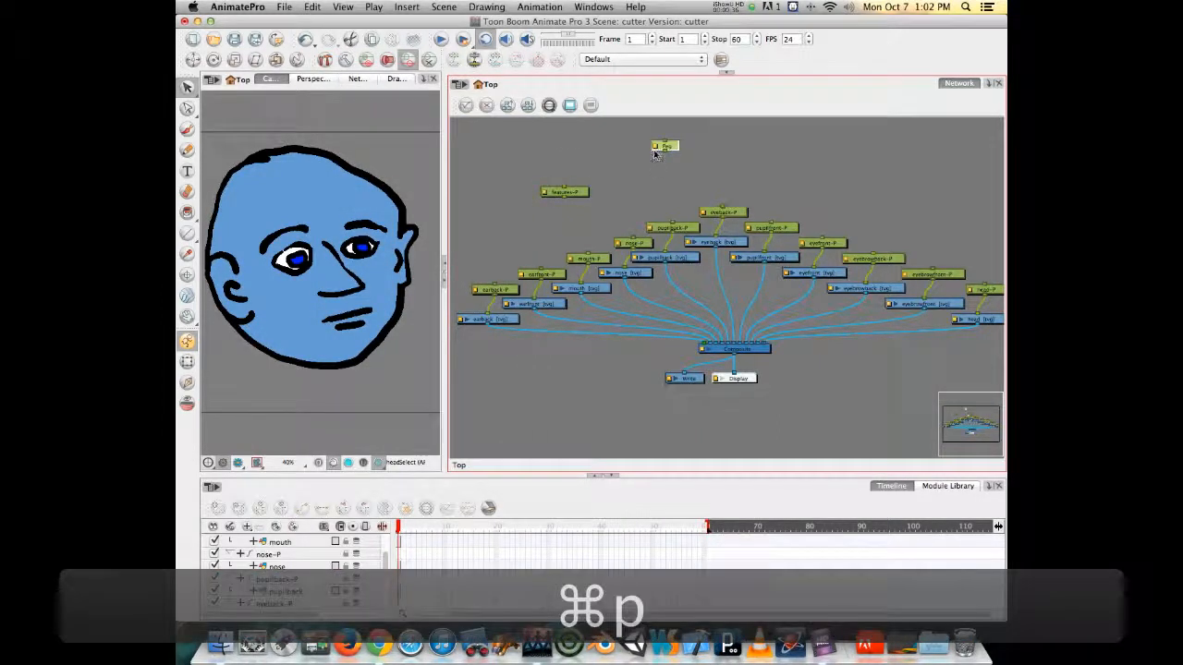
{"action": "double_click", "coordinate": [661, 146]}
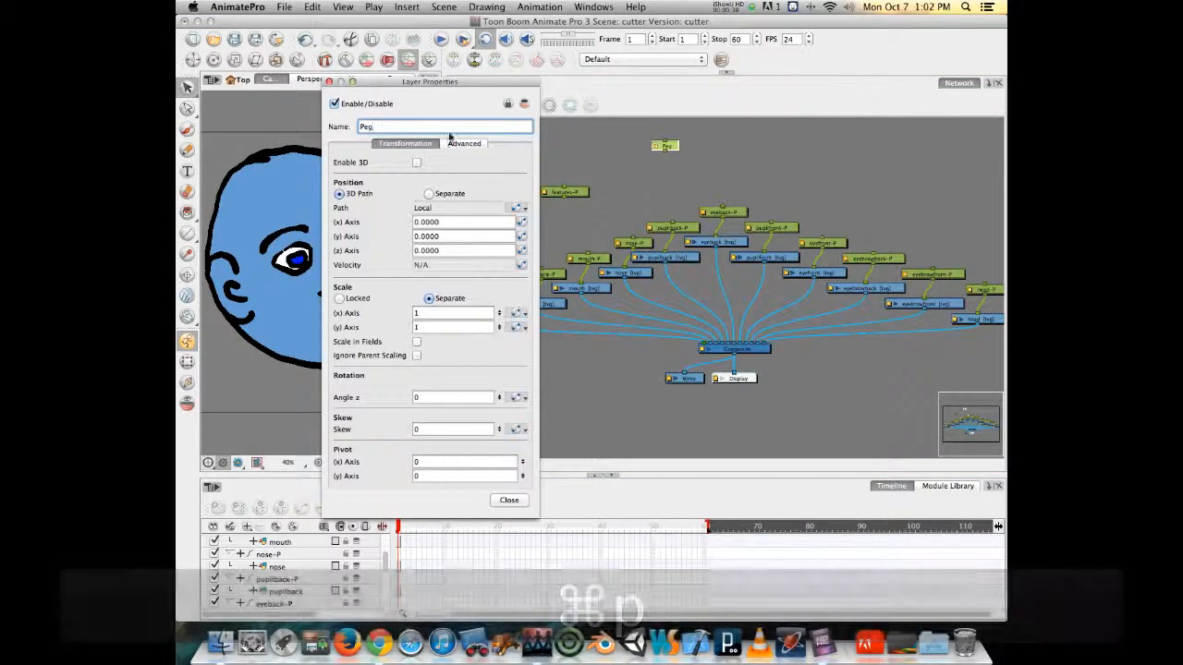
{"action": "type", "text": "master-P"}
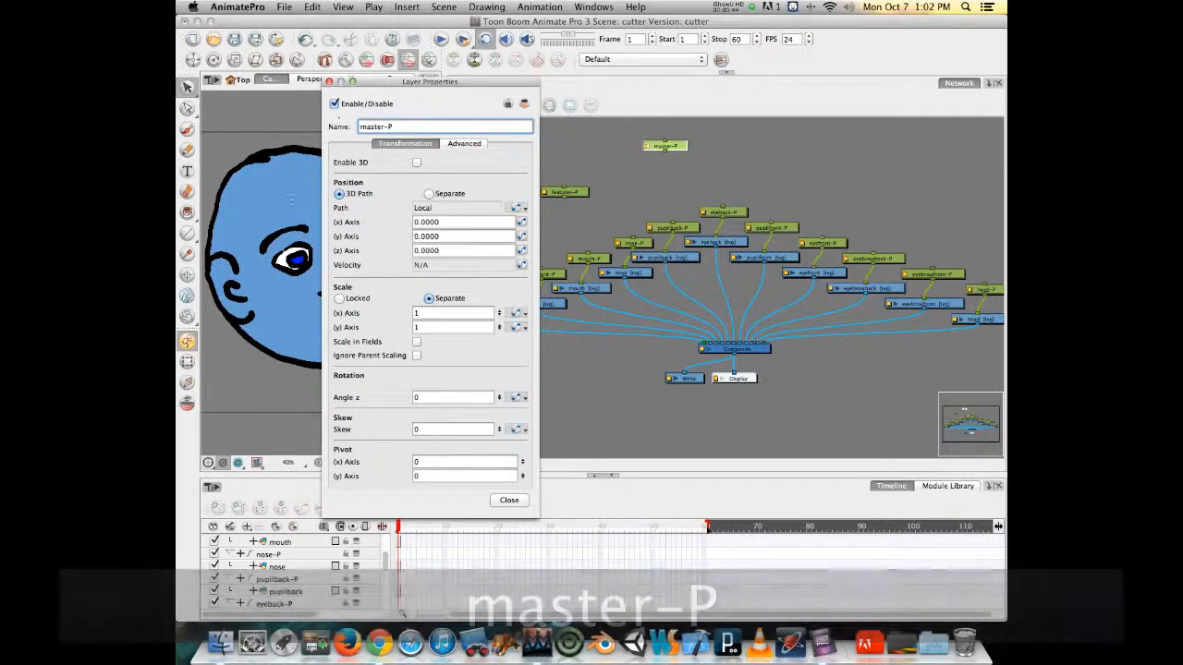
{"action": "left_click", "coordinate": [329, 81]}
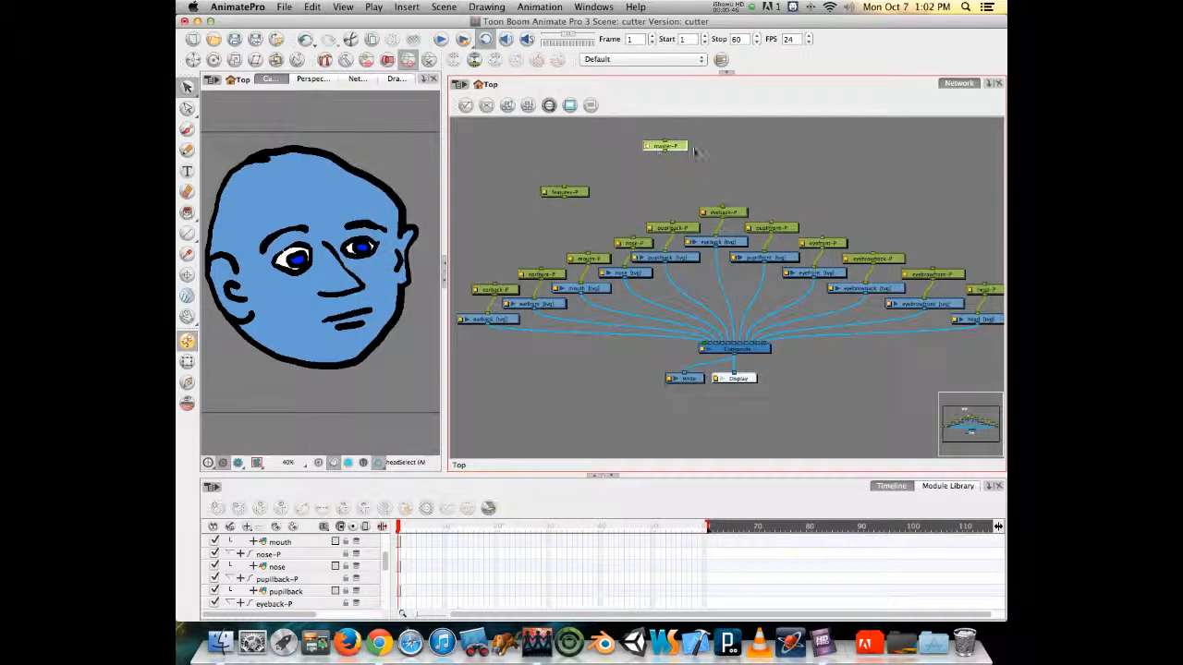
Arrange the two new pegs above the network and connect master-P to features-P as its parent
{"action": "left_click_drag", "start_coordinate": [679, 149], "coordinate": [730, 139]}
{"action": "left_click", "coordinate": [594, 190]}
{"action": "left_click_drag", "start_coordinate": [594, 191], "coordinate": [663, 183]}
{"action": "left_click_drag", "start_coordinate": [719, 140], "coordinate": [659, 186]}
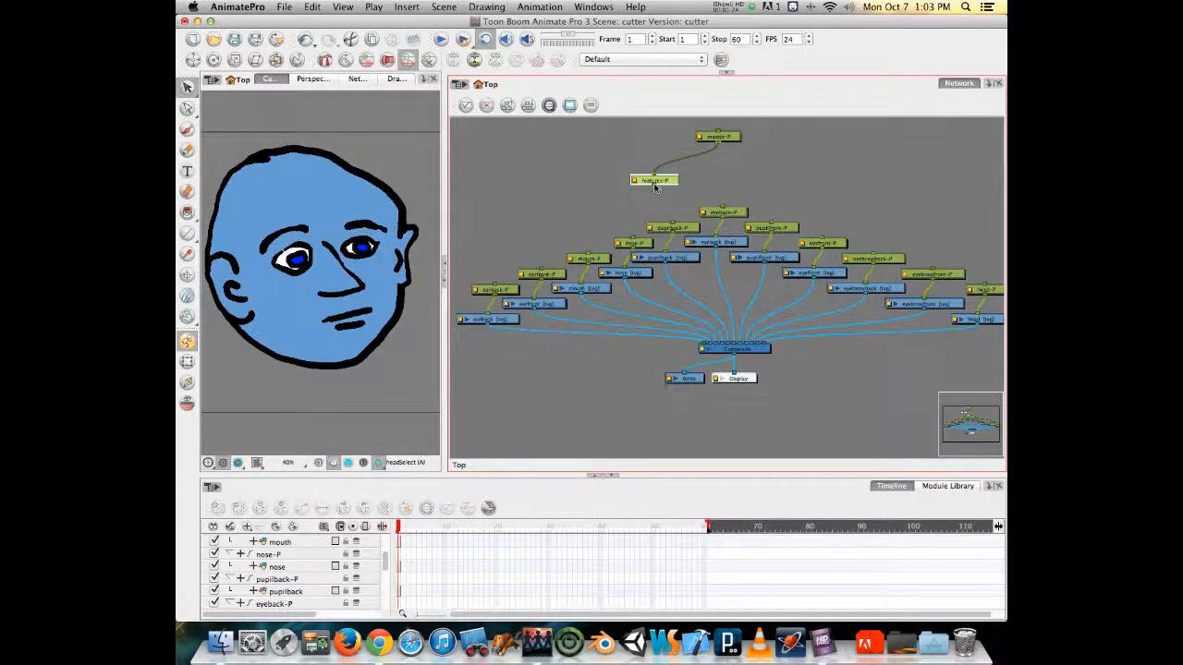
Connect features-P to the mouth, nose, pupil, eye and eyebrow pegs, moving it aside to reach the remaining ones
{"action": "left_click_drag", "start_coordinate": [653, 185], "coordinate": [584, 258]}
{"action": "left_click_drag", "start_coordinate": [653, 185], "coordinate": [779, 228]}
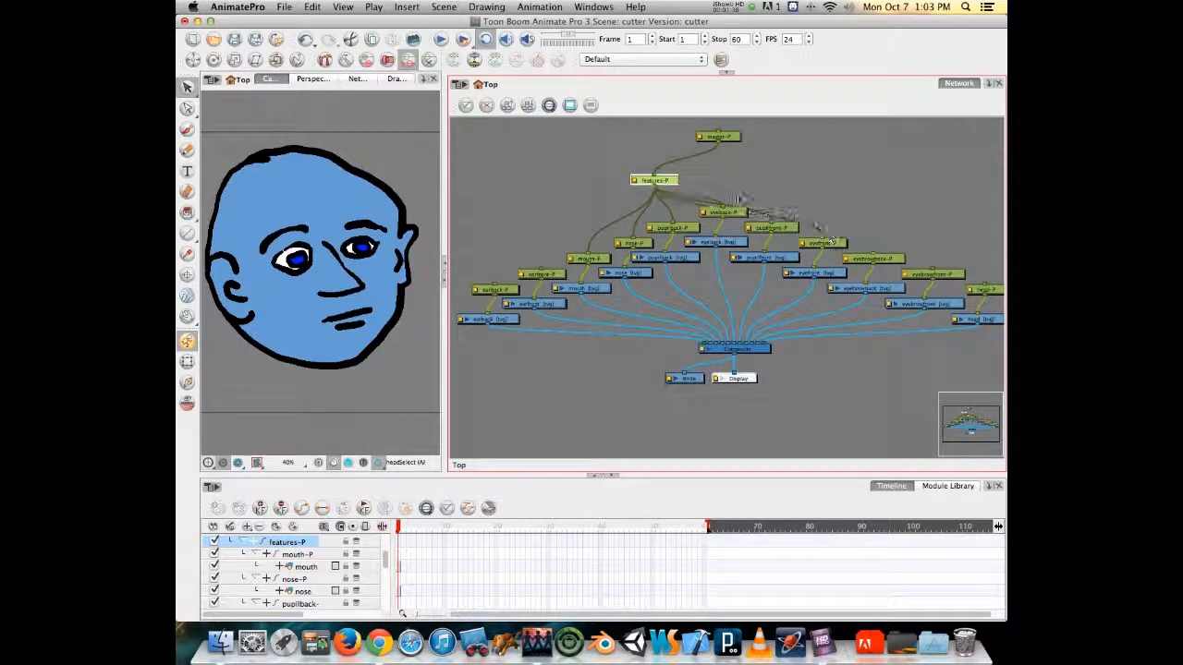
{"action": "left_click_drag", "start_coordinate": [656, 187], "coordinate": [874, 253]}
{"action": "left_click_drag", "start_coordinate": [670, 183], "coordinate": [872, 178]}
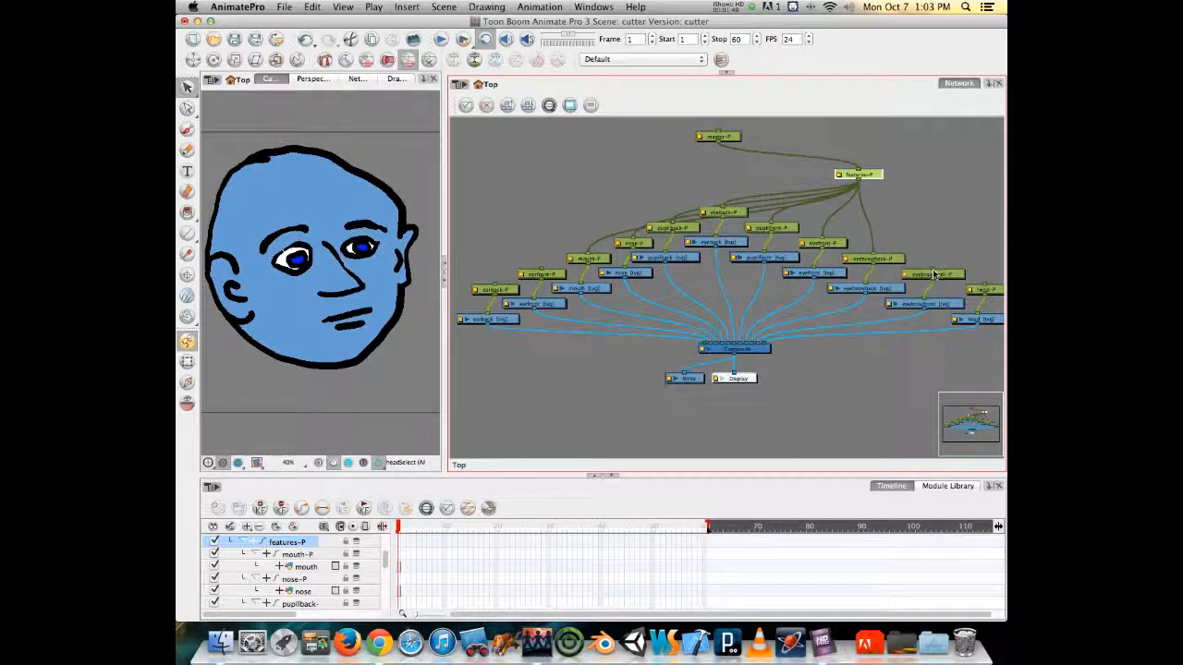
{"action": "left_click_drag", "start_coordinate": [933, 274], "coordinate": [931, 273]}
{"action": "left_click_drag", "start_coordinate": [934, 273], "coordinate": [867, 178]}
{"action": "left_click_drag", "start_coordinate": [933, 270], "coordinate": [936, 266]}
Connect master-P directly to the head peg and both ear pegs, and center features-P beneath it
{"action": "left_click_drag", "start_coordinate": [985, 289], "coordinate": [985, 289]}
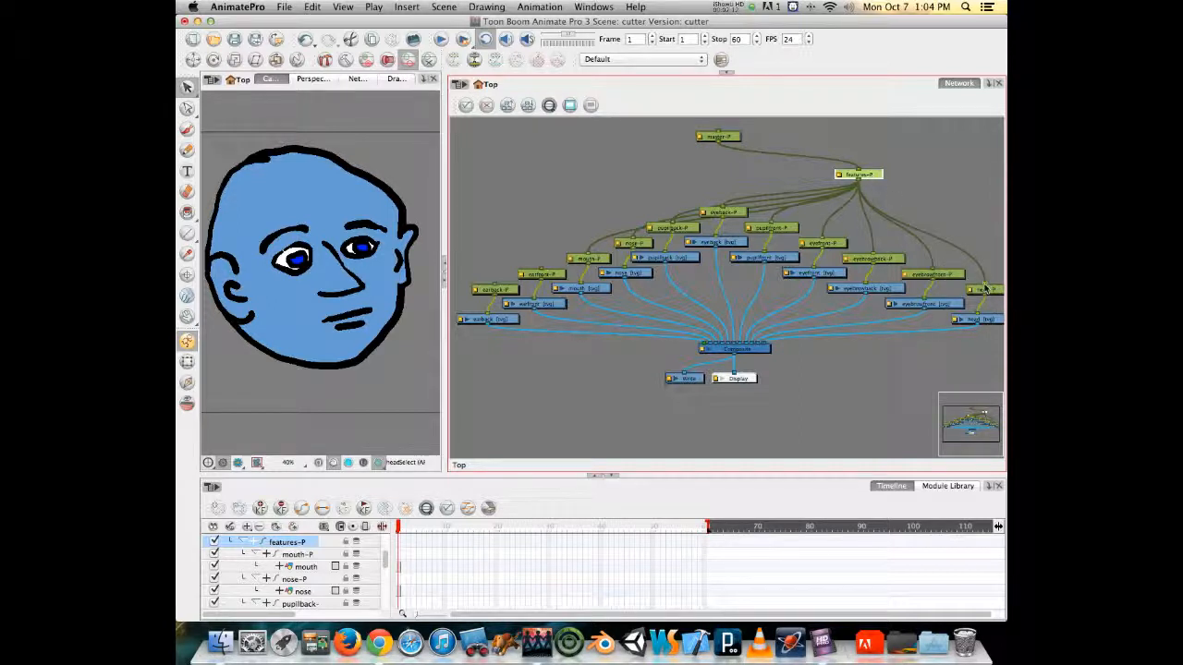
{"action": "left_click_drag", "start_coordinate": [867, 174], "coordinate": [985, 289]}
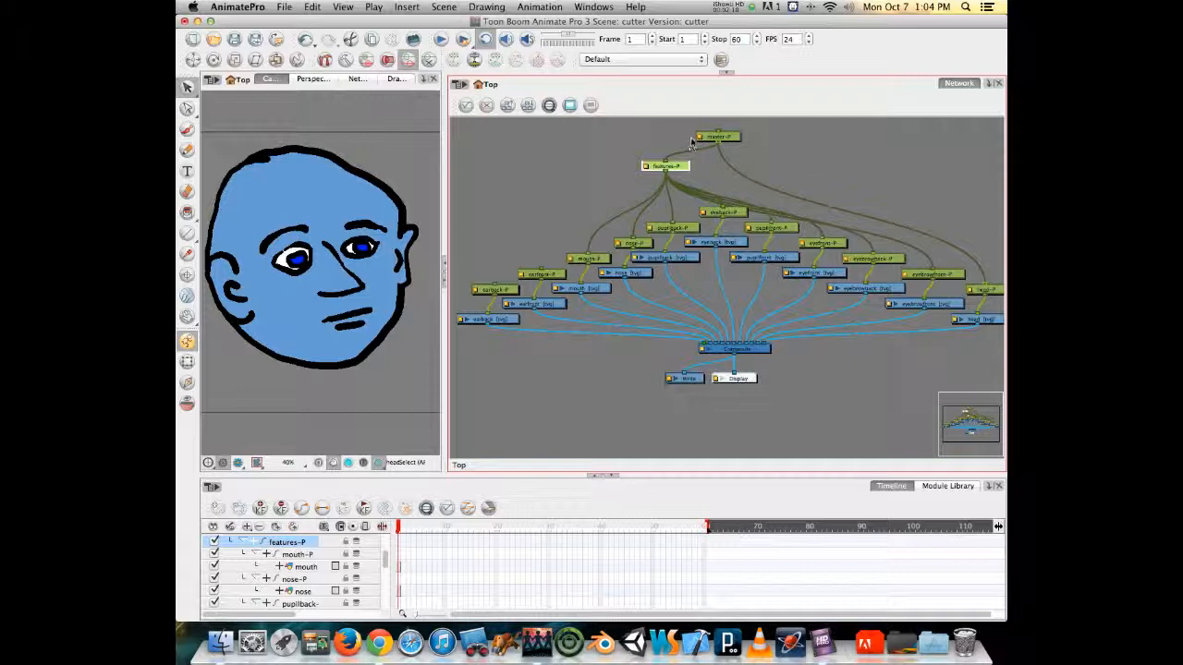
{"action": "left_click_drag", "start_coordinate": [675, 171], "coordinate": [537, 167]}
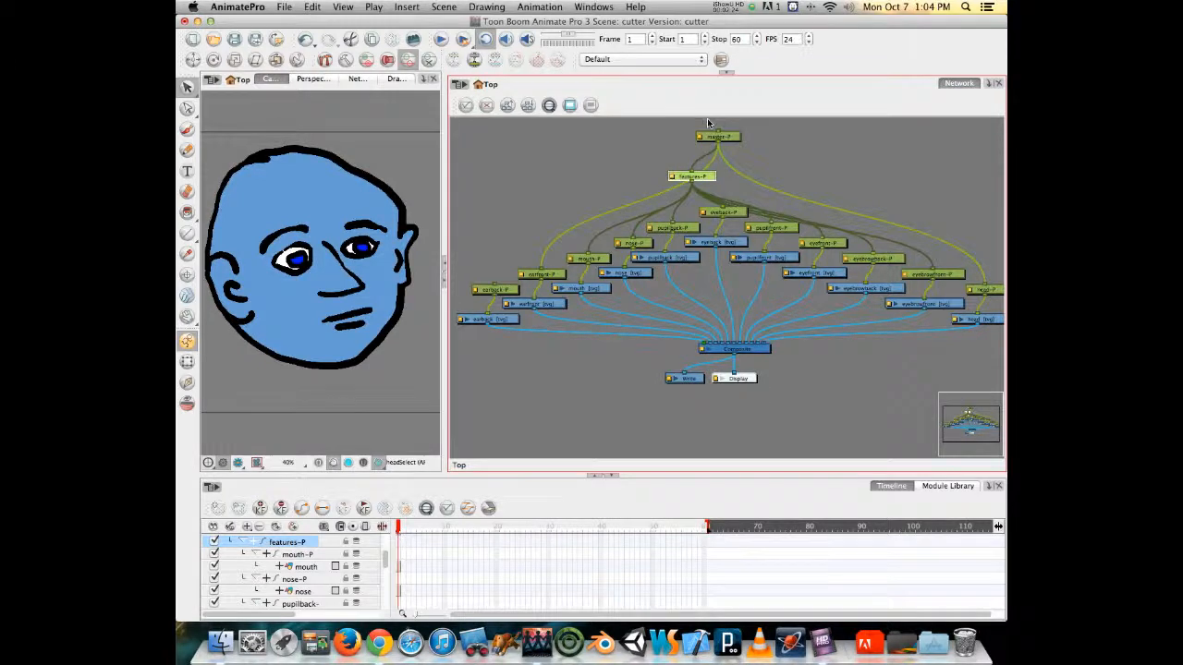
{"action": "left_click", "coordinate": [711, 136]}
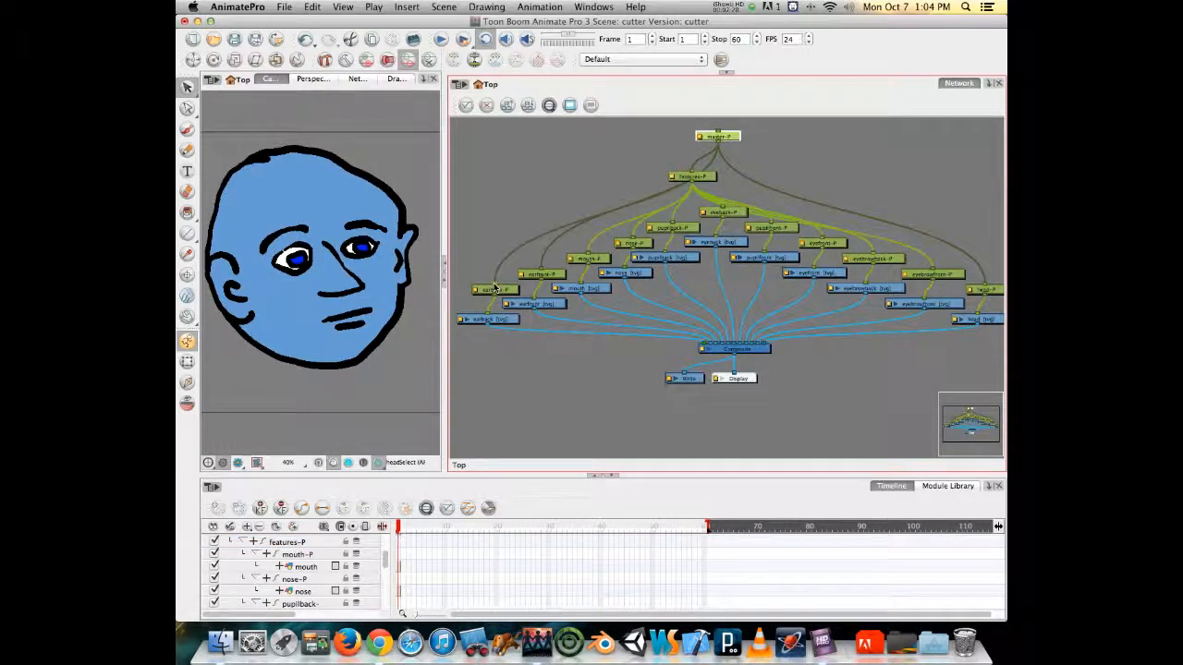
{"action": "left_click", "coordinate": [708, 182]}
{"action": "left_click_drag", "start_coordinate": [710, 183], "coordinate": [722, 197]}
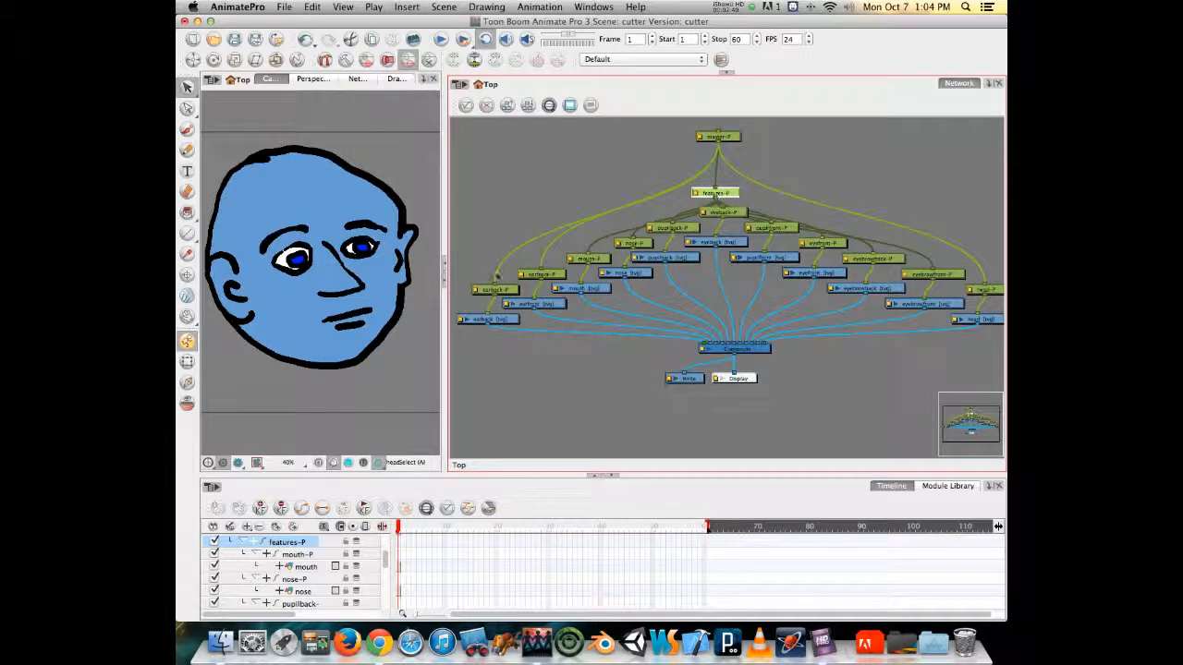
Select all peg and drawing modules below master-P and display the Scripting toolbar
{"action": "left_click_drag", "start_coordinate": [474, 167], "coordinate": [1000, 325]}
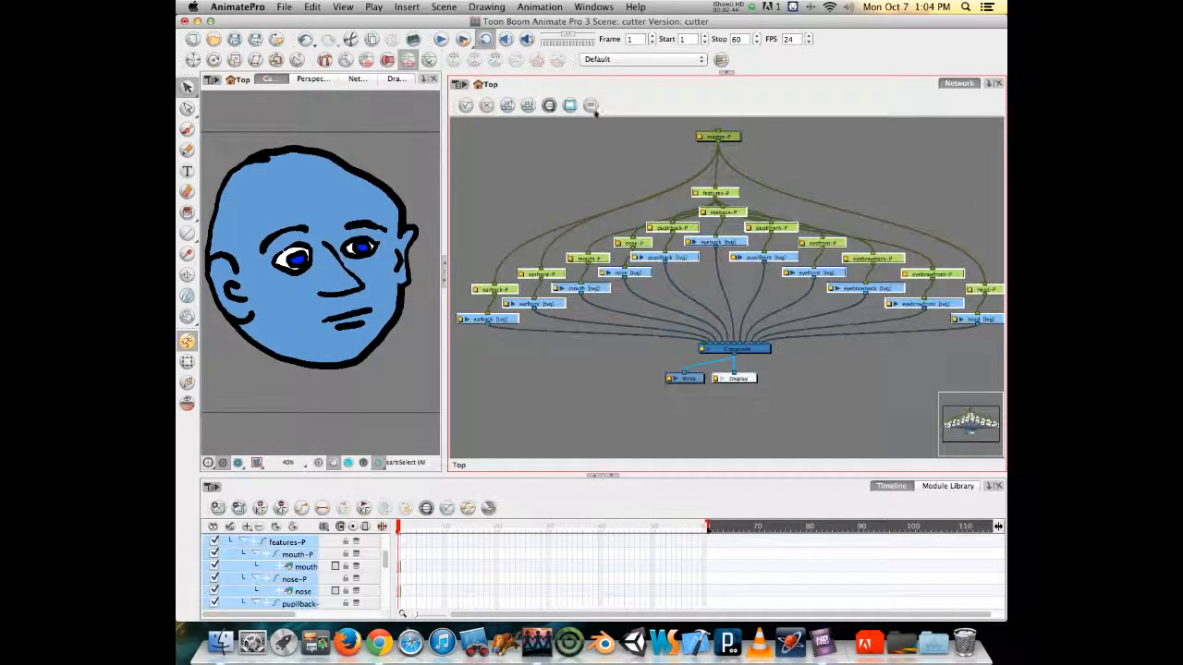
{"action": "left_click", "coordinate": [603, 6]}
{"action": "mouse_move", "coordinate": [675, 63]}
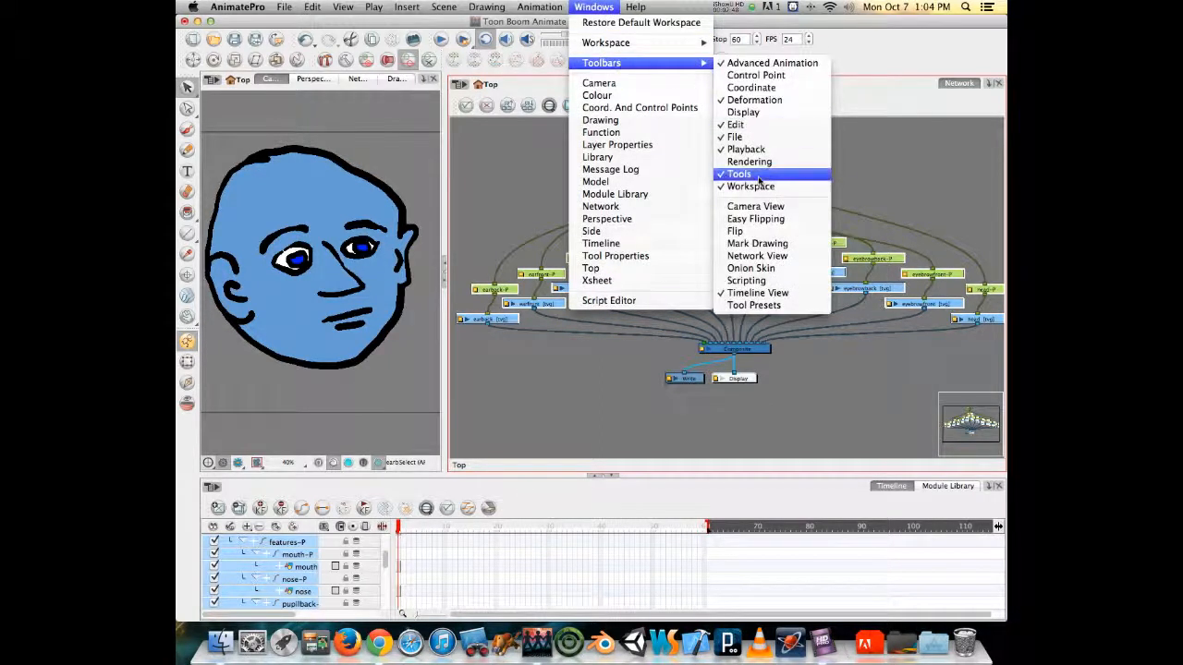
{"action": "left_click", "coordinate": [746, 280]}
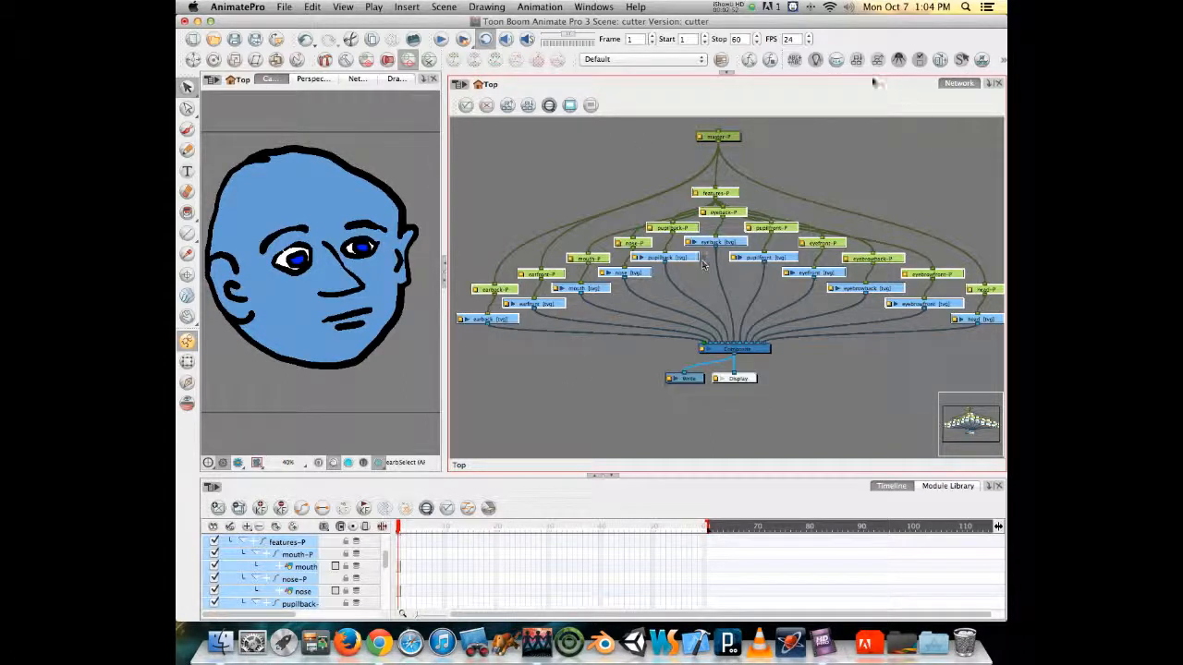
Set Use Embedded Pivot to Parent Peg for all the selected layers, and clear the selection
{"action": "left_click", "coordinate": [981, 61]}
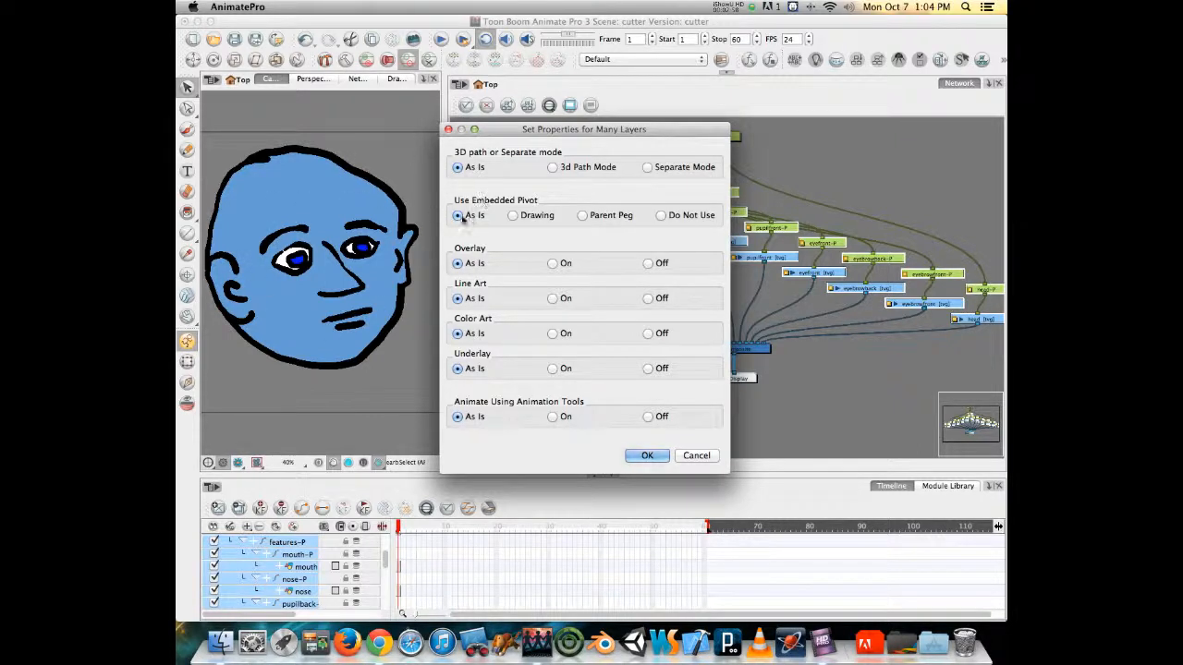
{"action": "left_click", "coordinate": [582, 216]}
{"action": "left_click", "coordinate": [647, 454]}
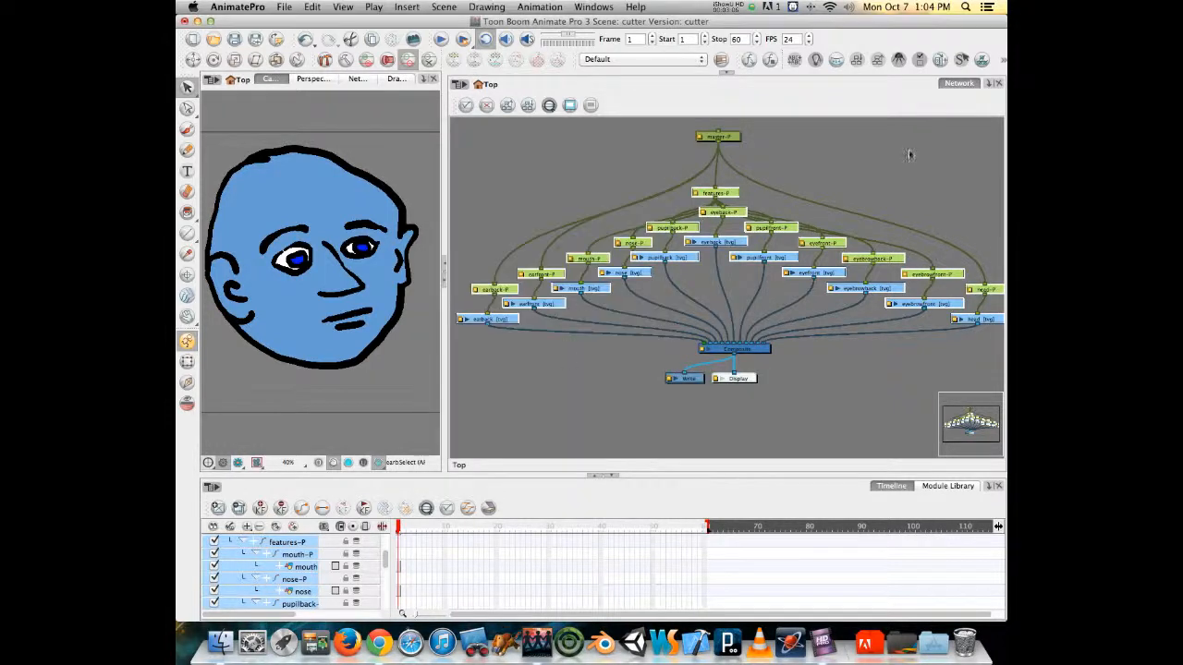
{"action": "left_click", "coordinate": [598, 155]}
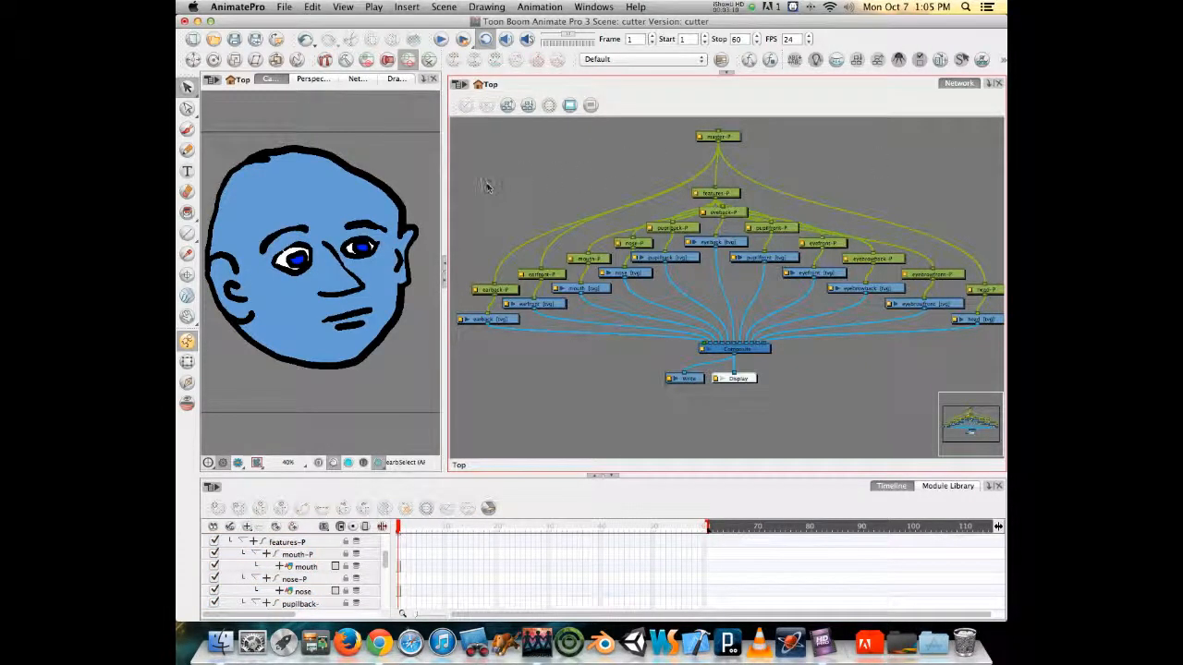
Activate the Transform tool, reveal its tool properties and enable peg selection mode
{"action": "left_click", "coordinate": [186, 362]}
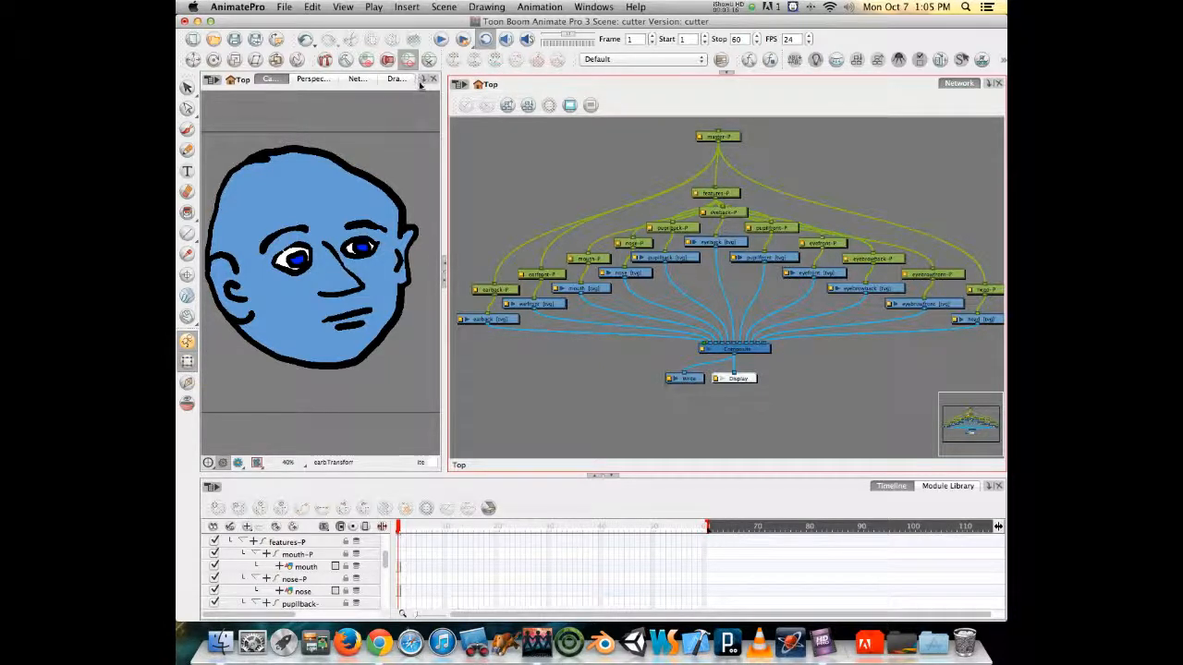
{"action": "left_click", "coordinate": [727, 74]}
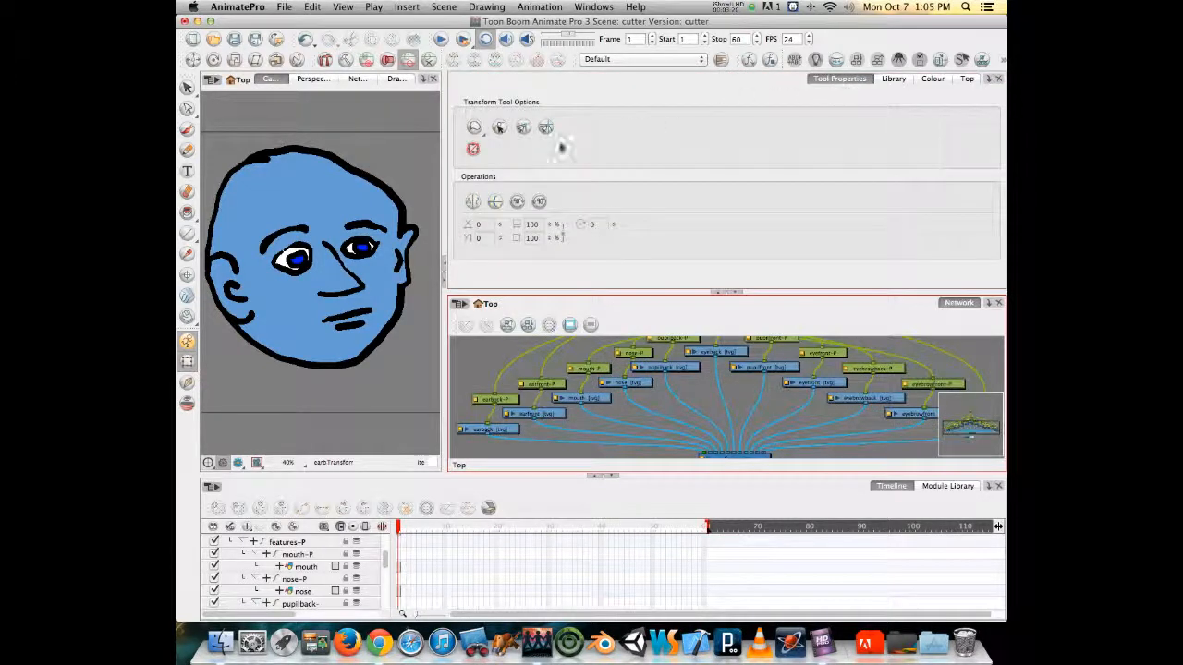
{"action": "left_click", "coordinate": [499, 128]}
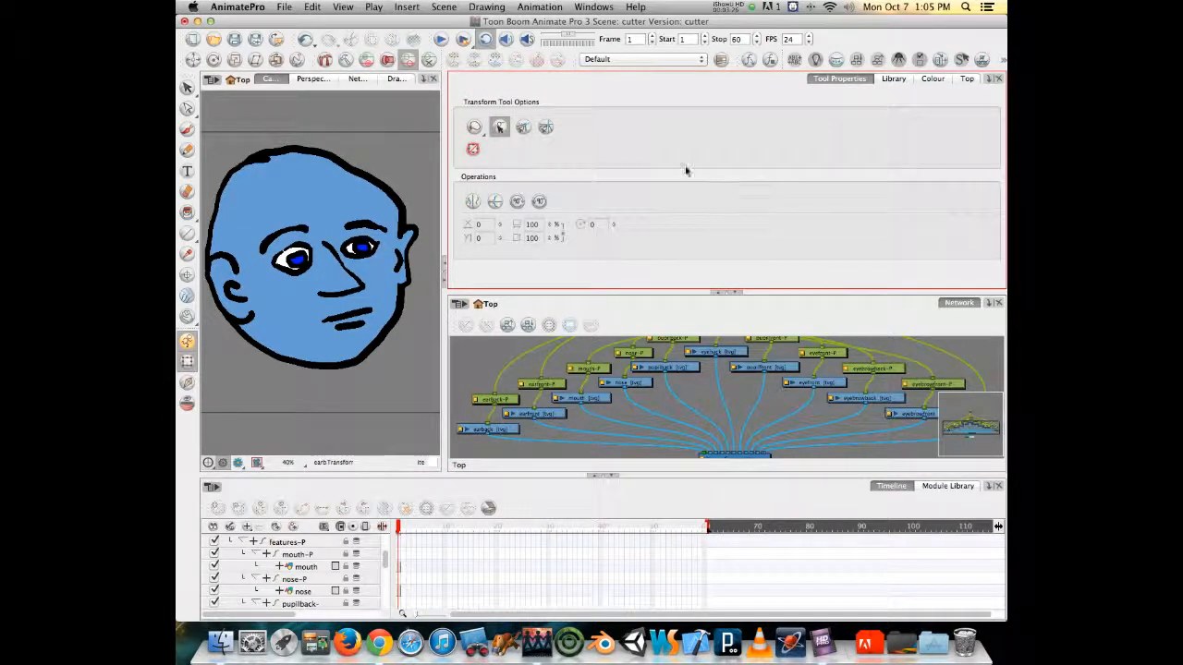
Check the peg selection mode in the Translate, Rotate, Scale and Skew tool options
{"action": "left_click", "coordinate": [192, 59]}
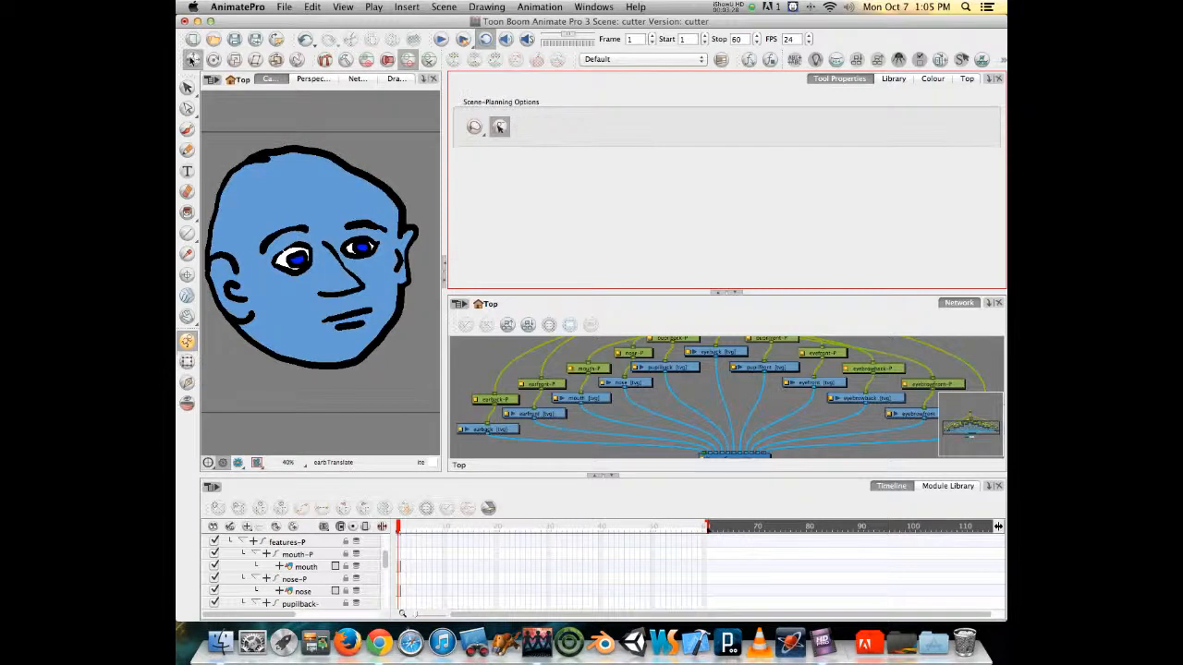
{"action": "left_click", "coordinate": [214, 61]}
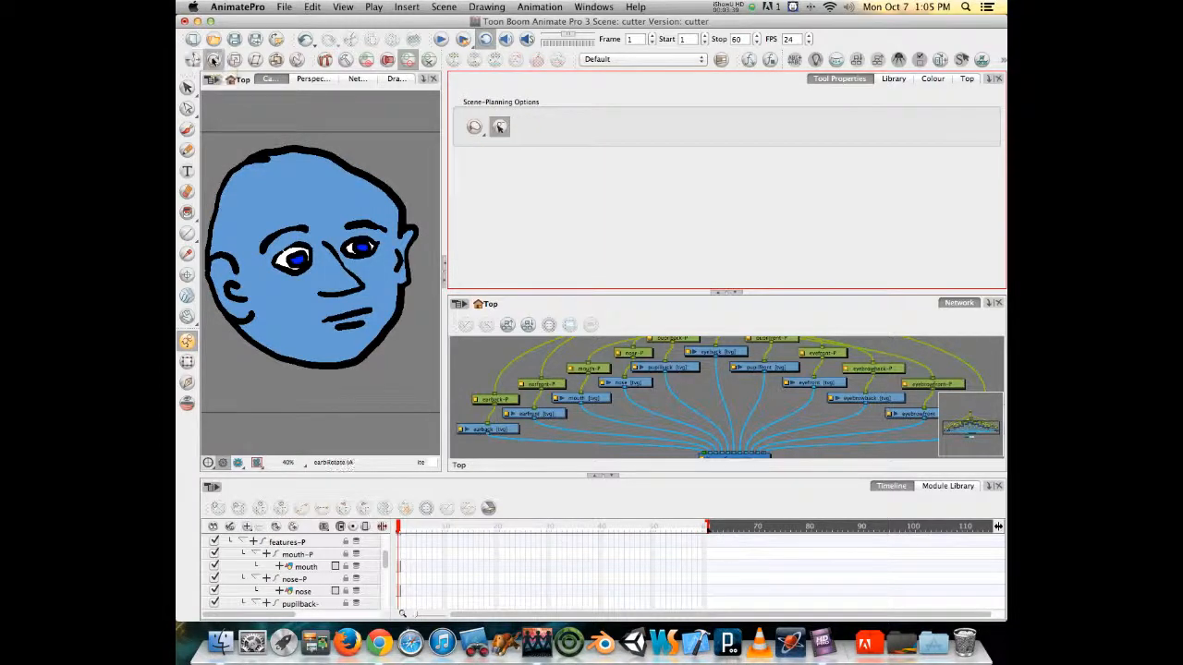
{"action": "left_click", "coordinate": [234, 61]}
{"action": "left_click", "coordinate": [254, 61]}
{"action": "left_click", "coordinate": [255, 59]}
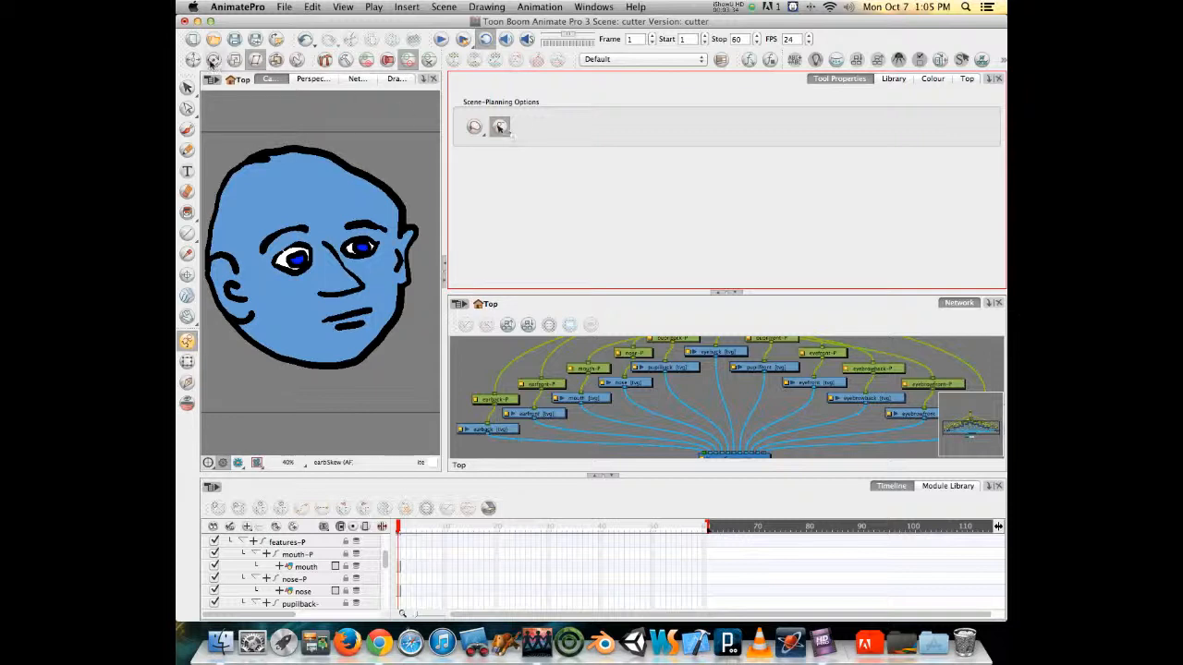
Return to the Transform tool and collapse the tool properties to give the network its full height
{"action": "left_click", "coordinate": [187, 363]}
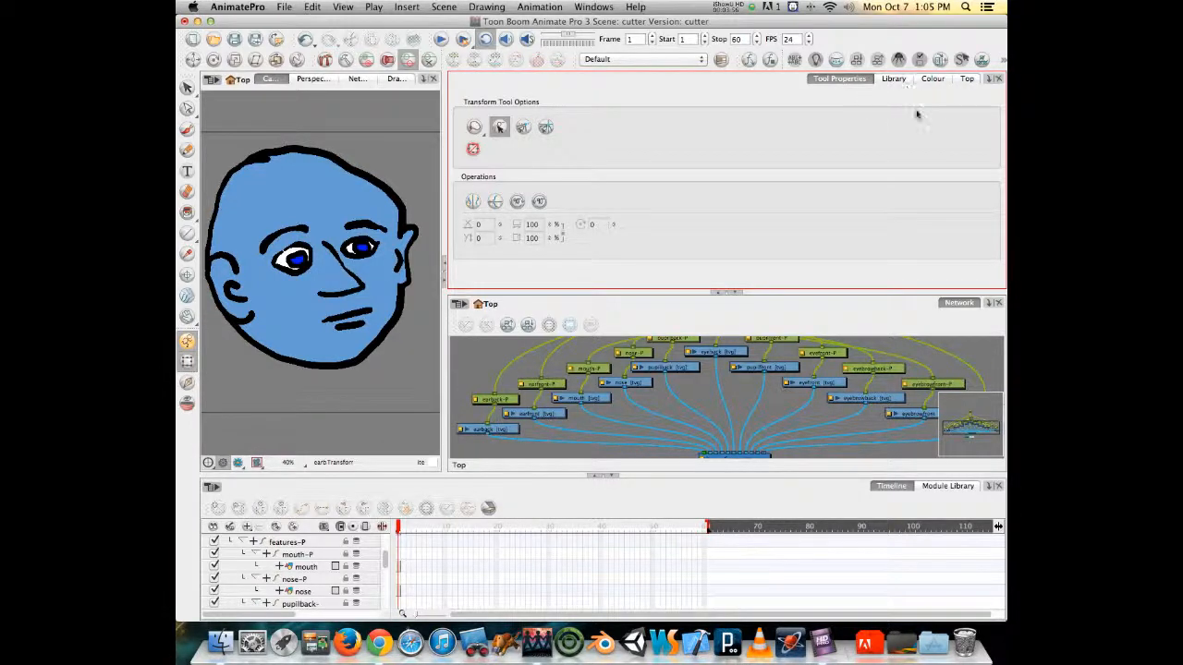
{"action": "left_click_drag", "start_coordinate": [716, 292], "coordinate": [714, 289]}
{"action": "left_click", "coordinate": [717, 290]}
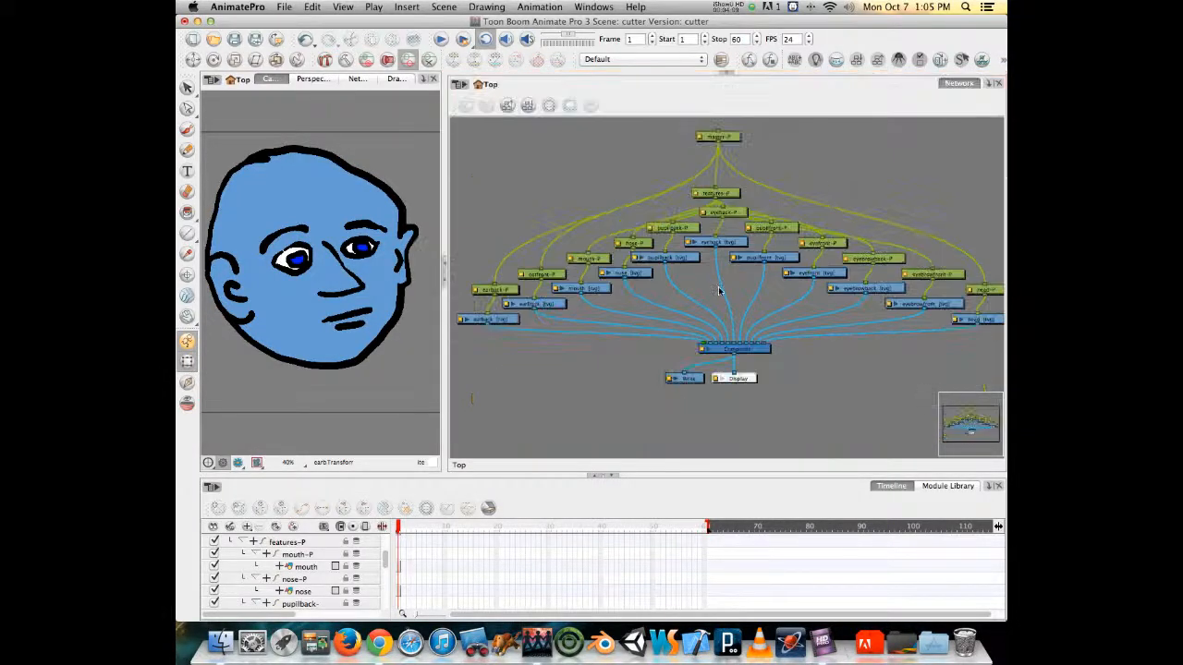
Select features-P, disconnect the mouth peg from it and reconnect the mouth peg
{"action": "left_click", "coordinate": [716, 193]}
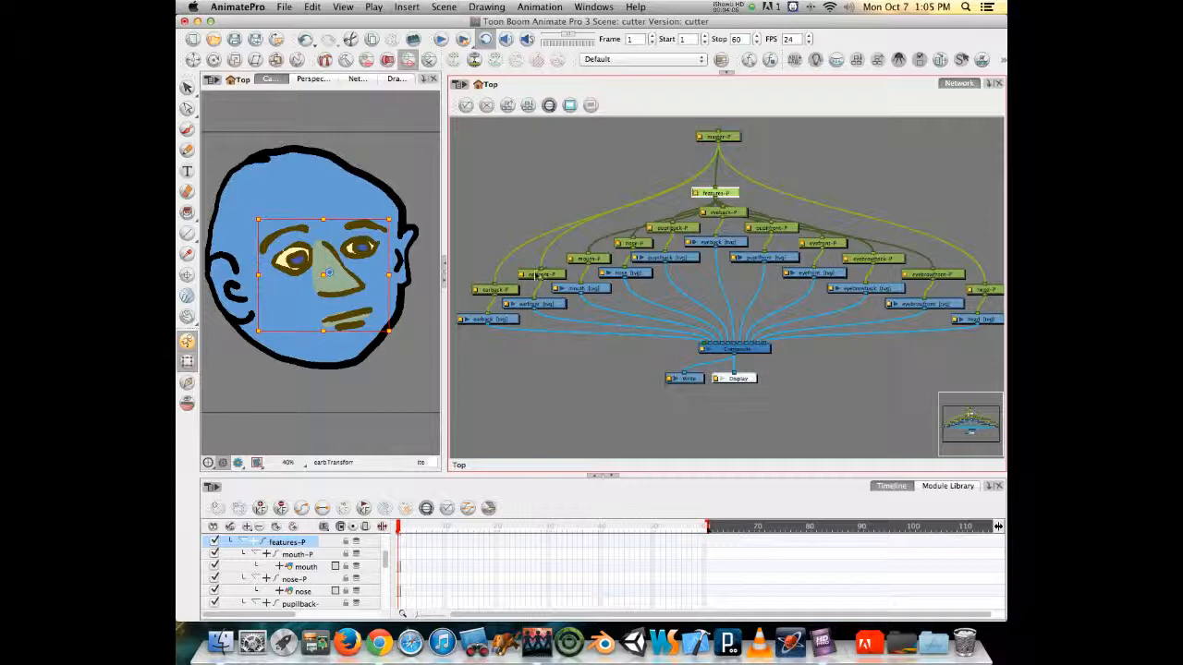
{"action": "left_click_drag", "start_coordinate": [584, 254], "coordinate": [591, 231]}
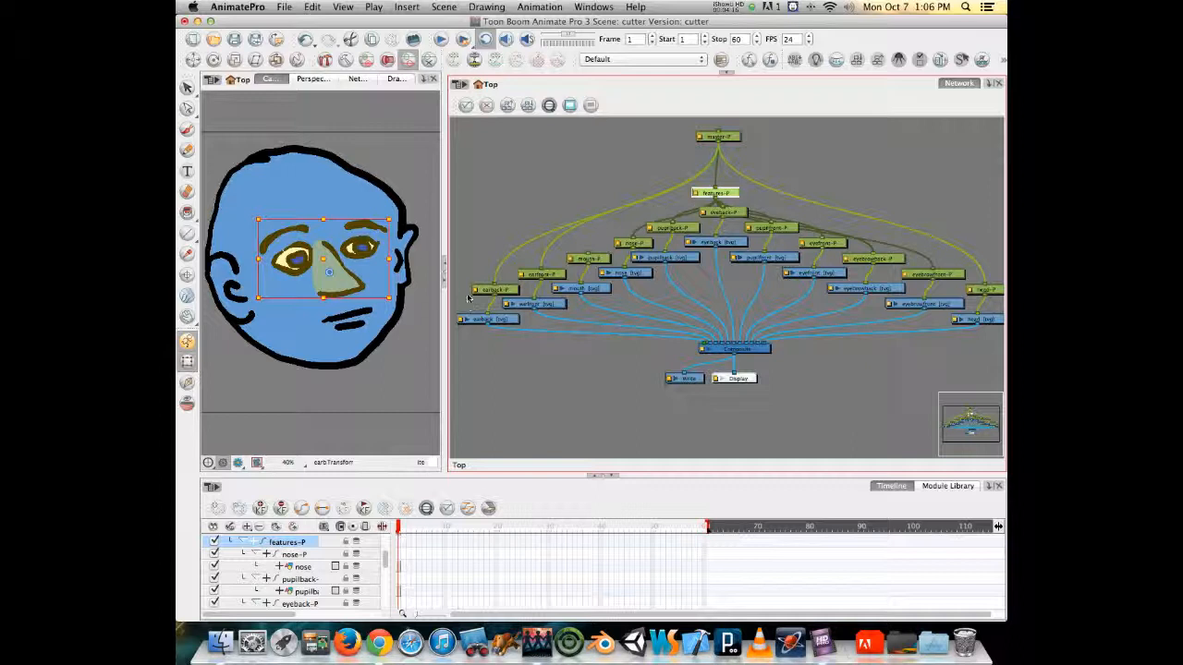
{"action": "left_click", "coordinate": [588, 259]}
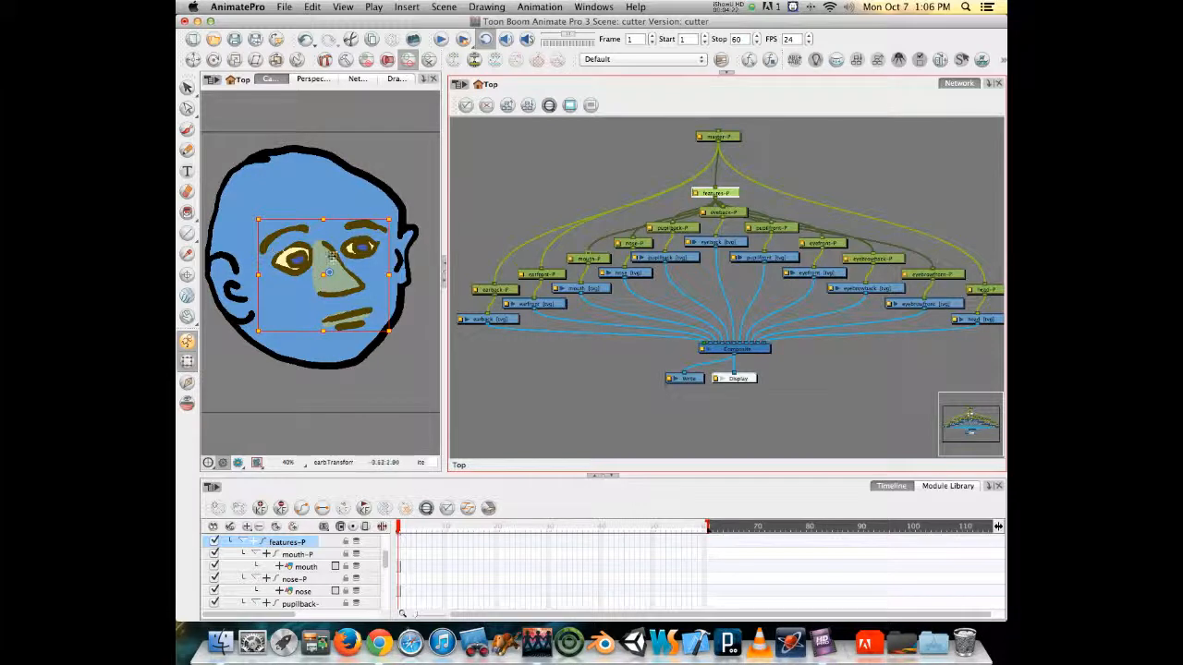
Move the whole group of facial features slightly up and to the left on the head
{"action": "mouse_move", "coordinate": [316, 258]}
{"action": "left_mouse_down"}
{"action": "mouse_move", "coordinate": [407, 270]}
{"action": "mouse_move", "coordinate": [312, 238]}
{"action": "mouse_move", "coordinate": [317, 250]}
{"action": "mouse_move", "coordinate": [306, 249]}
{"action": "mouse_move", "coordinate": [350, 239]}
{"action": "mouse_move", "coordinate": [314, 248]}
{"action": "left_mouse_up"}
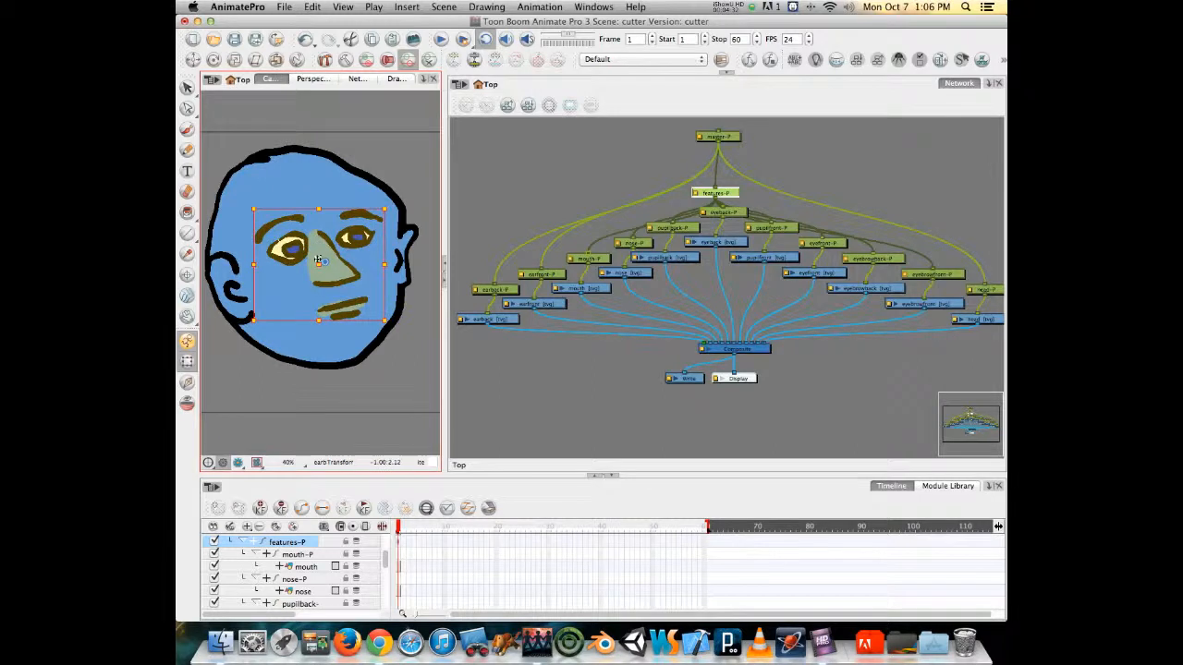
Undo the last move of the facial features and collapse the features-P and master-P layers in the timeline
{"action": "key", "text": "super+z"}
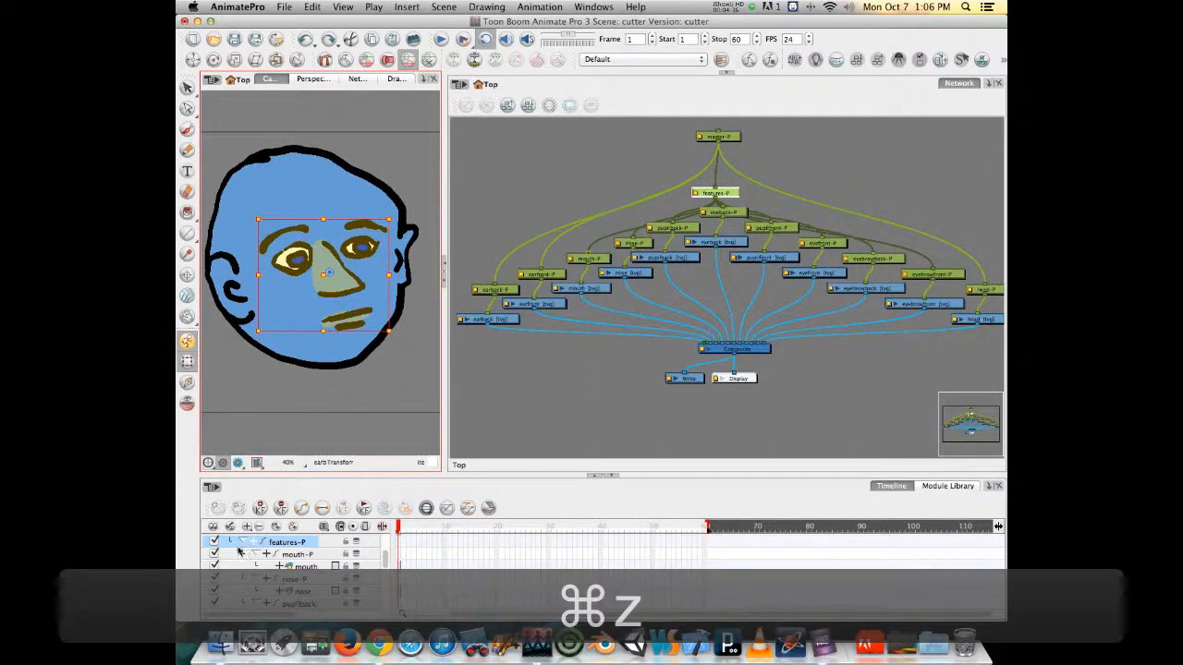
{"action": "left_click", "coordinate": [242, 544]}
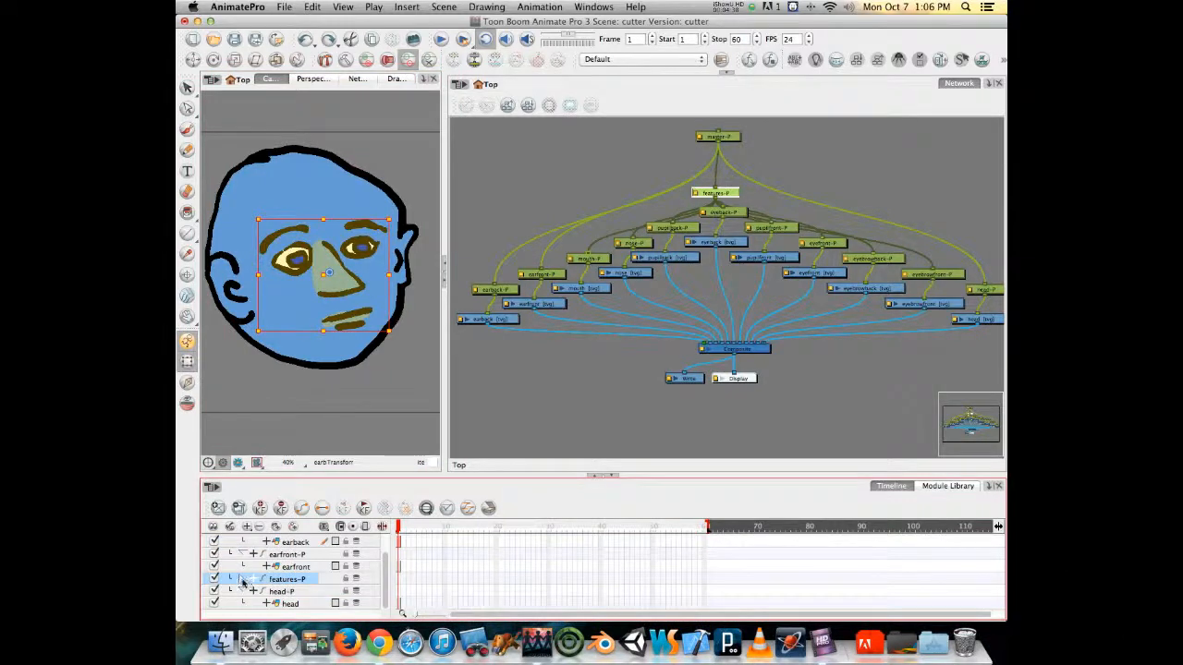
{"action": "scroll", "coordinate": [386, 568], "scroll_direction": "up", "scroll_amount": 3}
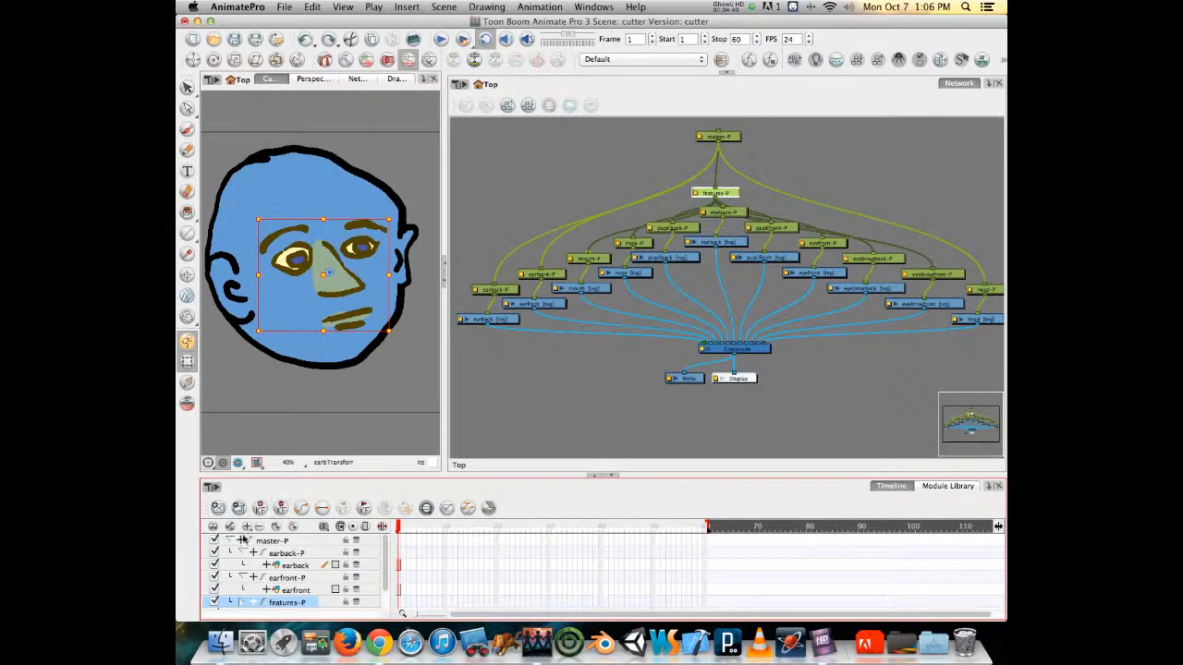
{"action": "left_click", "coordinate": [231, 542]}
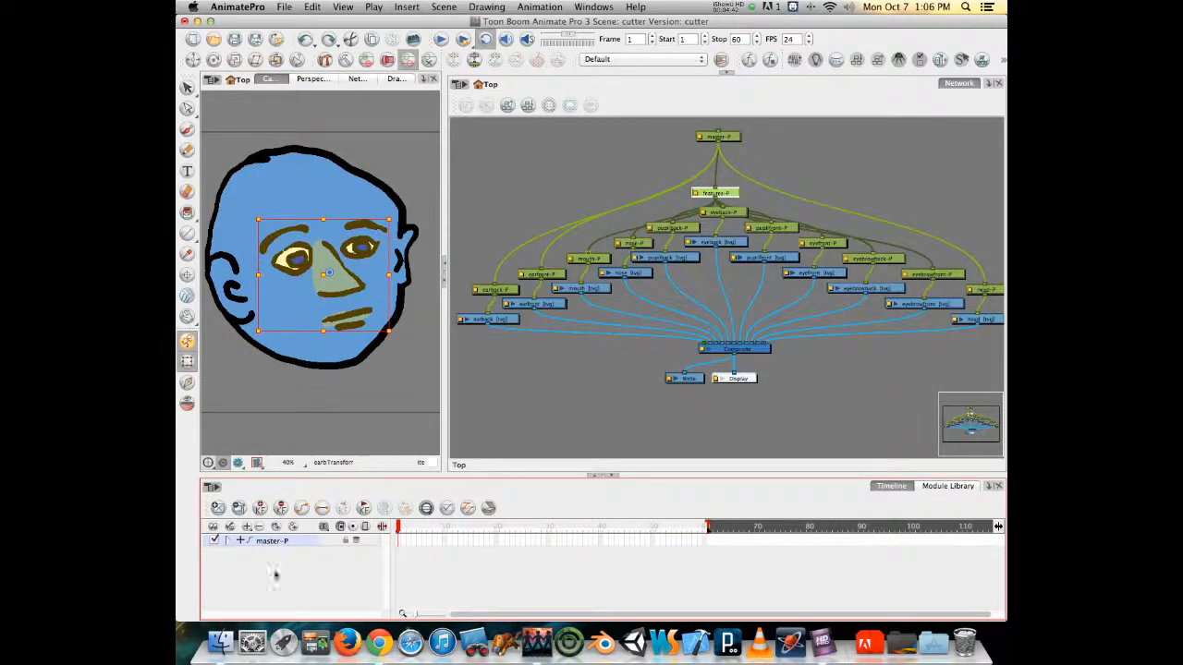
Add a keyframe on the collapsed master-P layer at frame 1 and check how the head plays over the following frames
{"action": "left_click", "coordinate": [399, 542]}
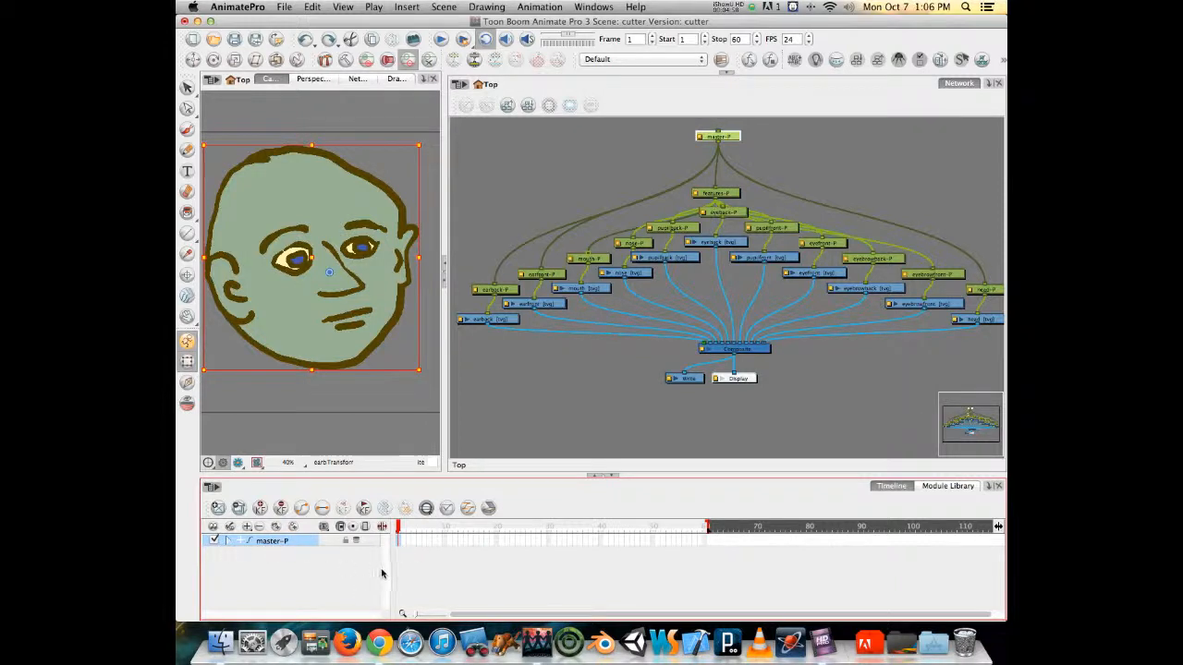
{"action": "key", "text": "F6"}
{"action": "left_click_drag", "start_coordinate": [398, 531], "coordinate": [468, 534]}
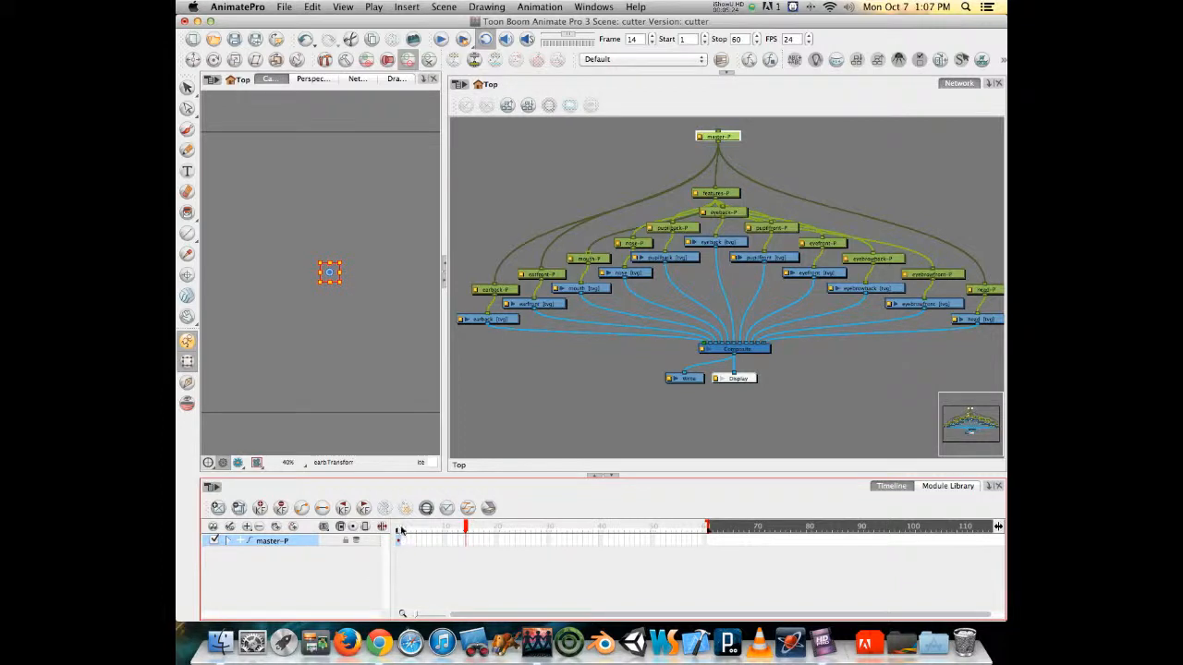
{"action": "left_click", "coordinate": [399, 527]}
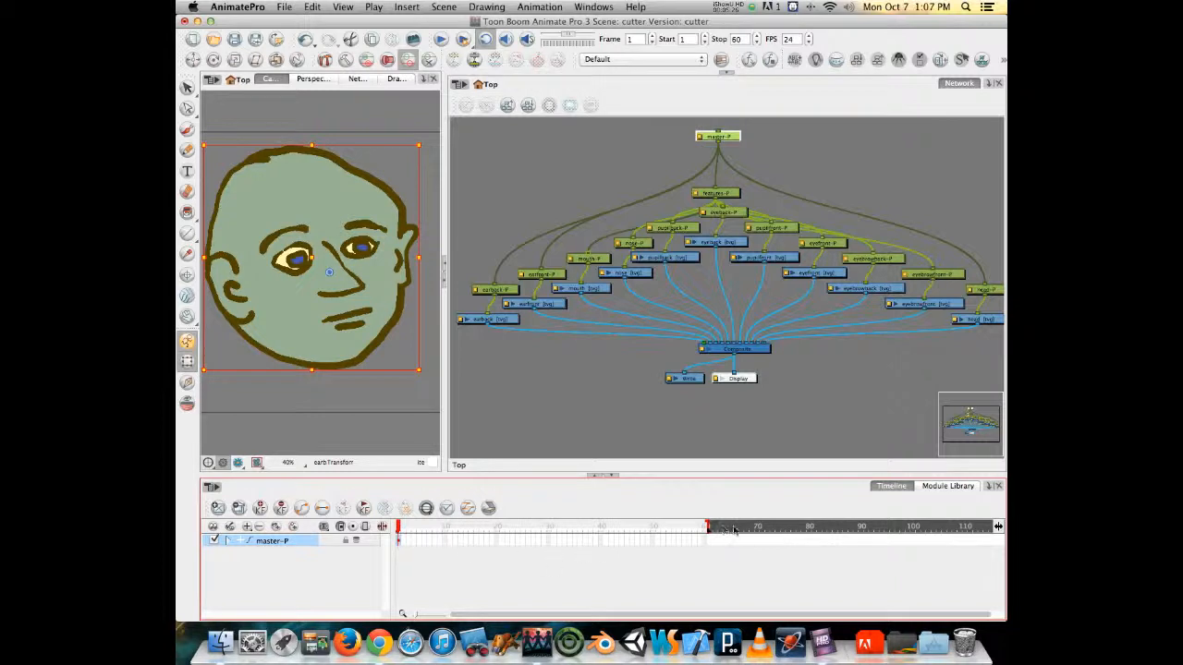
Extend the exposure of the head drawings under master-P to frame 60 and scrub back through the frames
{"action": "left_click", "coordinate": [705, 540]}
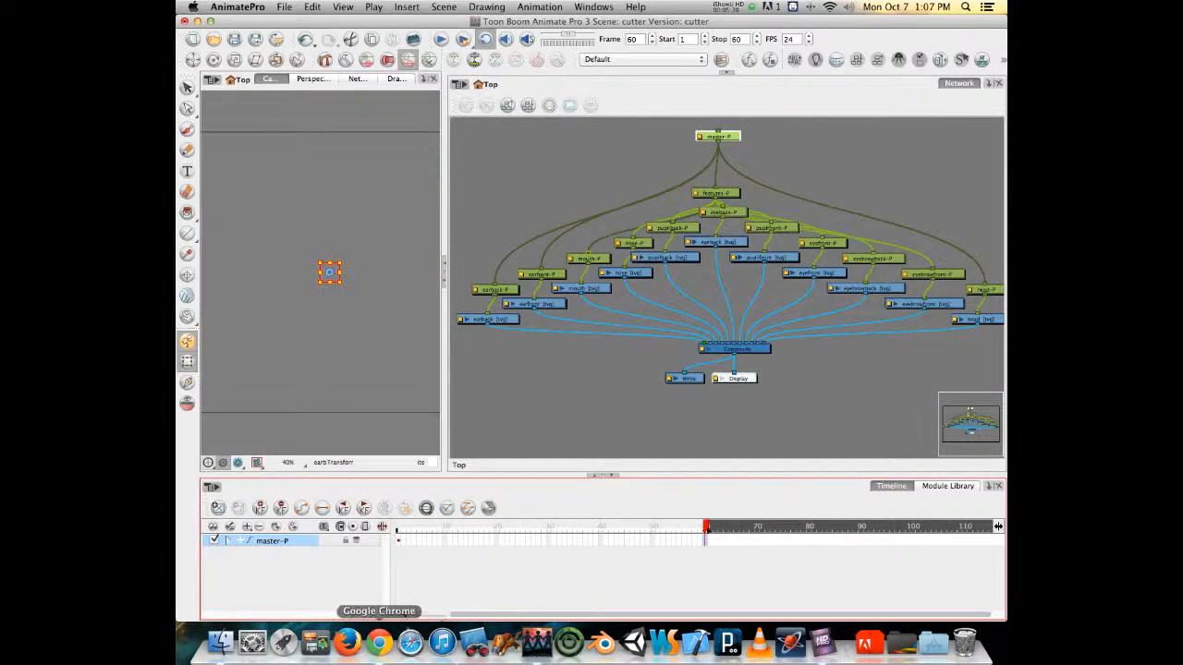
{"action": "key", "text": "F5"}
{"action": "left_click_drag", "start_coordinate": [705, 526], "coordinate": [410, 526]}
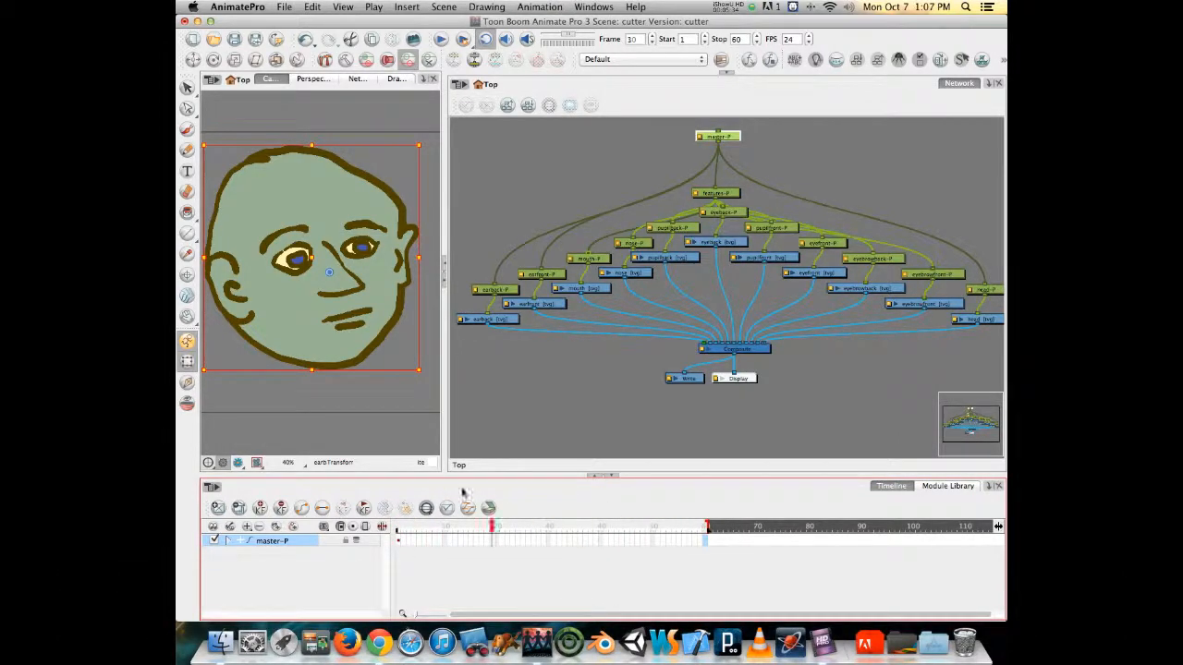
{"action": "left_click", "coordinate": [400, 527]}
At frame 10, add a keyframe on features-P and move the facial features slightly up and to the right
{"action": "left_click_drag", "start_coordinate": [400, 527], "coordinate": [446, 532]}
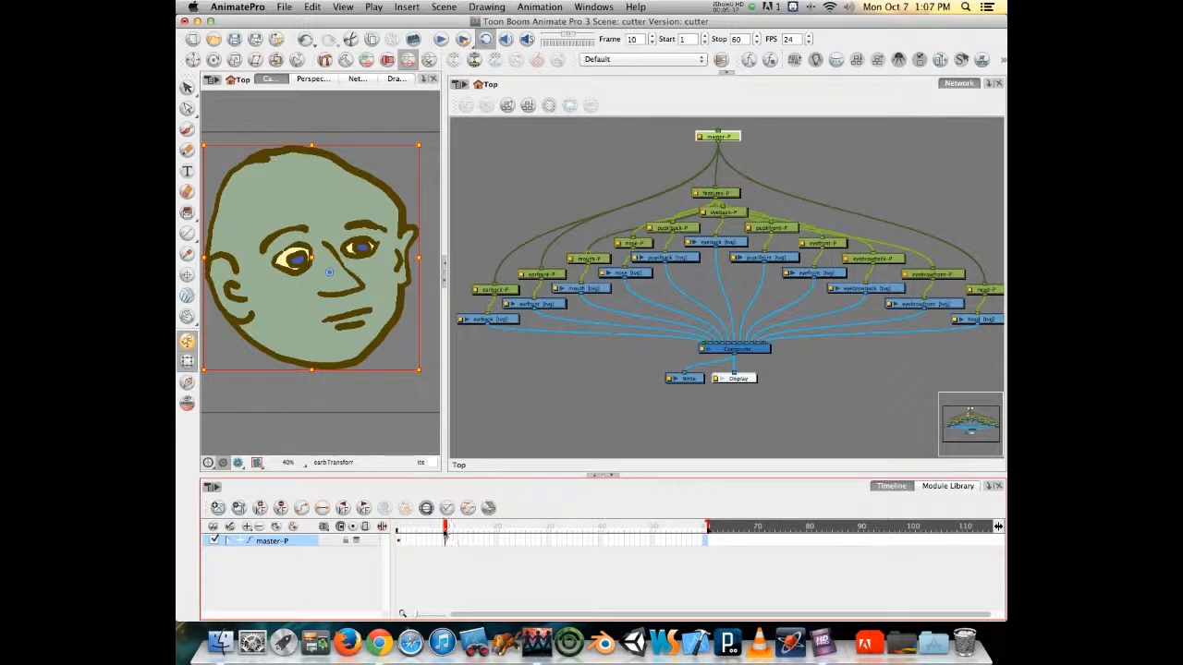
{"action": "left_click", "coordinate": [727, 195]}
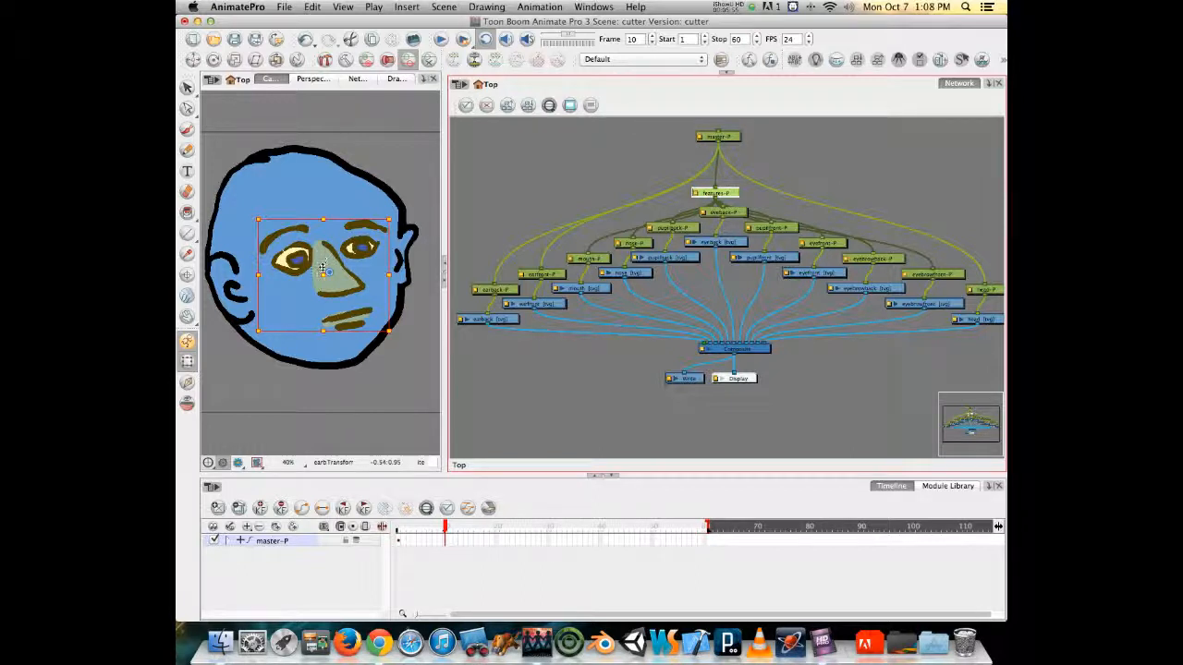
{"action": "key", "text": "F6"}
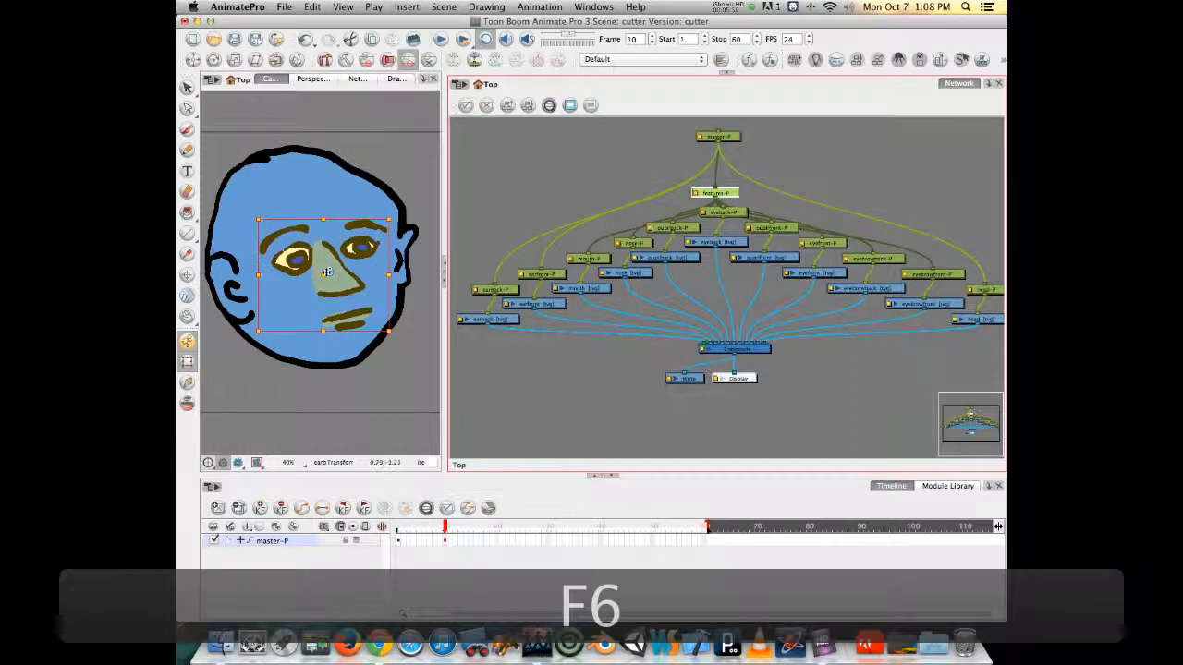
{"action": "left_click_drag", "start_coordinate": [323, 273], "coordinate": [339, 252]}
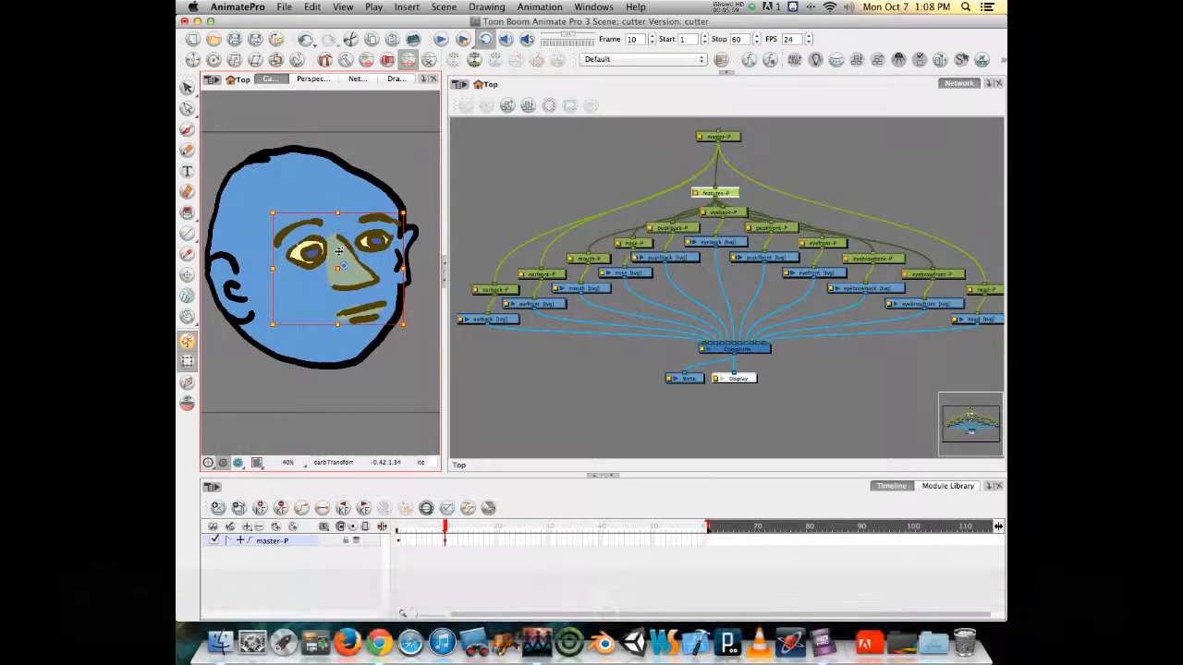
At frame 10, move the front ear right onto the face and the back ear left over the head
{"action": "left_click", "coordinate": [226, 271]}
{"action": "left_click_drag", "start_coordinate": [221, 269], "coordinate": [237, 263]}
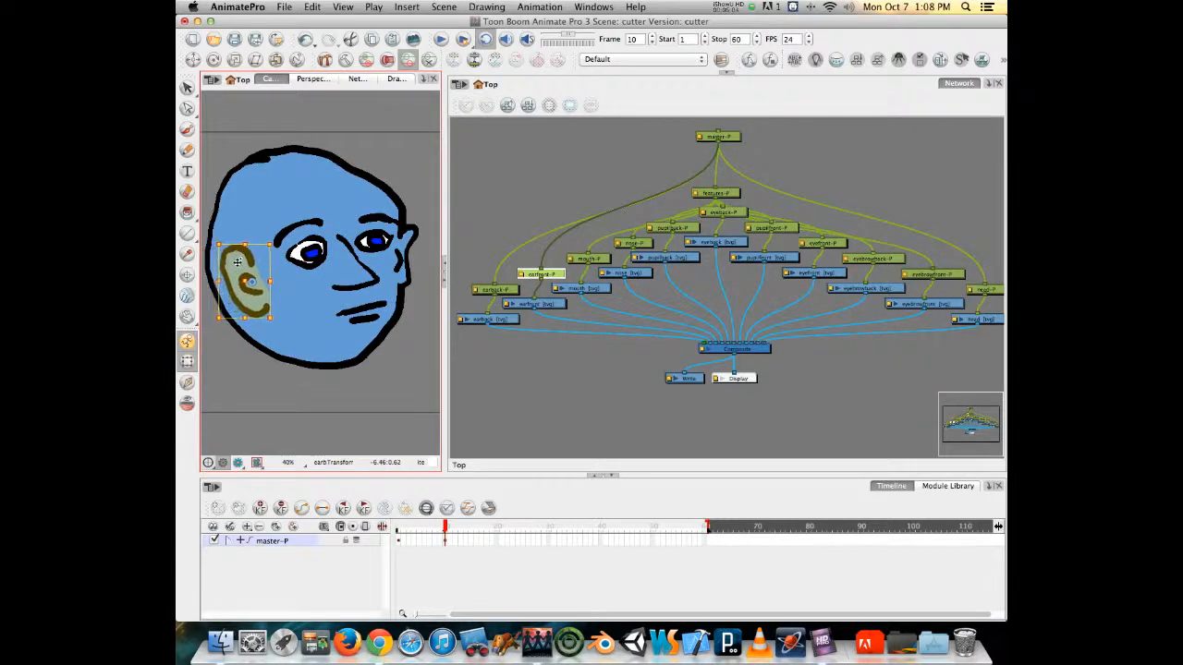
{"action": "left_click_drag", "start_coordinate": [412, 240], "coordinate": [394, 236]}
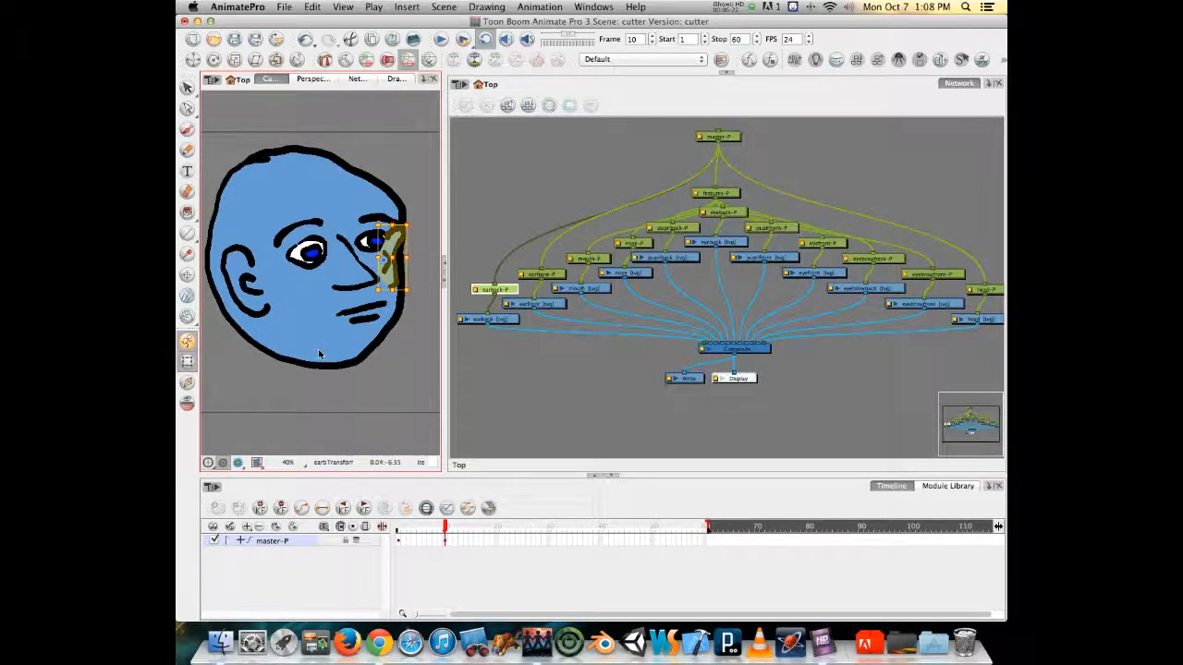
Reorder the back ear's connection on the Composite so the ear sits behind the head, and shift it slightly right
{"action": "left_click", "coordinate": [704, 346]}
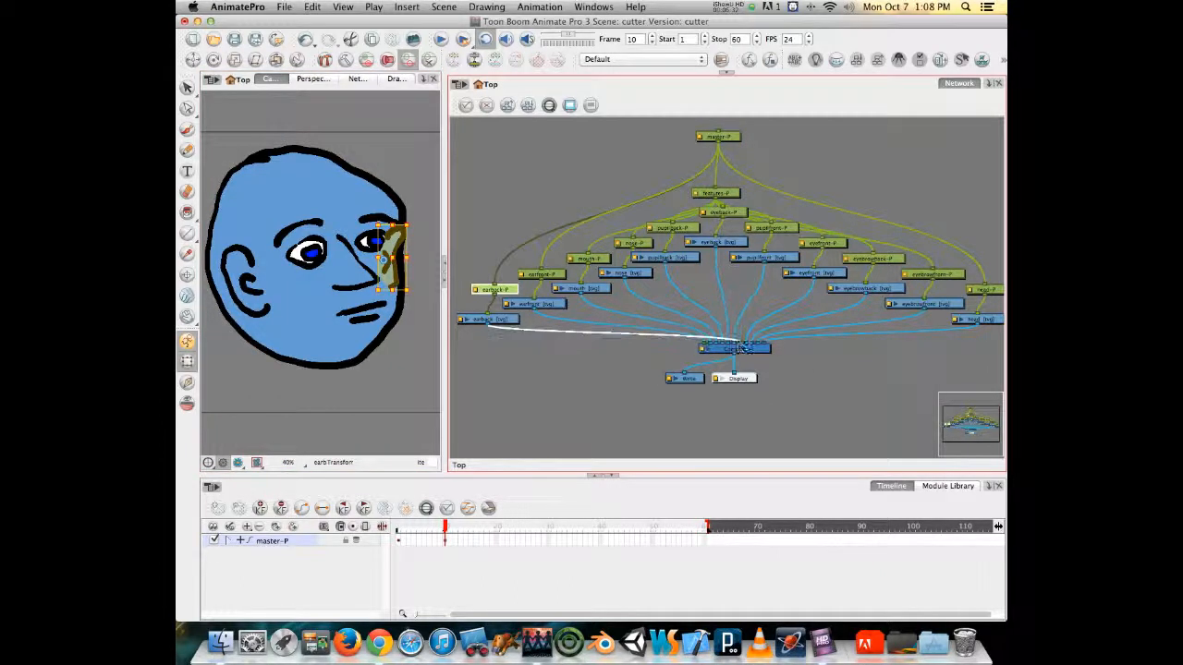
{"action": "left_click", "coordinate": [763, 348]}
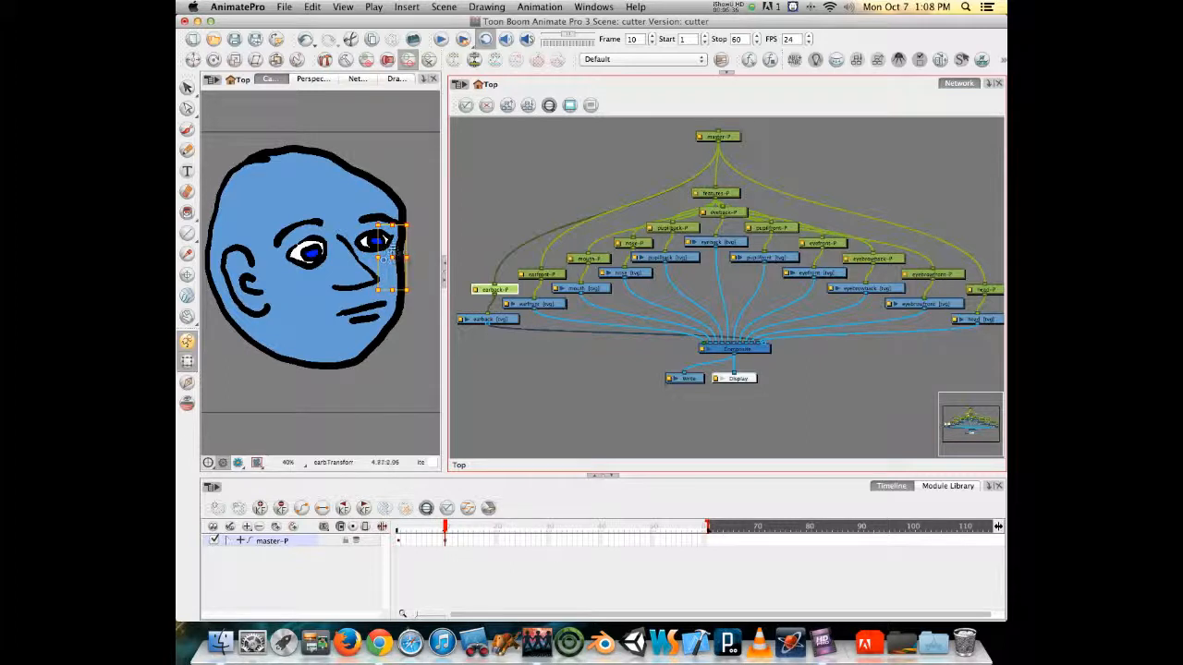
{"action": "mouse_move", "coordinate": [389, 252]}
{"action": "left_mouse_down"}
{"action": "mouse_move", "coordinate": [418, 251]}
{"action": "mouse_move", "coordinate": [399, 248]}
{"action": "left_mouse_up"}
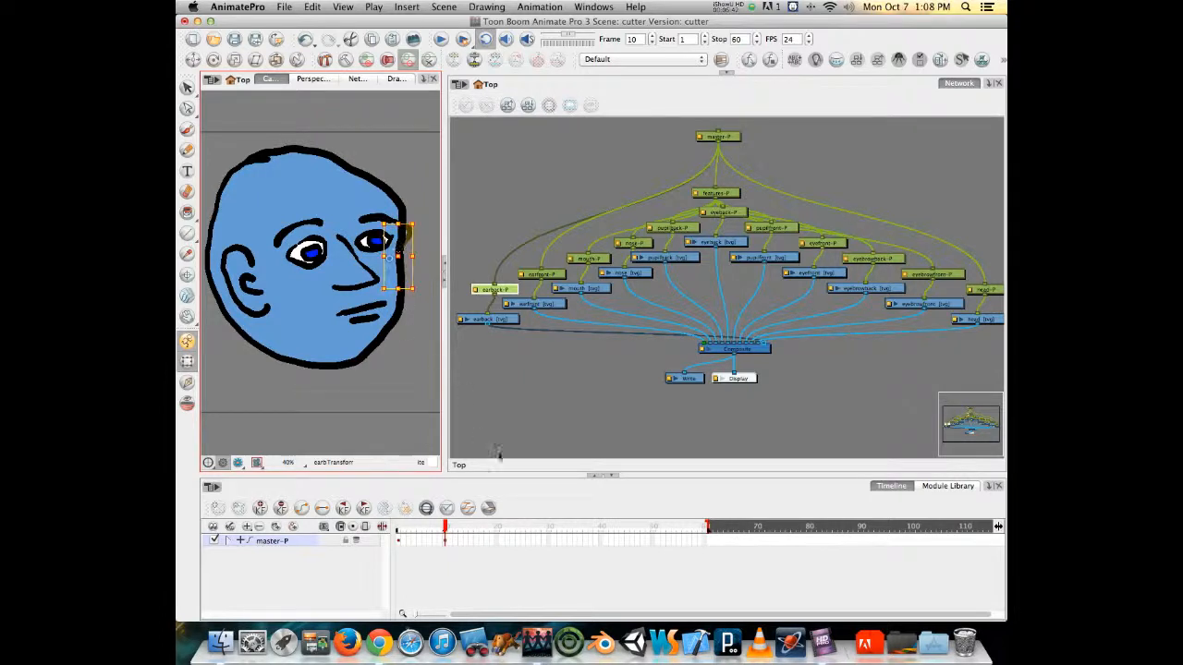
Scrub between frames 1 and 10, then tuck the back ear further behind the head at frame 10
{"action": "left_click", "coordinate": [440, 526]}
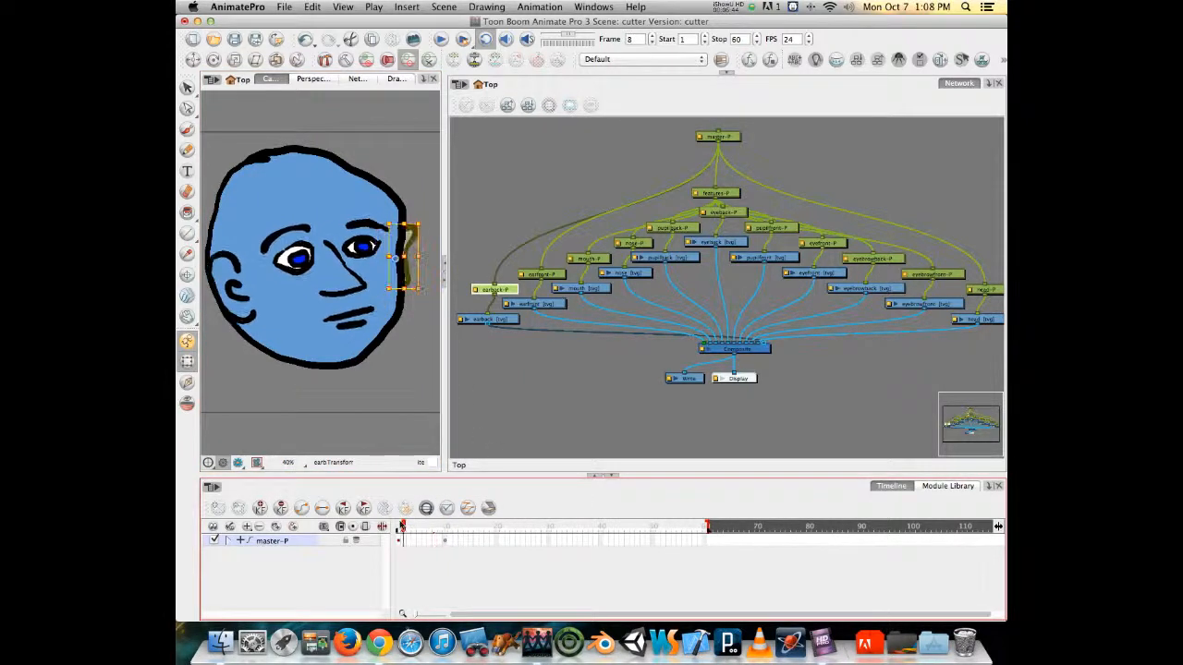
{"action": "mouse_move", "coordinate": [440, 515]}
{"action": "left_mouse_down"}
{"action": "mouse_move", "coordinate": [395, 508]}
{"action": "mouse_move", "coordinate": [444, 508]}
{"action": "left_mouse_up"}
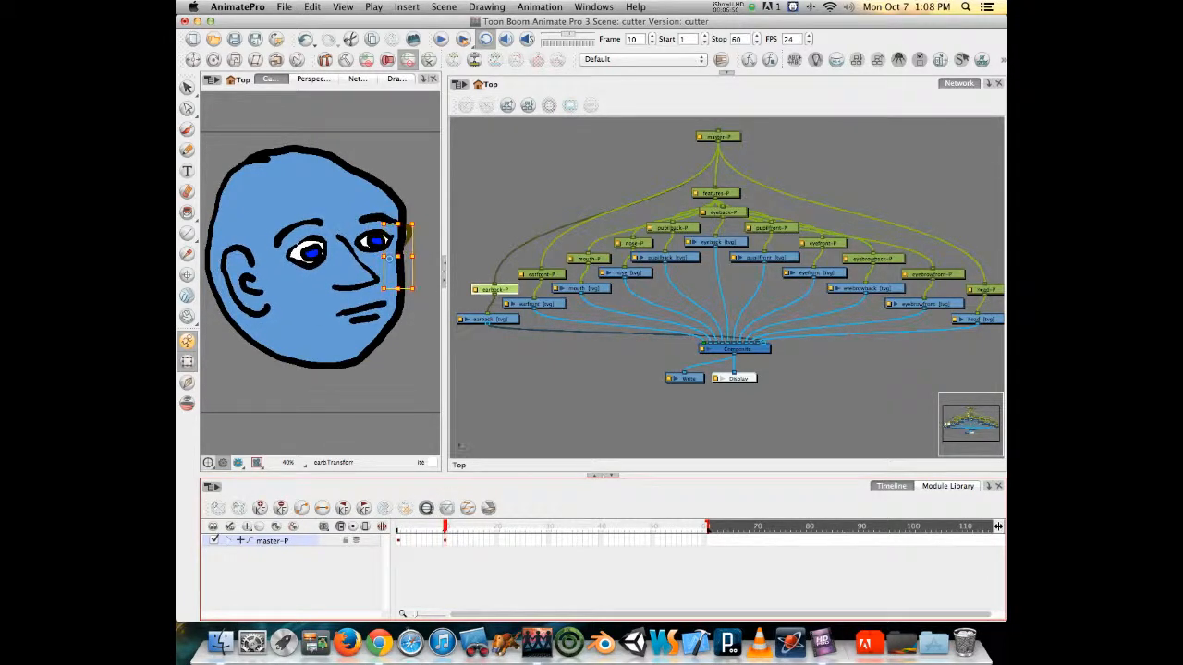
{"action": "left_click_drag", "start_coordinate": [407, 234], "coordinate": [403, 233]}
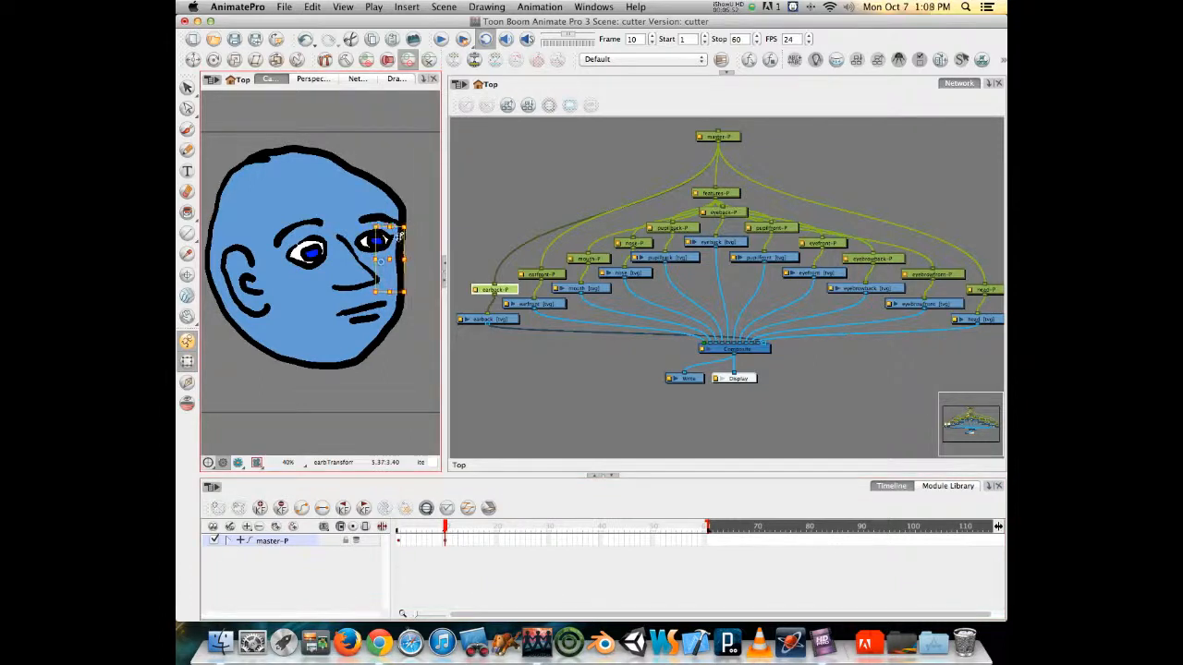
At frame 18, move the features-P group further right toward the edge of the head
{"action": "mouse_move", "coordinate": [445, 533]}
{"action": "left_mouse_down"}
{"action": "mouse_move", "coordinate": [396, 532]}
{"action": "mouse_move", "coordinate": [454, 531]}
{"action": "mouse_move", "coordinate": [393, 514]}
{"action": "mouse_move", "coordinate": [451, 511]}
{"action": "mouse_move", "coordinate": [397, 518]}
{"action": "mouse_move", "coordinate": [445, 523]}
{"action": "mouse_move", "coordinate": [397, 527]}
{"action": "mouse_move", "coordinate": [449, 528]}
{"action": "mouse_move", "coordinate": [395, 529]}
{"action": "mouse_move", "coordinate": [438, 527]}
{"action": "mouse_move", "coordinate": [410, 527]}
{"action": "mouse_move", "coordinate": [444, 545]}
{"action": "mouse_move", "coordinate": [398, 545]}
{"action": "mouse_move", "coordinate": [449, 546]}
{"action": "left_mouse_up"}
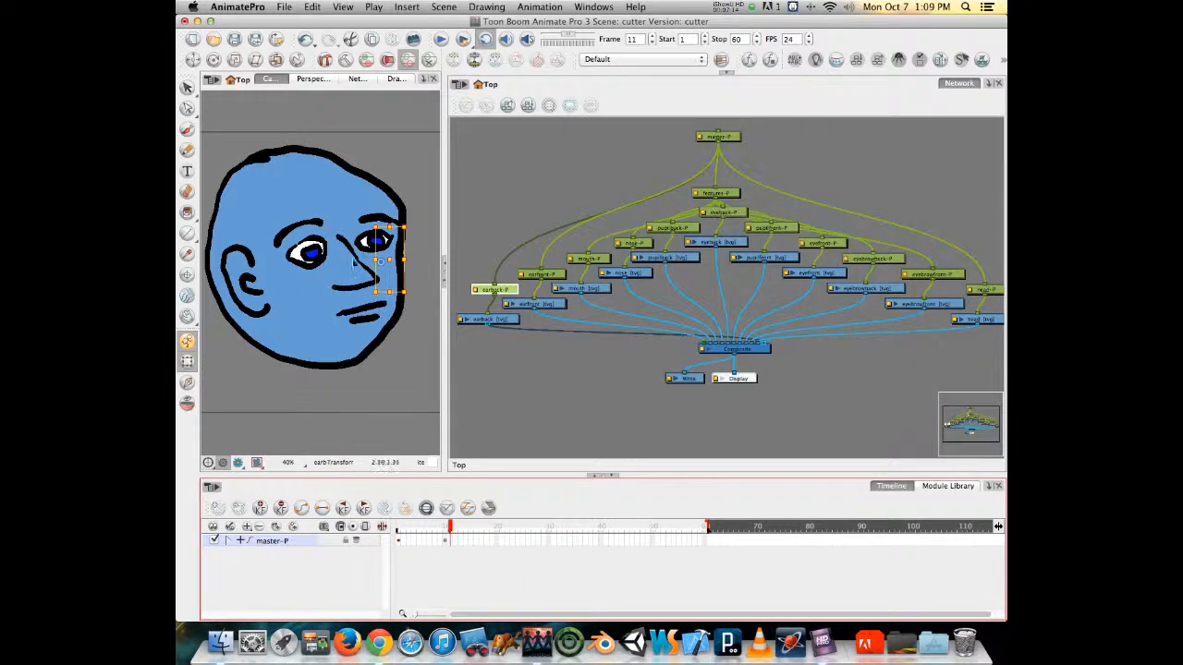
{"action": "left_click_drag", "start_coordinate": [450, 527], "coordinate": [491, 527]}
{"action": "left_click", "coordinate": [726, 192]}
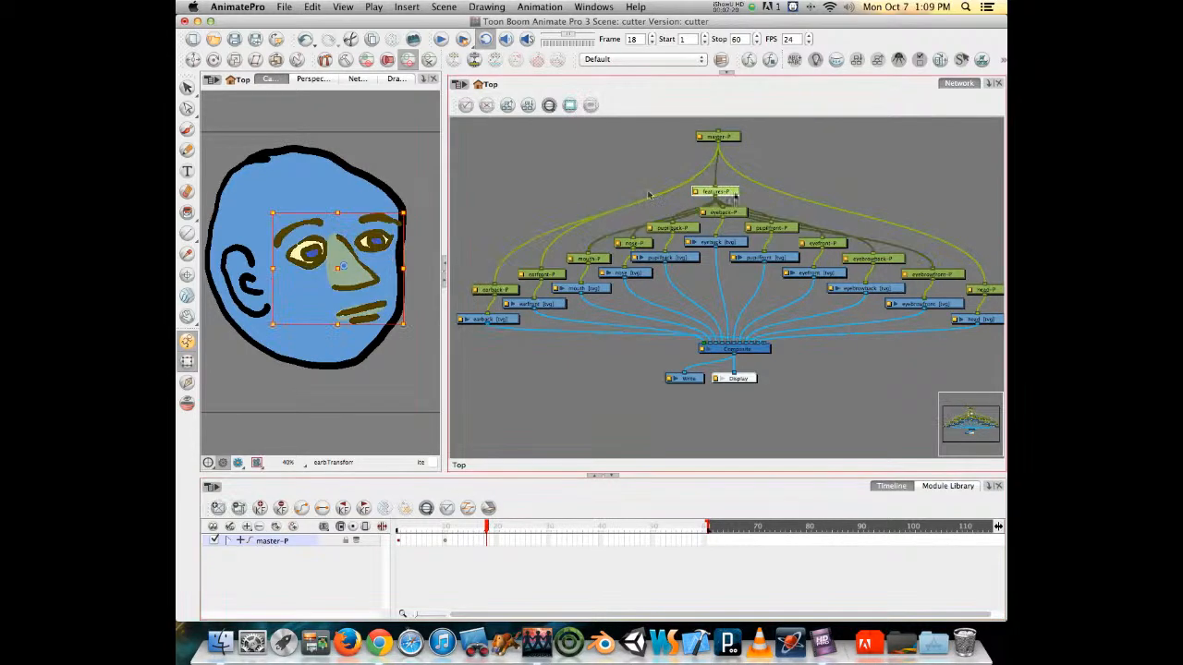
{"action": "left_click", "coordinate": [349, 254]}
{"action": "left_click_drag", "start_coordinate": [350, 254], "coordinate": [357, 252]}
{"action": "mouse_move", "coordinate": [482, 528]}
{"action": "left_mouse_down"}
{"action": "mouse_move", "coordinate": [404, 528]}
{"action": "mouse_move", "coordinate": [487, 505]}
{"action": "left_mouse_up"}
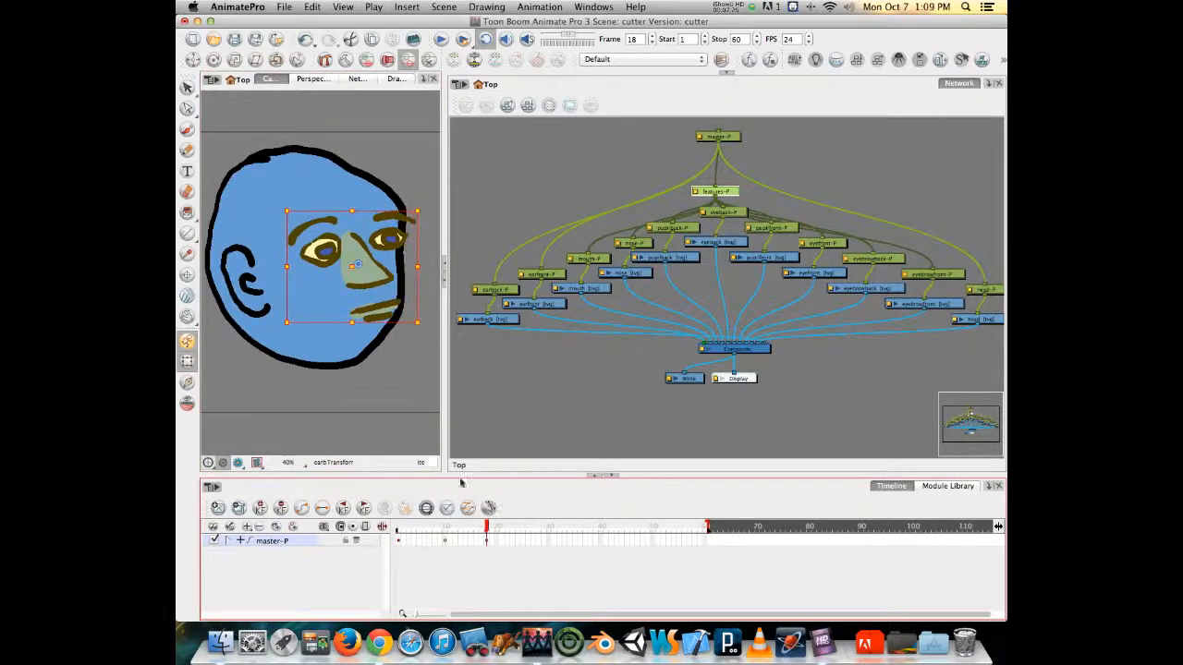
At frame 18, move only the front ear further right onto the head and rotate it slightly clockwise
{"action": "left_click", "coordinate": [238, 268]}
{"action": "left_click", "coordinate": [239, 269], "text": "shift"}
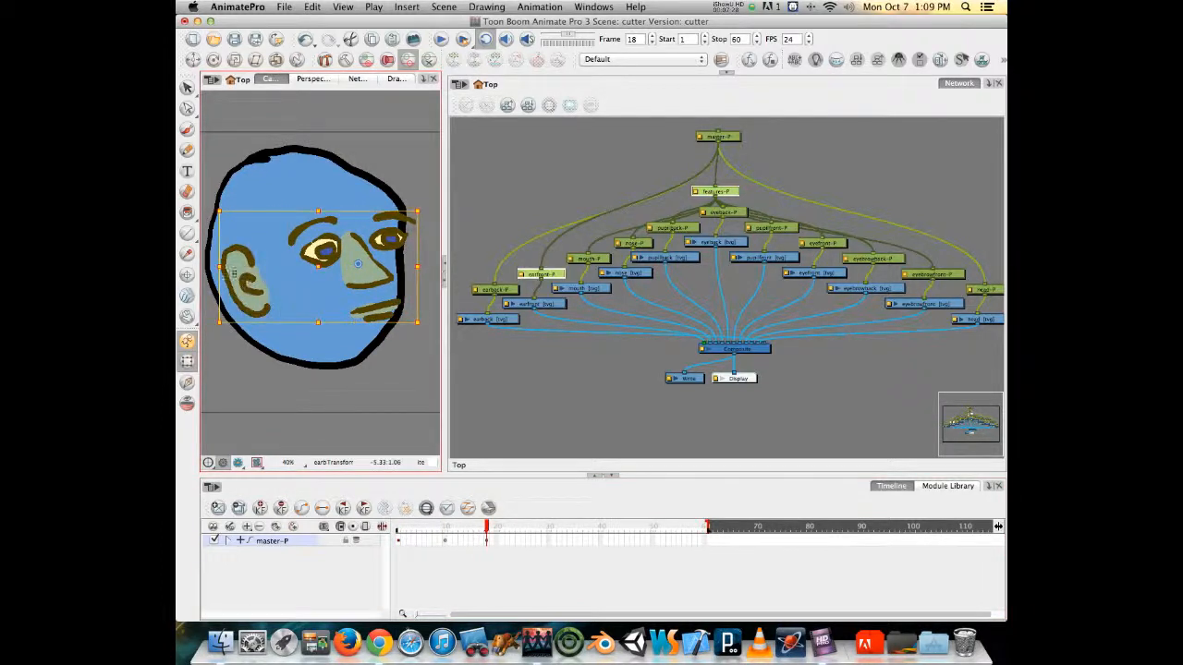
{"action": "left_click", "coordinate": [260, 393]}
{"action": "left_click", "coordinate": [256, 260]}
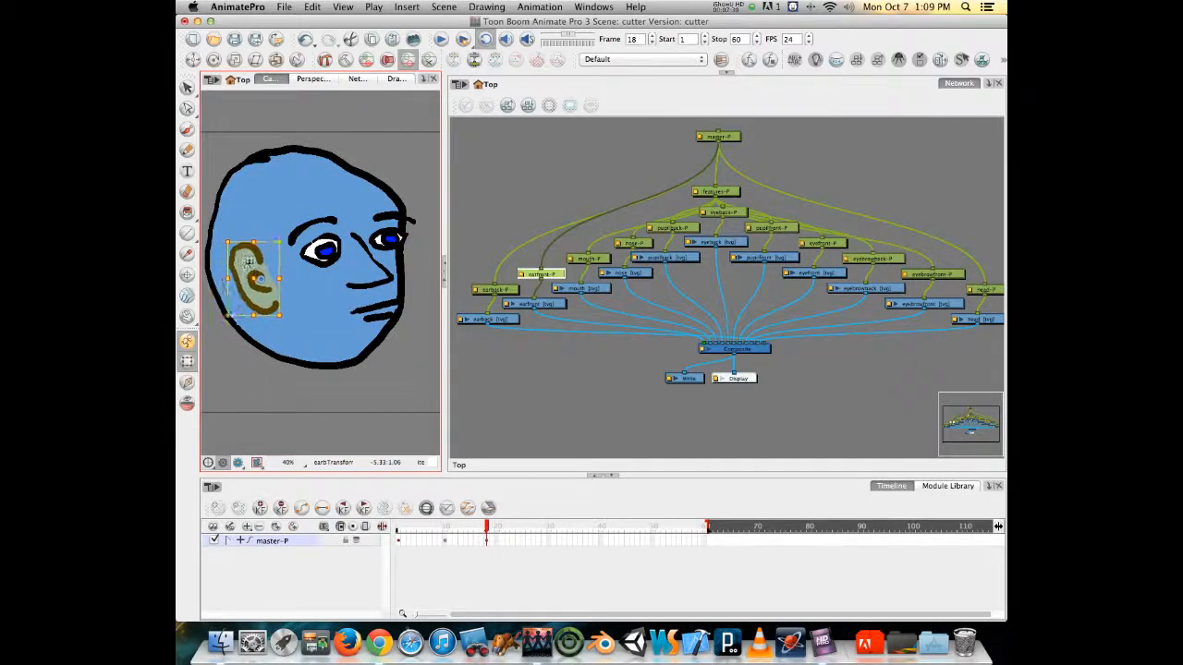
{"action": "left_click_drag", "start_coordinate": [256, 259], "coordinate": [253, 260]}
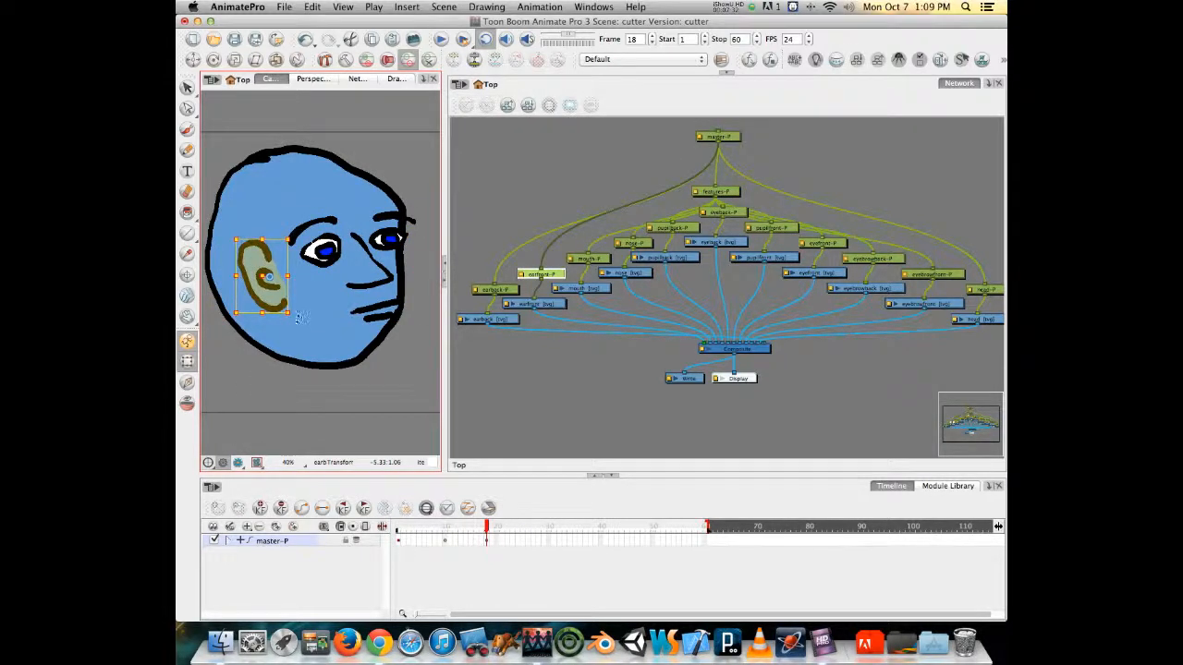
{"action": "left_click_drag", "start_coordinate": [294, 318], "coordinate": [291, 321]}
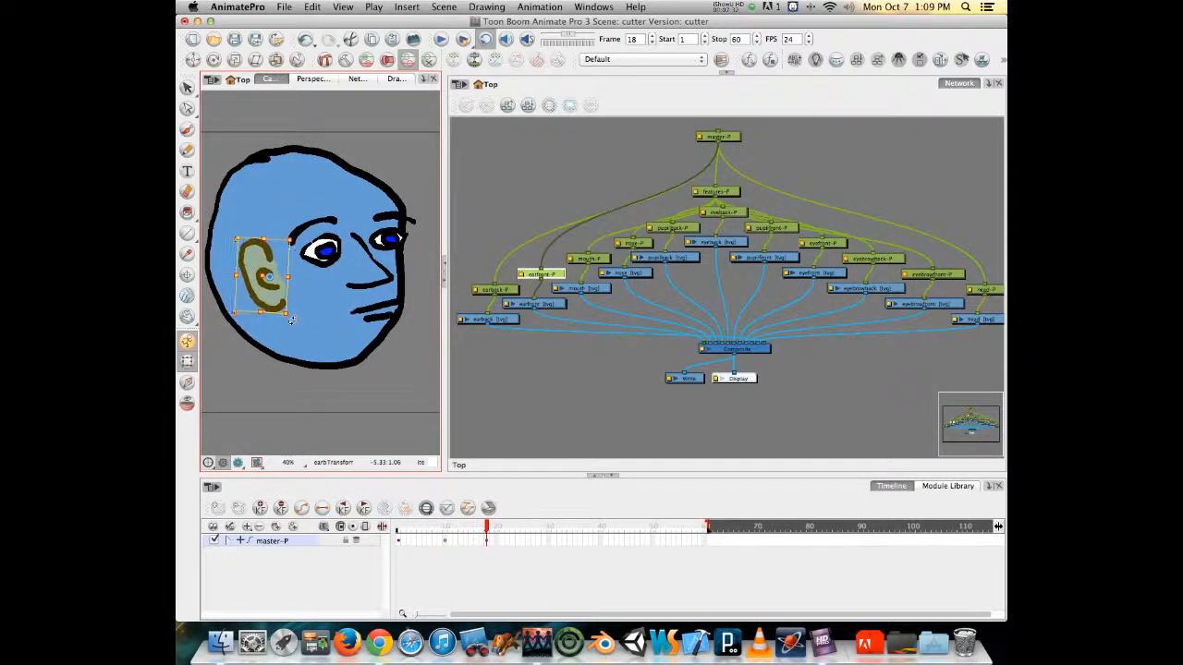
Scrub the frames around frame 18 to review the head turn and undo the last change
{"action": "left_click", "coordinate": [472, 527]}
{"action": "mouse_move", "coordinate": [472, 526]}
{"action": "left_mouse_down"}
{"action": "mouse_move", "coordinate": [409, 527]}
{"action": "mouse_move", "coordinate": [487, 526]}
{"action": "left_mouse_up"}
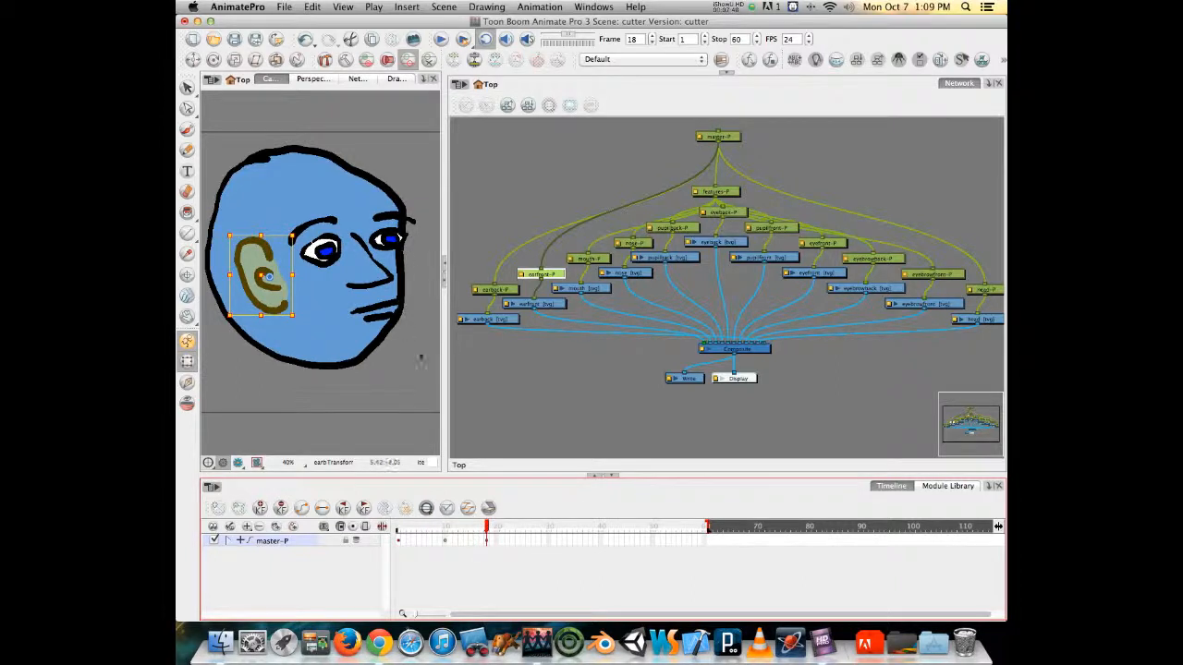
{"action": "mouse_move", "coordinate": [486, 528]}
{"action": "left_mouse_down"}
{"action": "mouse_move", "coordinate": [397, 527]}
{"action": "mouse_move", "coordinate": [492, 533]}
{"action": "left_mouse_up"}
{"action": "key", "text": "super+z"}
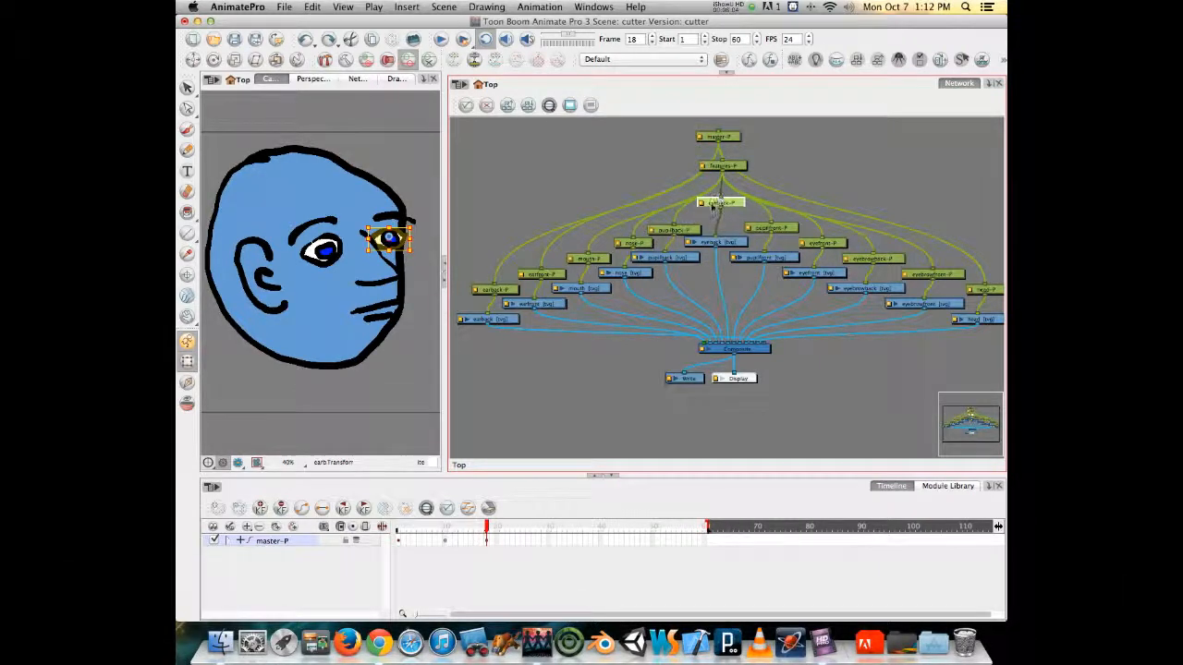
Parent pupilback-P to eyeback-P in the network and move the back eye and its pupil together slightly right at frame 18
{"action": "left_click_drag", "start_coordinate": [716, 205], "coordinate": [684, 228]}
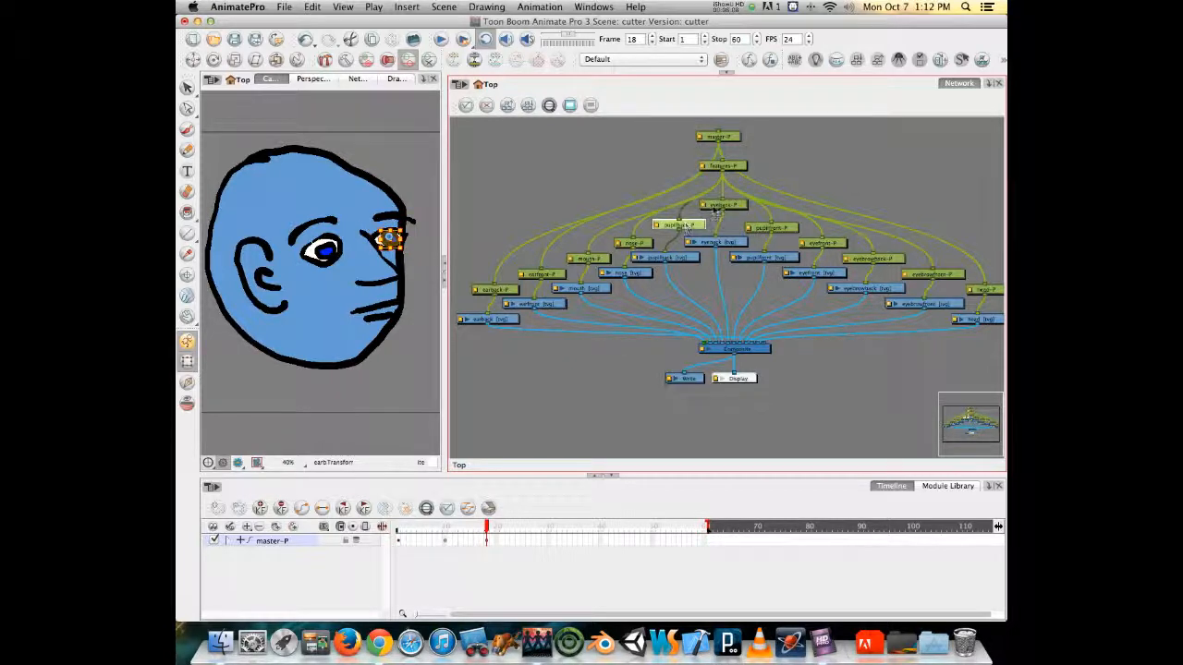
{"action": "left_click", "coordinate": [714, 206]}
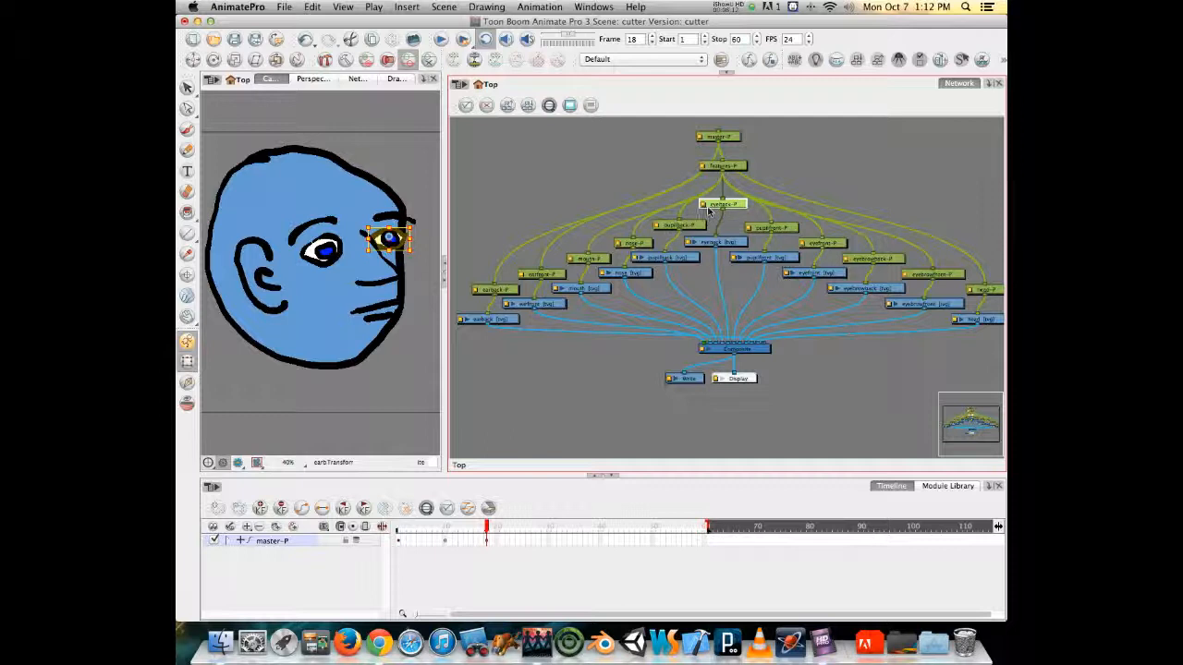
{"action": "left_click", "coordinate": [679, 225]}
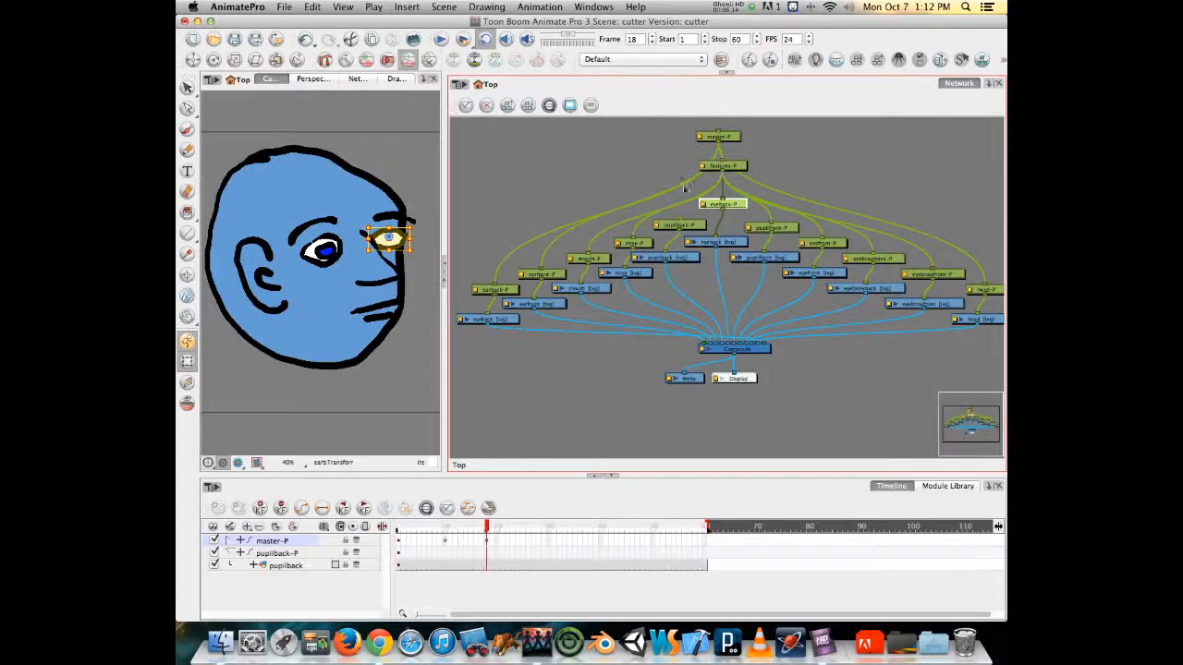
{"action": "left_click", "coordinate": [683, 232]}
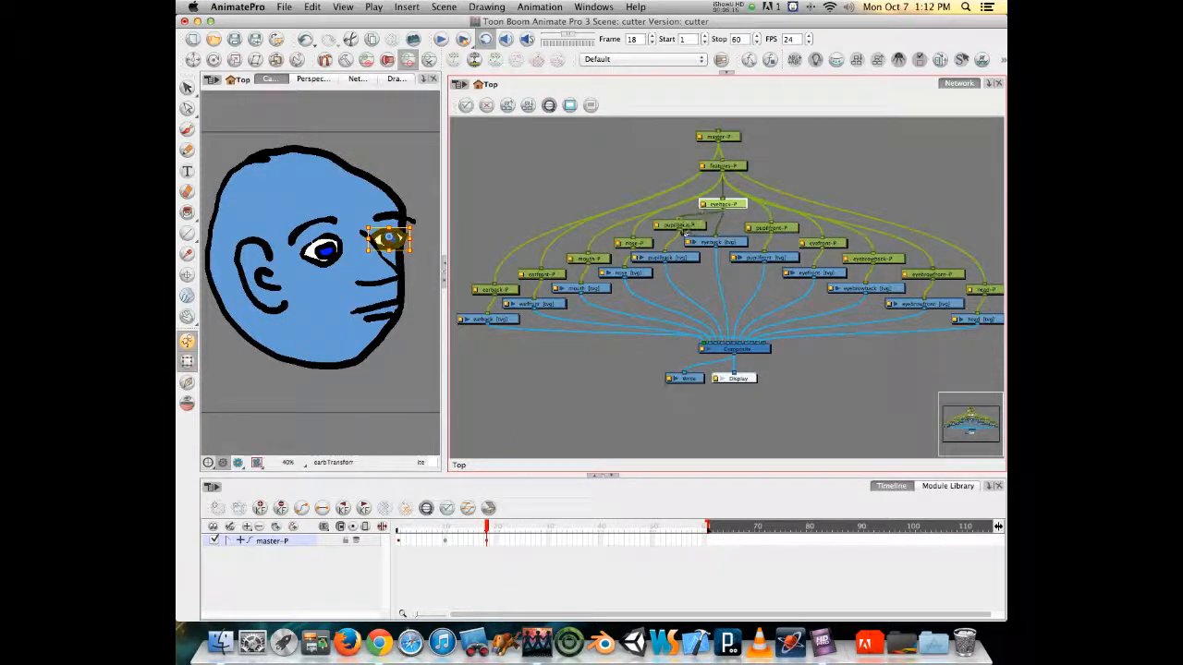
{"action": "left_click_drag", "start_coordinate": [379, 239], "coordinate": [392, 236]}
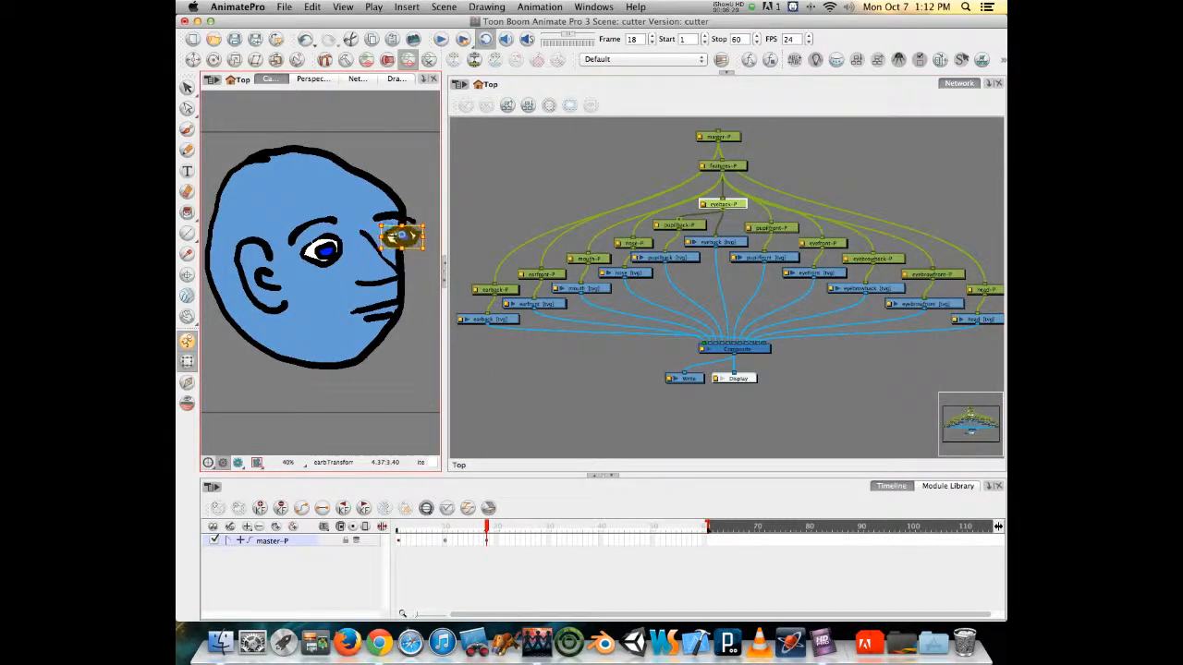
Undo the back eye's last move, and parent pupilfront-P to eyefront-P in the network with eyefront-P placed directly above it
{"action": "key", "text": "super+z"}
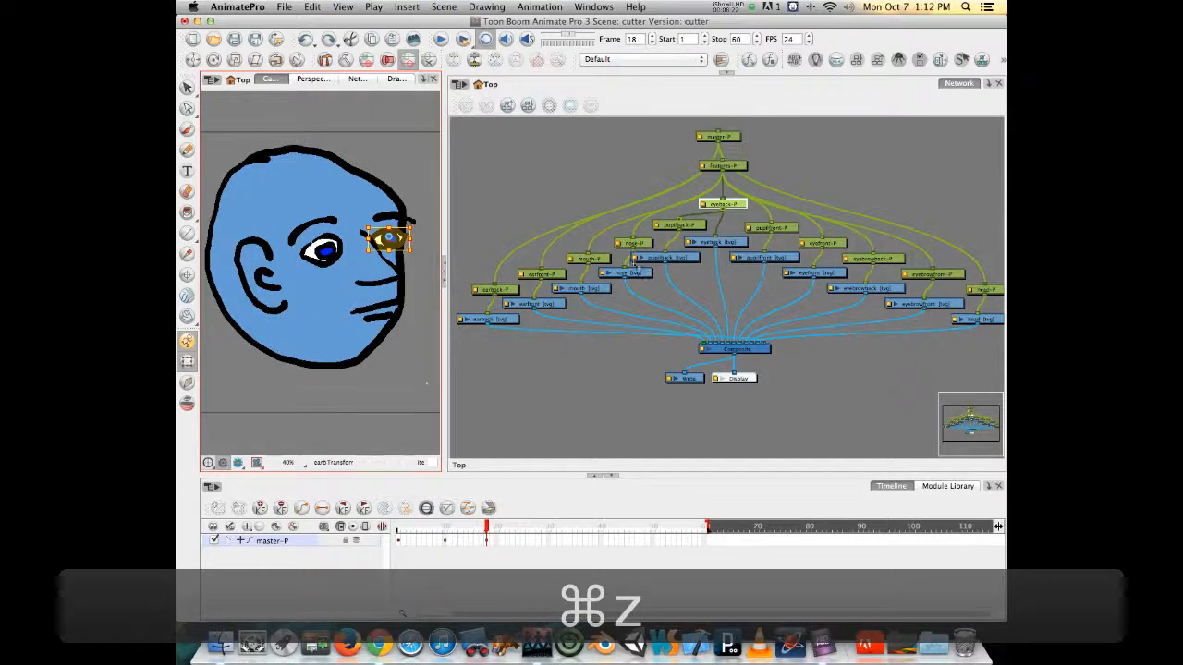
{"action": "left_click", "coordinate": [681, 226]}
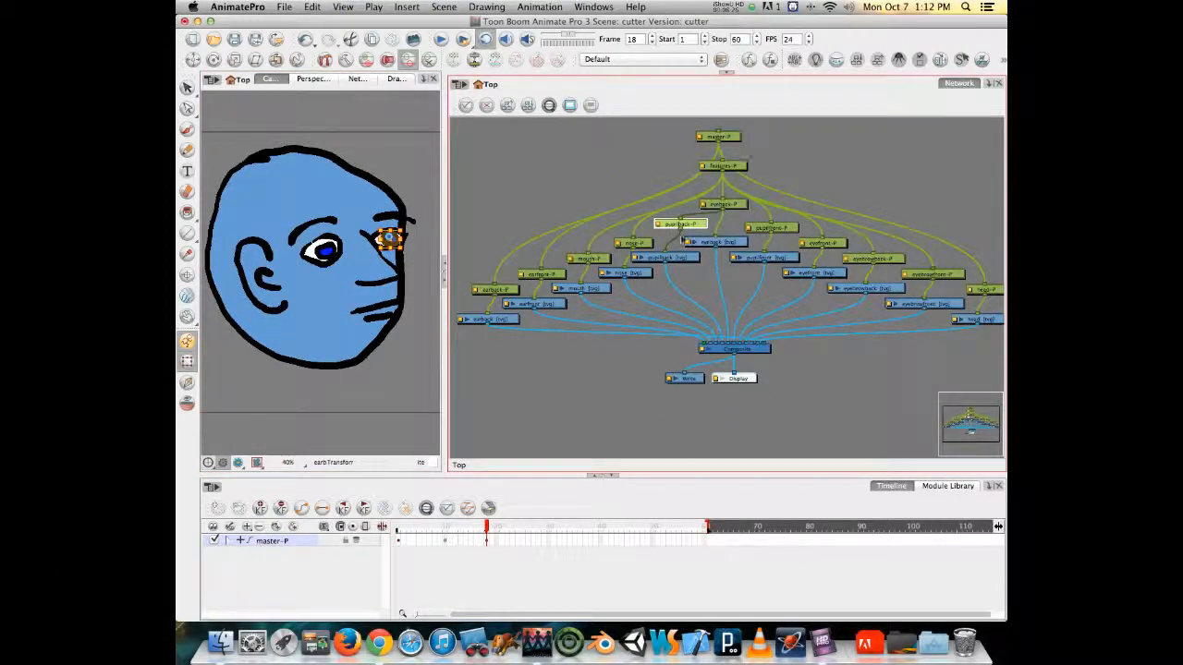
{"action": "left_click", "coordinate": [786, 230]}
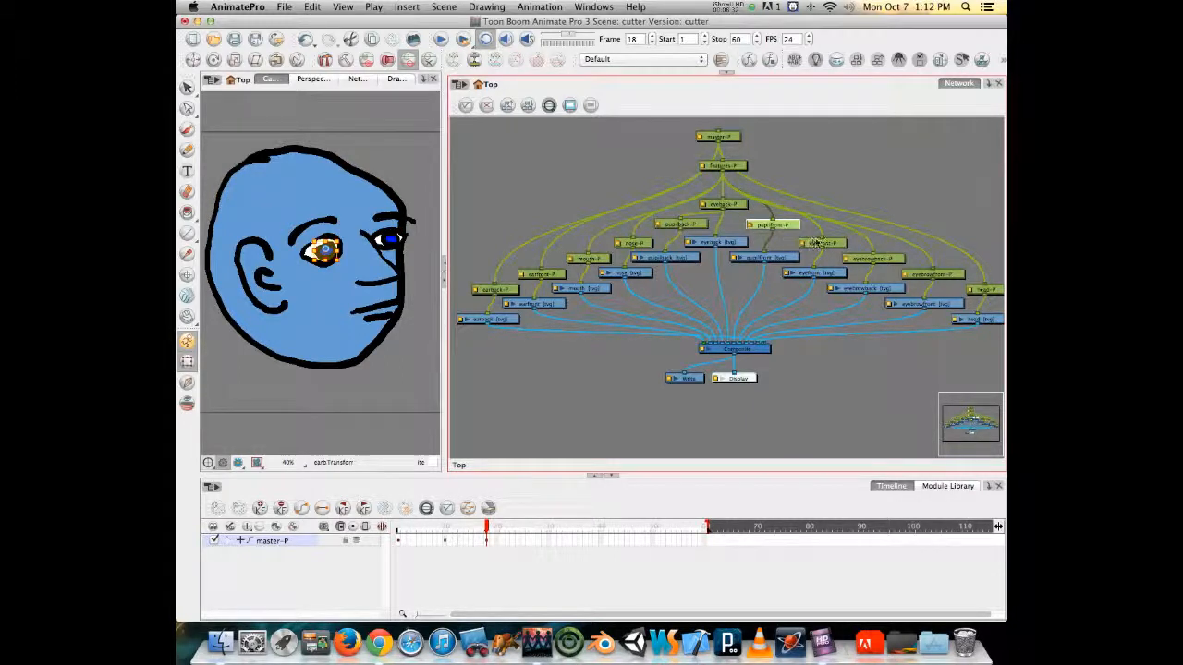
{"action": "left_click_drag", "start_coordinate": [782, 229], "coordinate": [810, 215]}
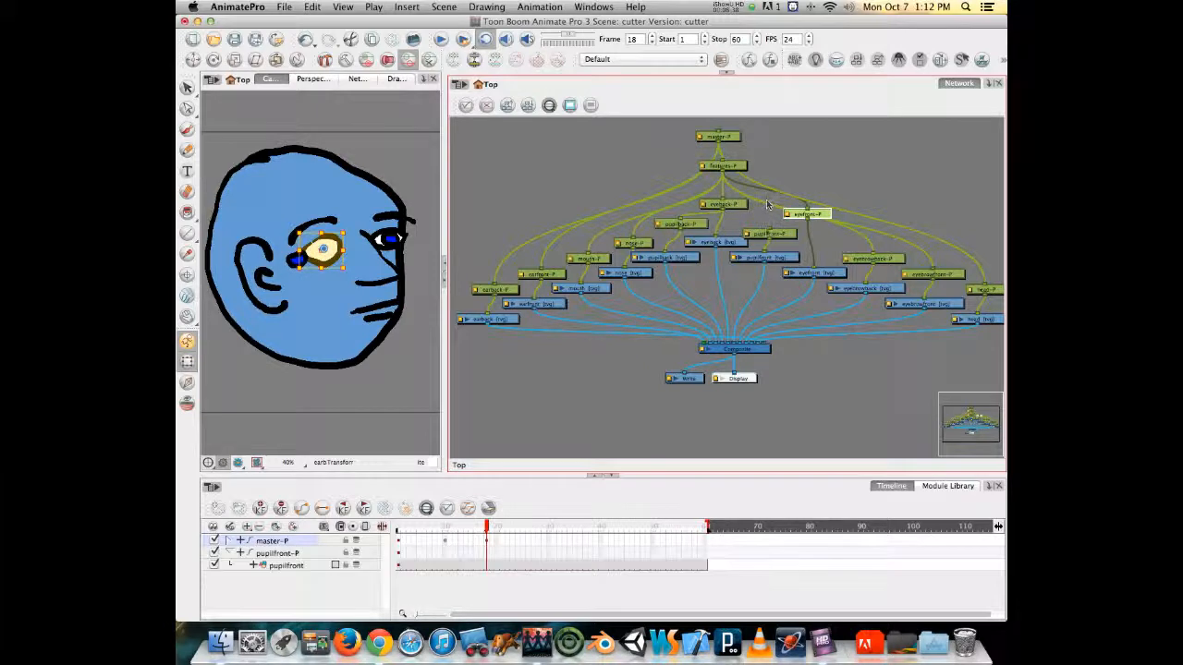
{"action": "left_click_drag", "start_coordinate": [806, 222], "coordinate": [778, 223]}
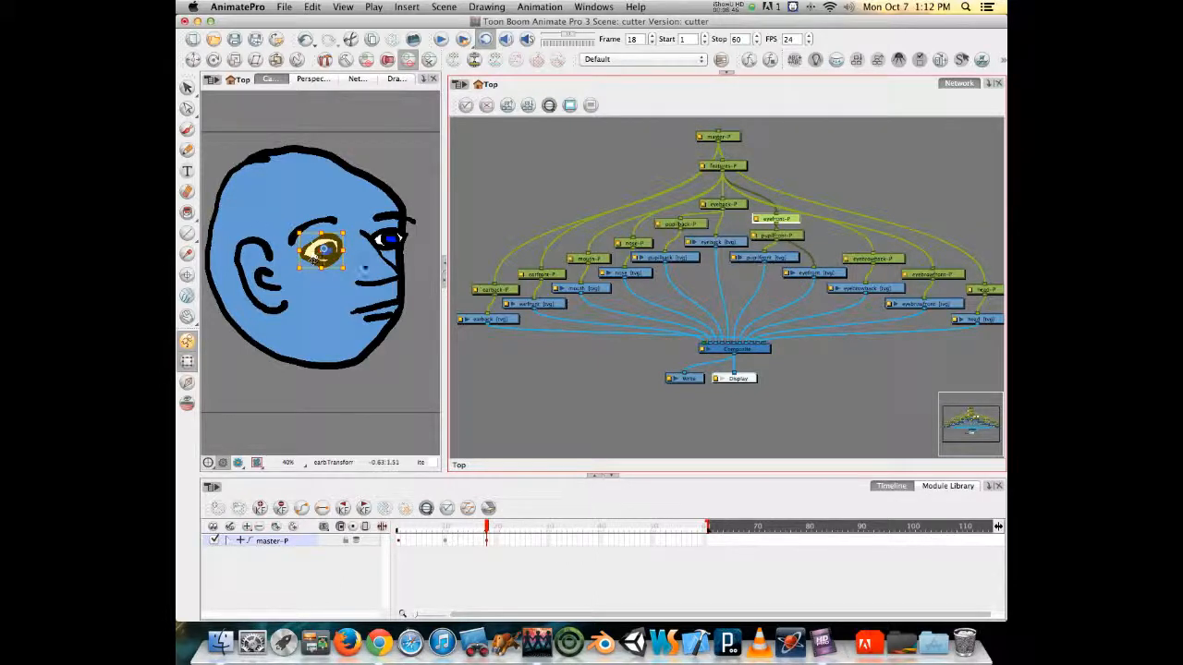
{"action": "left_click", "coordinate": [324, 249]}
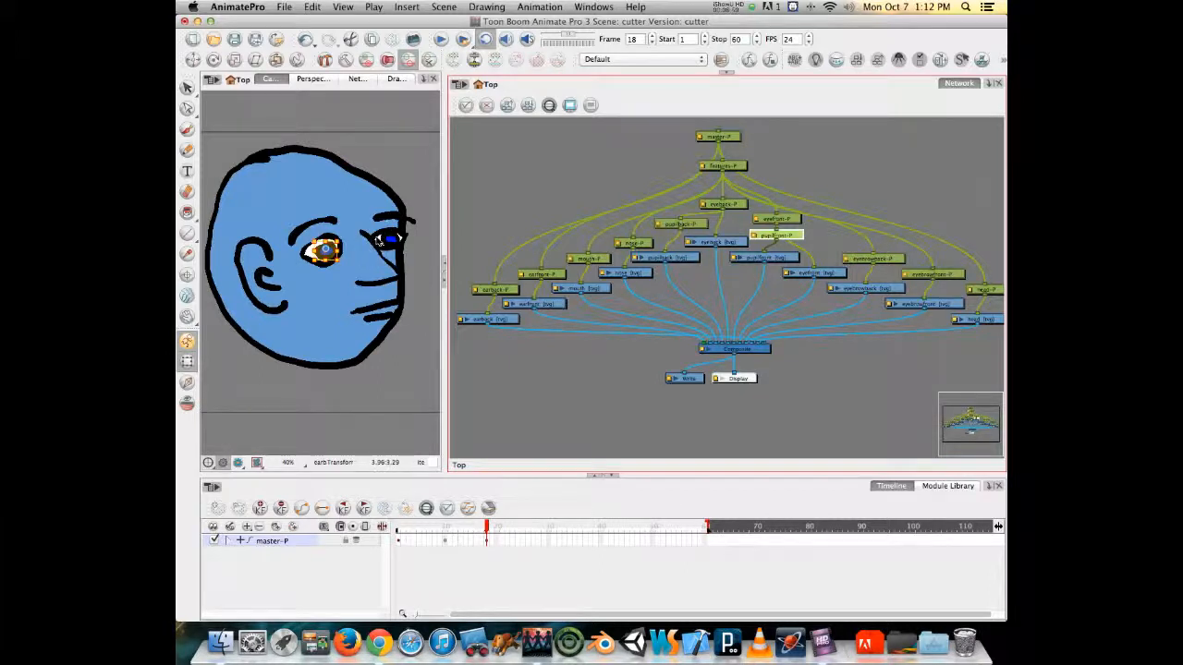
At frame 18, nudge the back eye and its pupil slightly left so they sit inside the head outline
{"action": "left_click", "coordinate": [377, 241]}
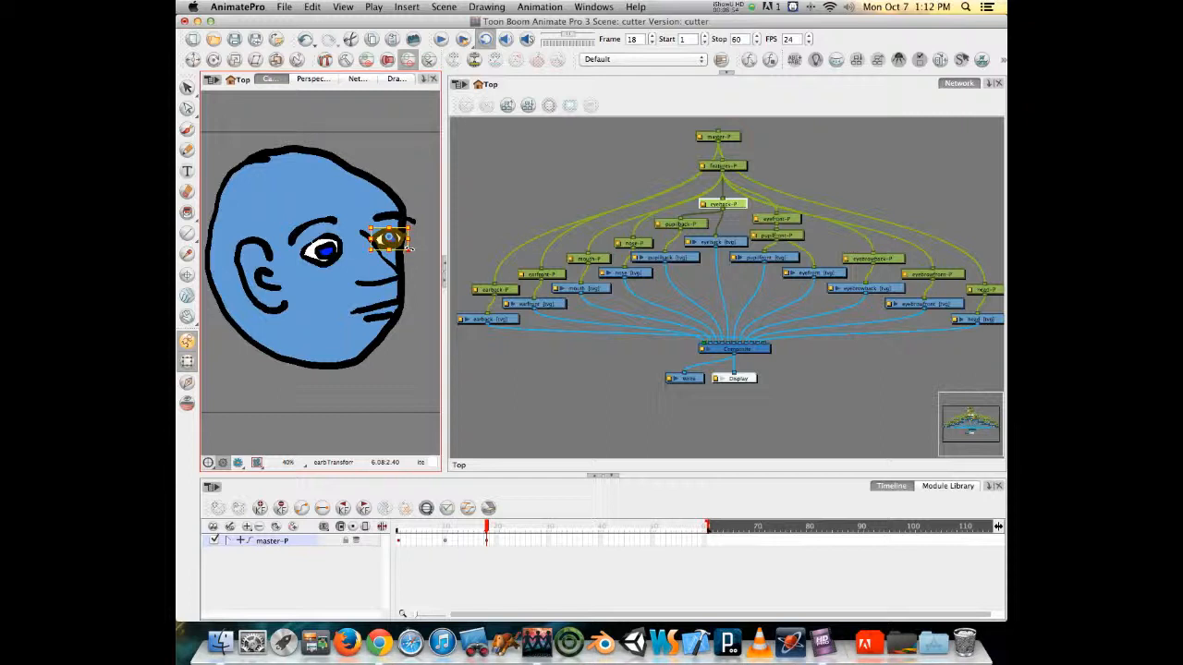
{"action": "left_click_drag", "start_coordinate": [395, 238], "coordinate": [394, 239]}
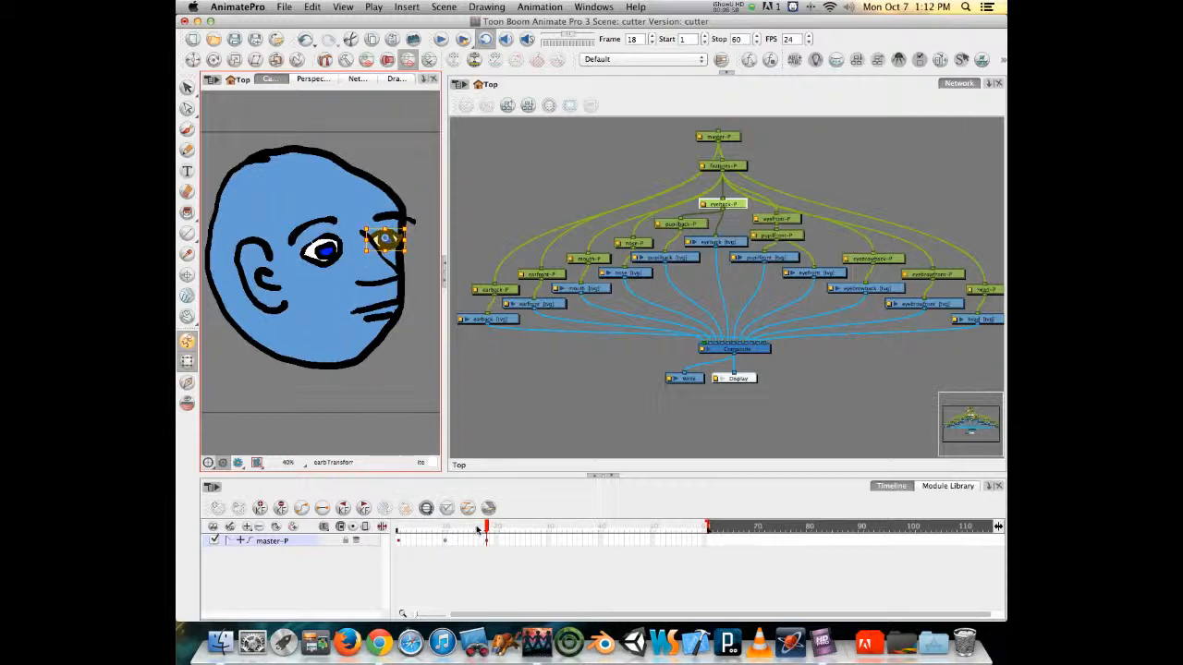
{"action": "mouse_move", "coordinate": [487, 529]}
{"action": "left_mouse_down"}
{"action": "mouse_move", "coordinate": [391, 526]}
{"action": "mouse_move", "coordinate": [490, 531]}
{"action": "mouse_move", "coordinate": [392, 528]}
{"action": "mouse_move", "coordinate": [489, 545]}
{"action": "mouse_move", "coordinate": [401, 542]}
{"action": "mouse_move", "coordinate": [486, 551]}
{"action": "left_mouse_up"}
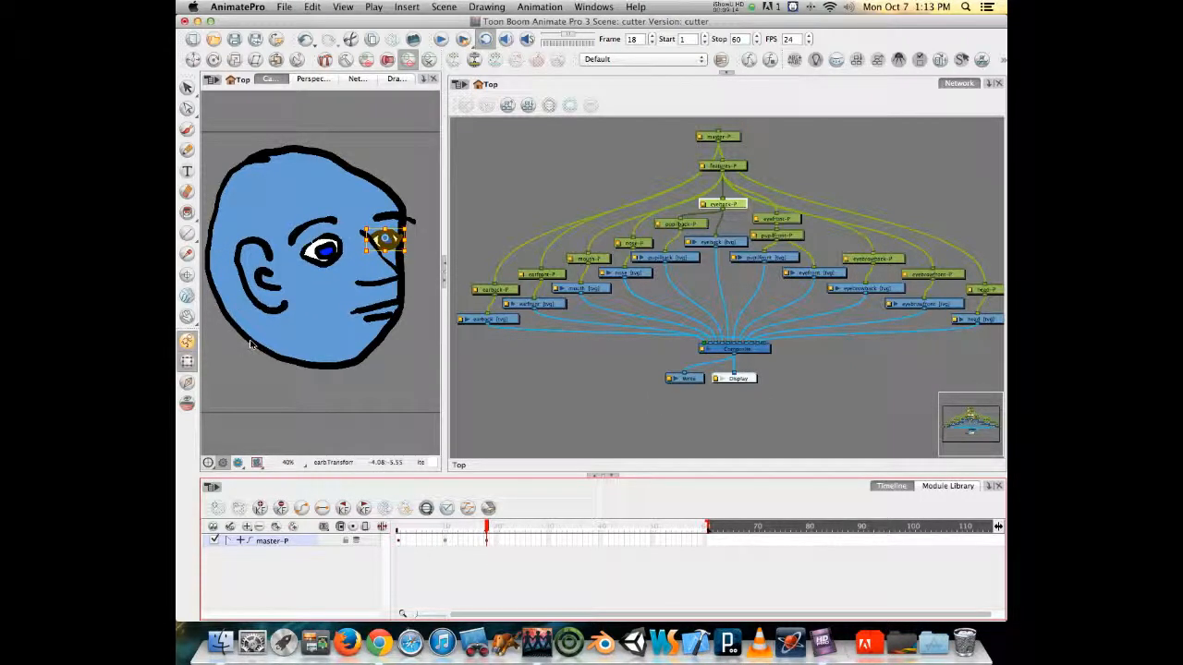
{"action": "mouse_move", "coordinate": [486, 531]}
{"action": "left_mouse_down"}
{"action": "mouse_move", "coordinate": [397, 530]}
{"action": "mouse_move", "coordinate": [484, 523]}
{"action": "left_mouse_up"}
{"action": "left_click", "coordinate": [720, 166]}
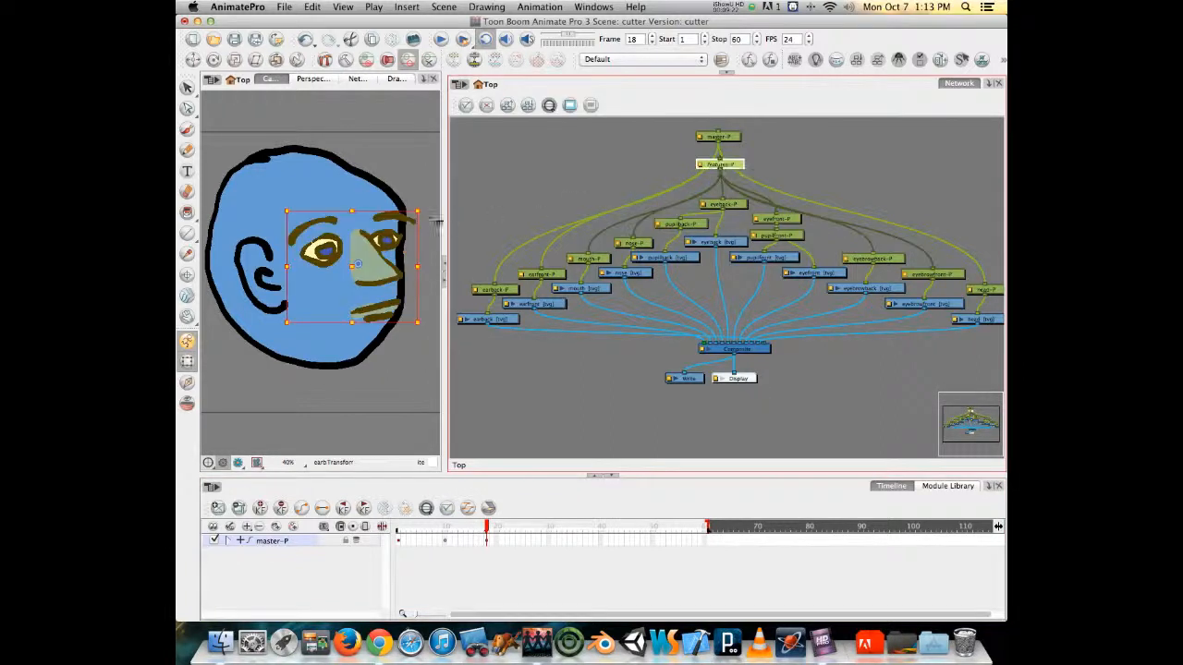
{"action": "left_click_drag", "start_coordinate": [362, 249], "coordinate": [398, 241]}
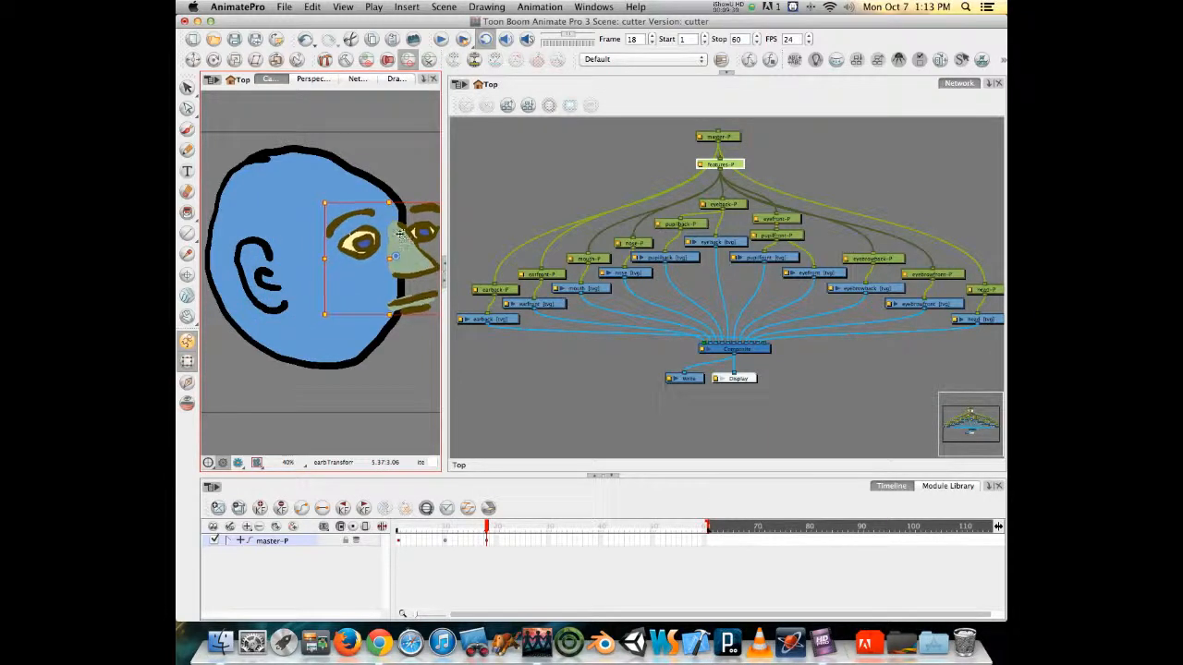
{"action": "key", "text": "super+z"}
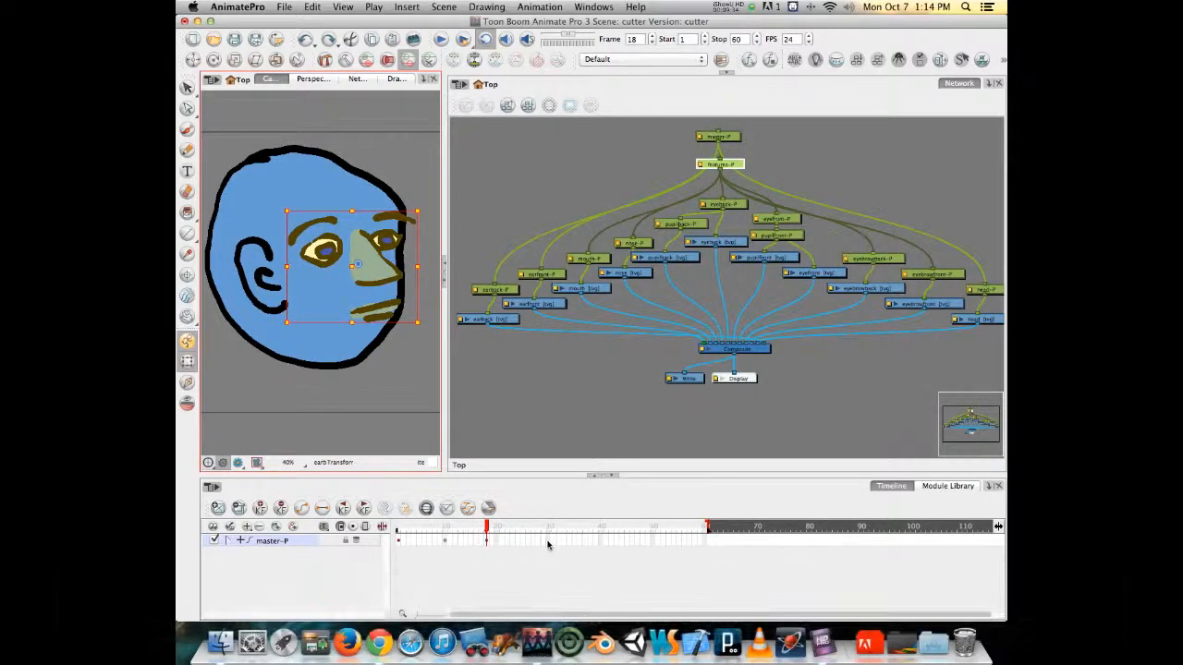
Add a keyframe for master-P at frame 30
{"action": "left_click", "coordinate": [549, 541]}
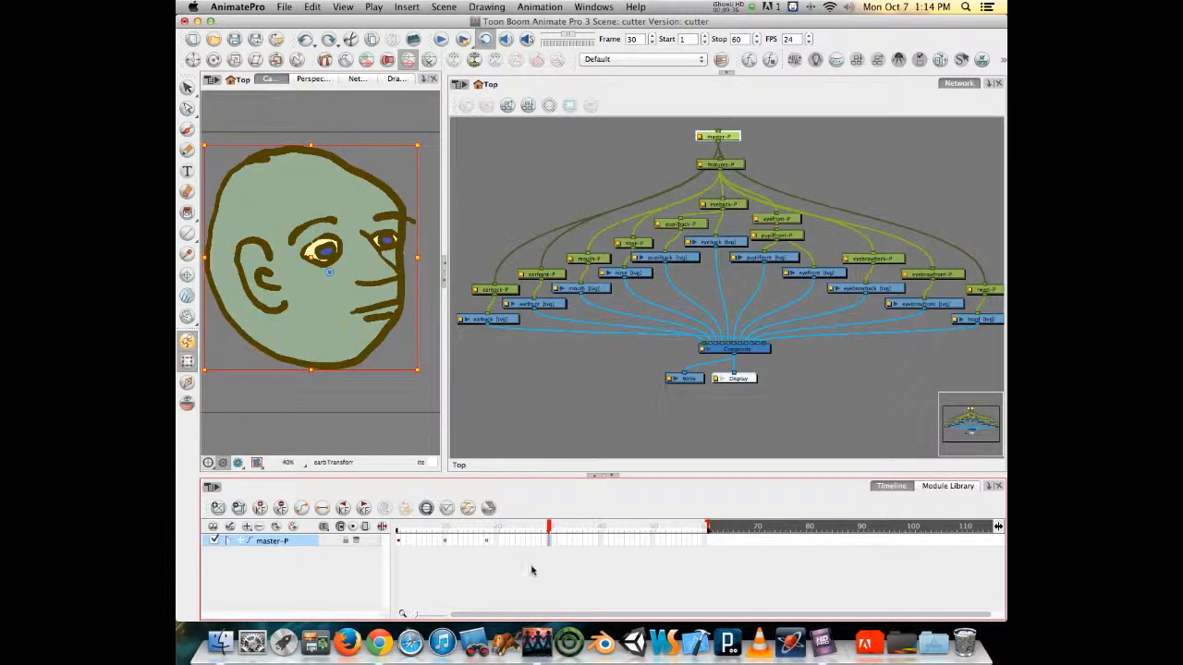
{"action": "key", "text": "F6"}
{"action": "left_click", "coordinate": [540, 526]}
{"action": "left_click_drag", "start_coordinate": [539, 525], "coordinate": [549, 526]}
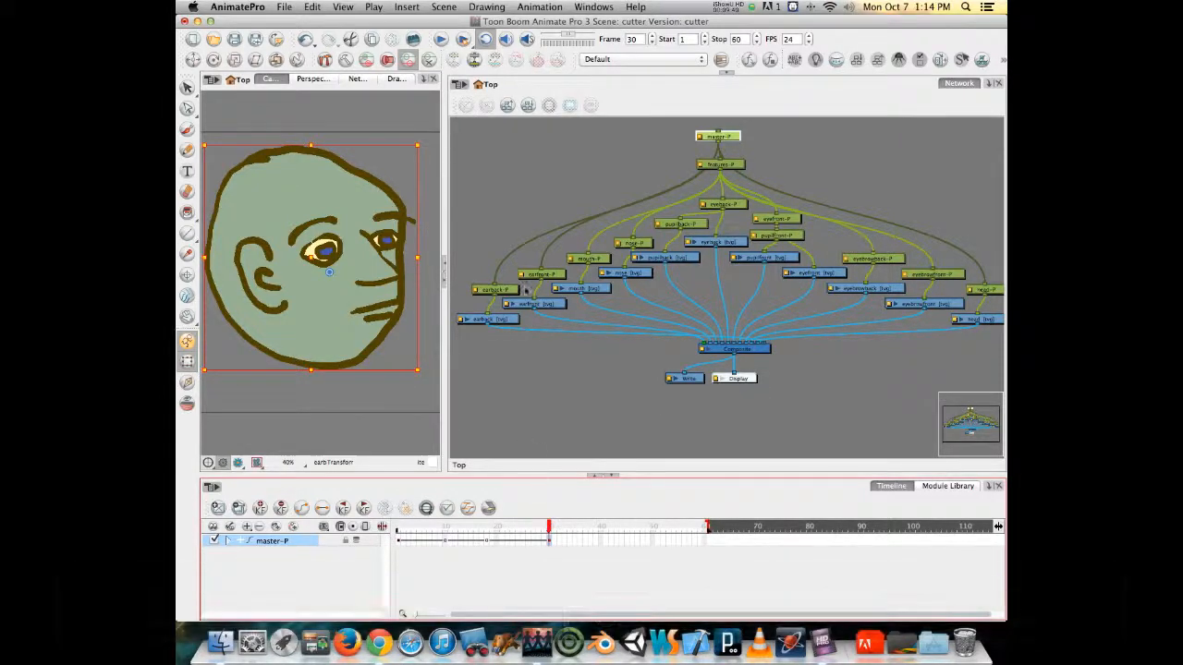
At frame 30, move the features-P group right and slightly up so the nose and back eye extend past the head's edge
{"action": "left_click", "coordinate": [620, 372]}
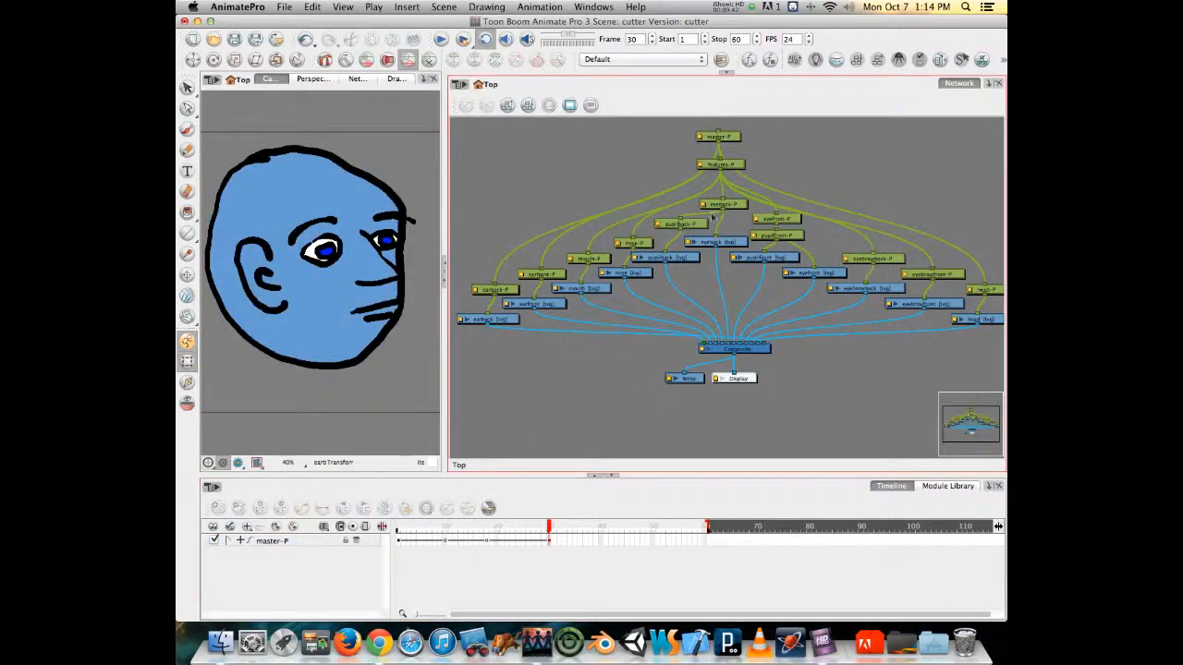
{"action": "left_click", "coordinate": [722, 166]}
{"action": "left_click", "coordinate": [395, 239]}
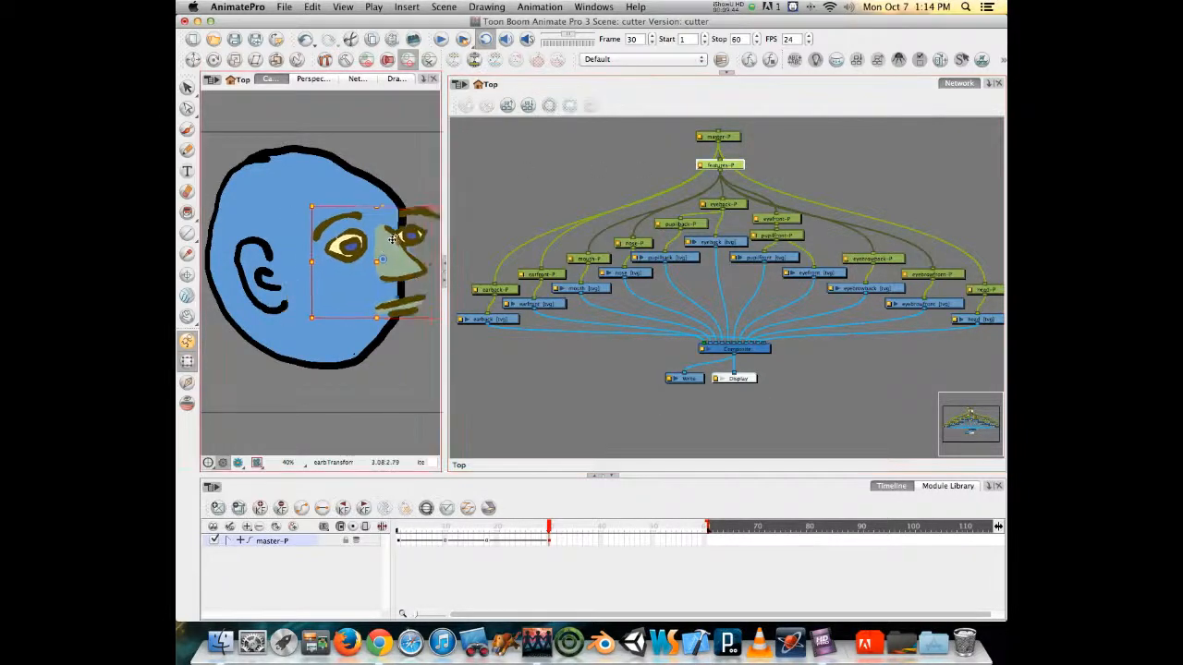
{"action": "left_click_drag", "start_coordinate": [396, 239], "coordinate": [399, 238]}
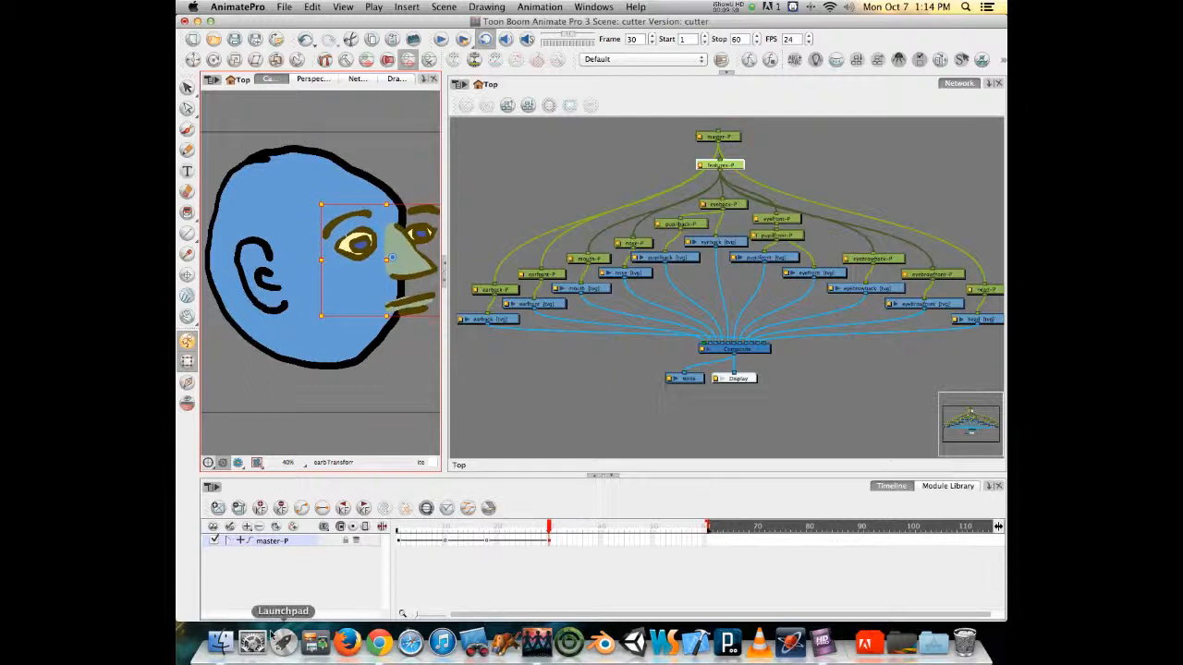
{"action": "mouse_move", "coordinate": [549, 527]}
{"action": "left_mouse_down"}
{"action": "mouse_move", "coordinate": [444, 529]}
{"action": "mouse_move", "coordinate": [551, 537]}
{"action": "left_mouse_up"}
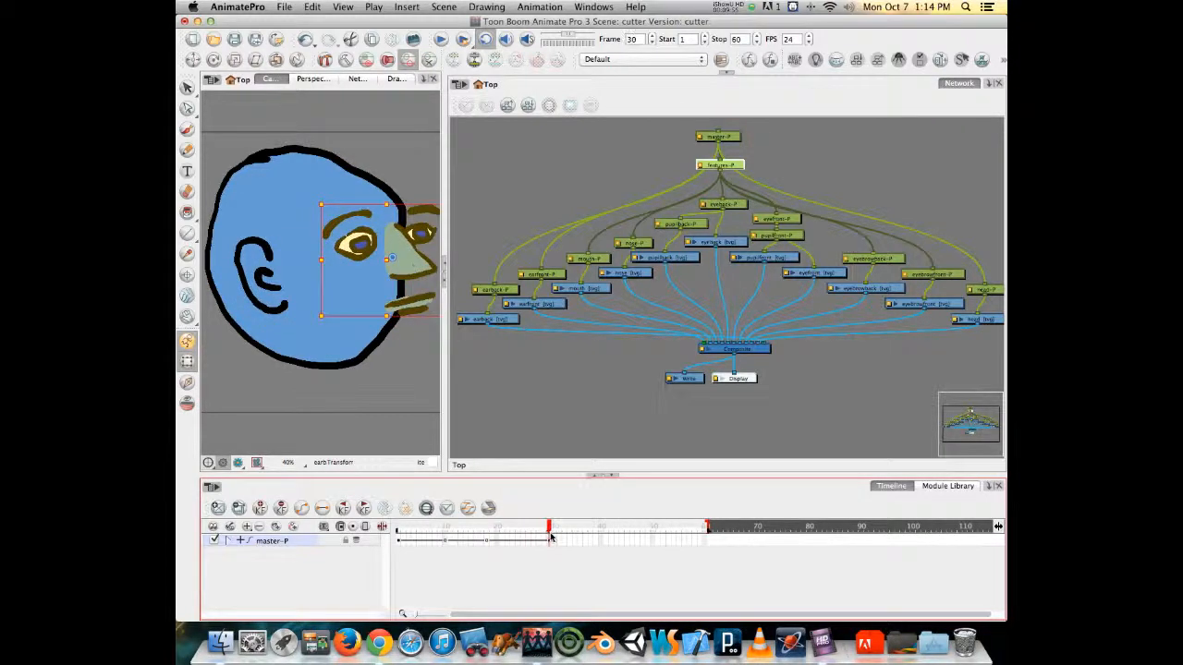
At frame 30, move the front ear right toward the middle of the head and rotate it slightly clockwise
{"action": "left_click", "coordinate": [268, 277]}
{"action": "left_click_drag", "start_coordinate": [250, 255], "coordinate": [289, 254]}
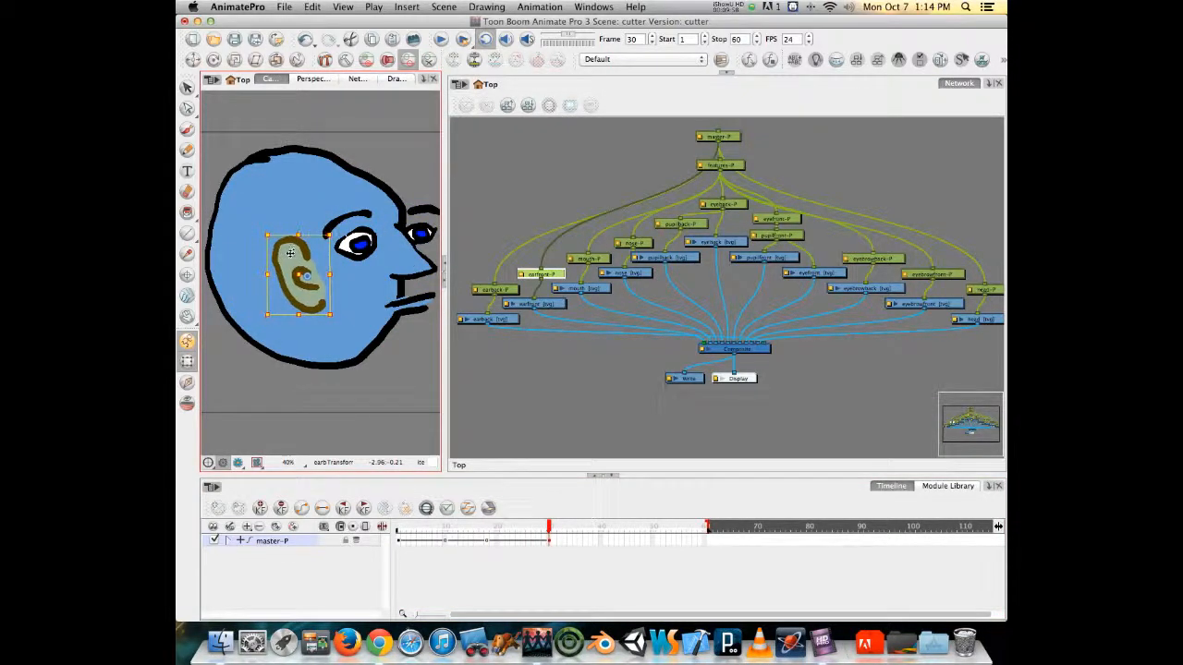
{"action": "left_click_drag", "start_coordinate": [340, 318], "coordinate": [325, 321]}
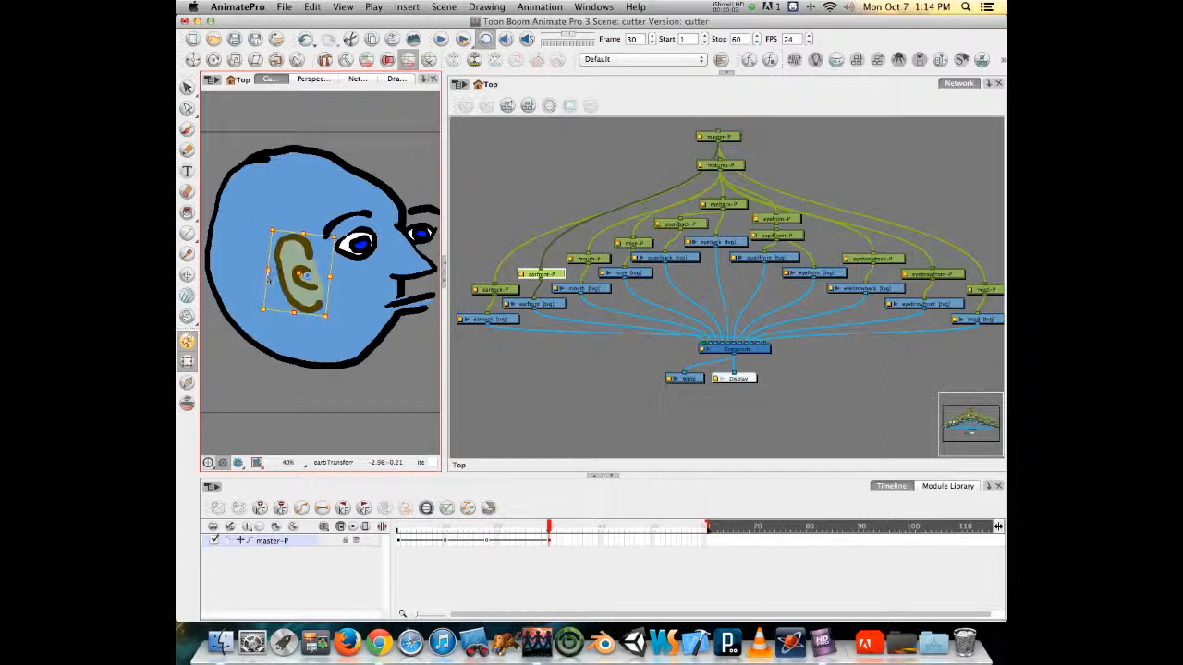
{"action": "left_click_drag", "start_coordinate": [262, 309], "coordinate": [262, 313]}
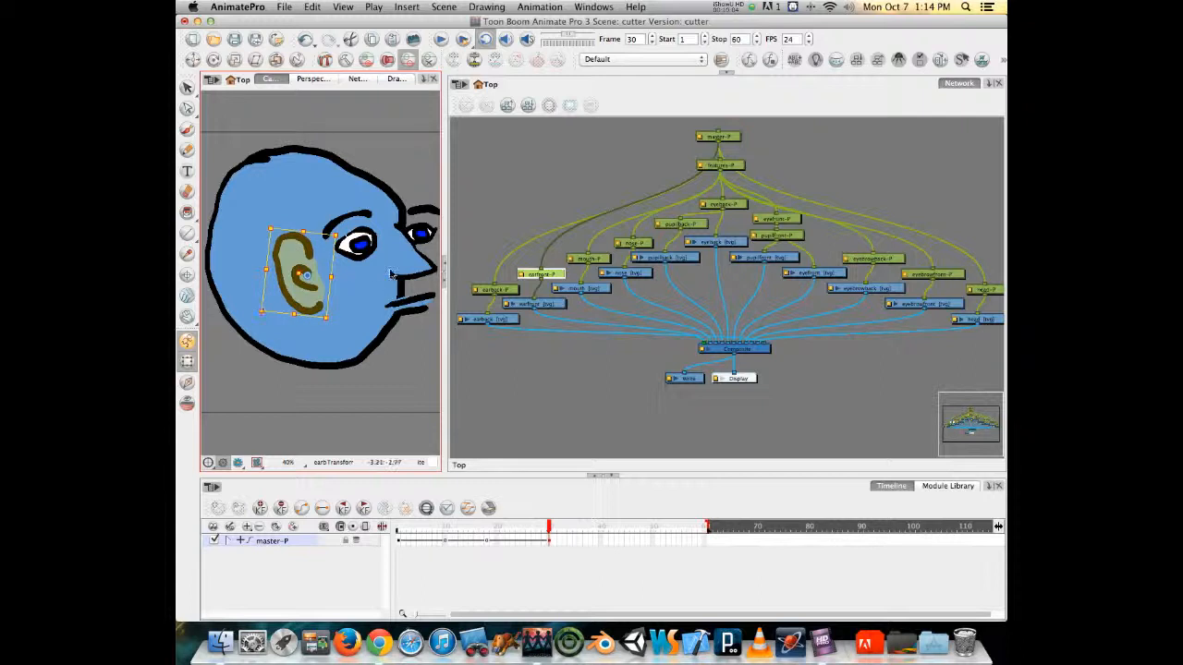
Undo the unwanted stretching of the front eyebrow and make the eyebrow slightly narrower at frame 30
{"action": "left_click", "coordinate": [360, 247]}
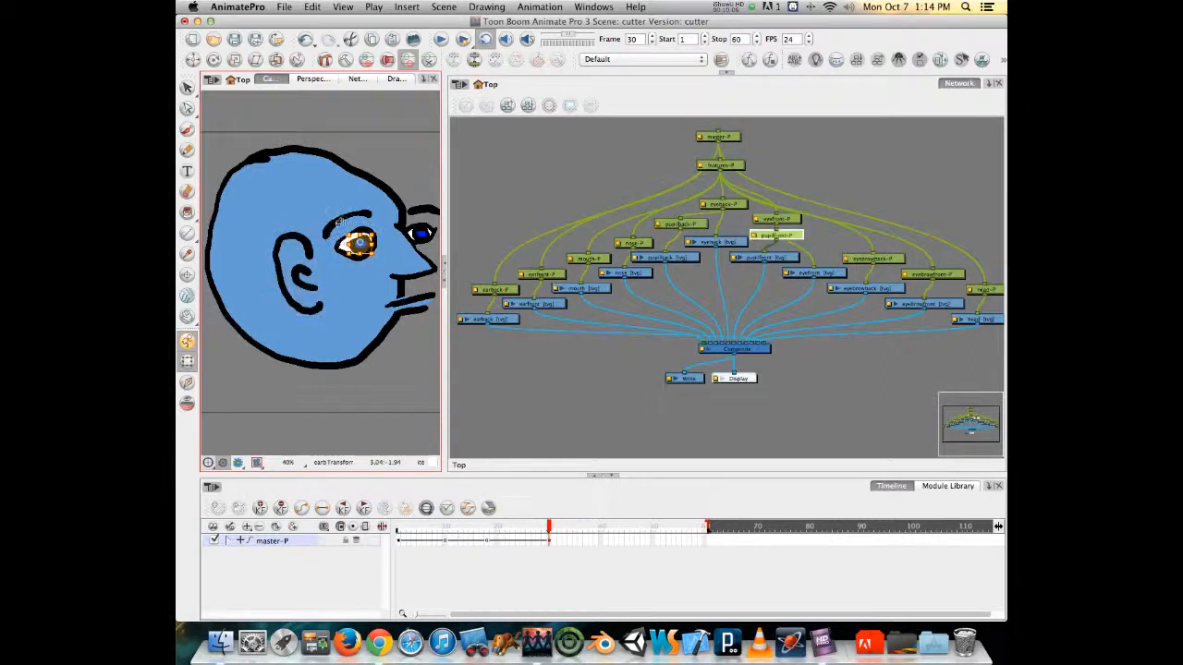
{"action": "left_click", "coordinate": [329, 232]}
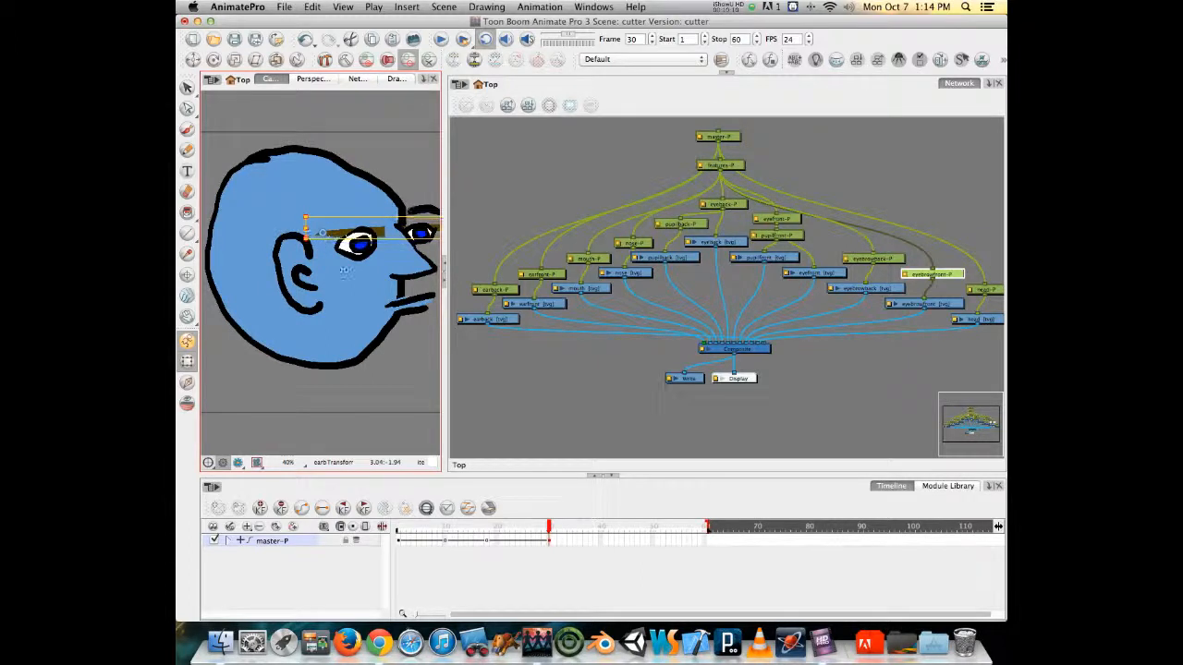
{"action": "key", "text": "super+z"}
{"action": "key", "text": "super+z"}
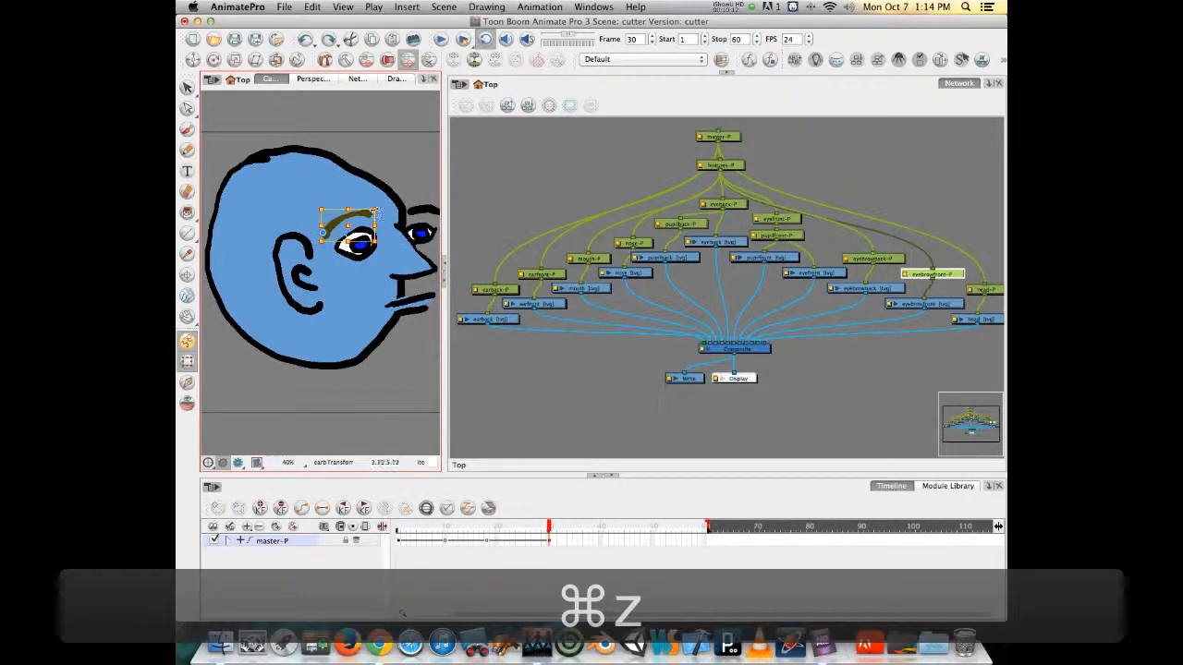
{"action": "key", "text": "super+z"}
{"action": "key", "text": "super+z"}
{"action": "key", "text": "super+z"}
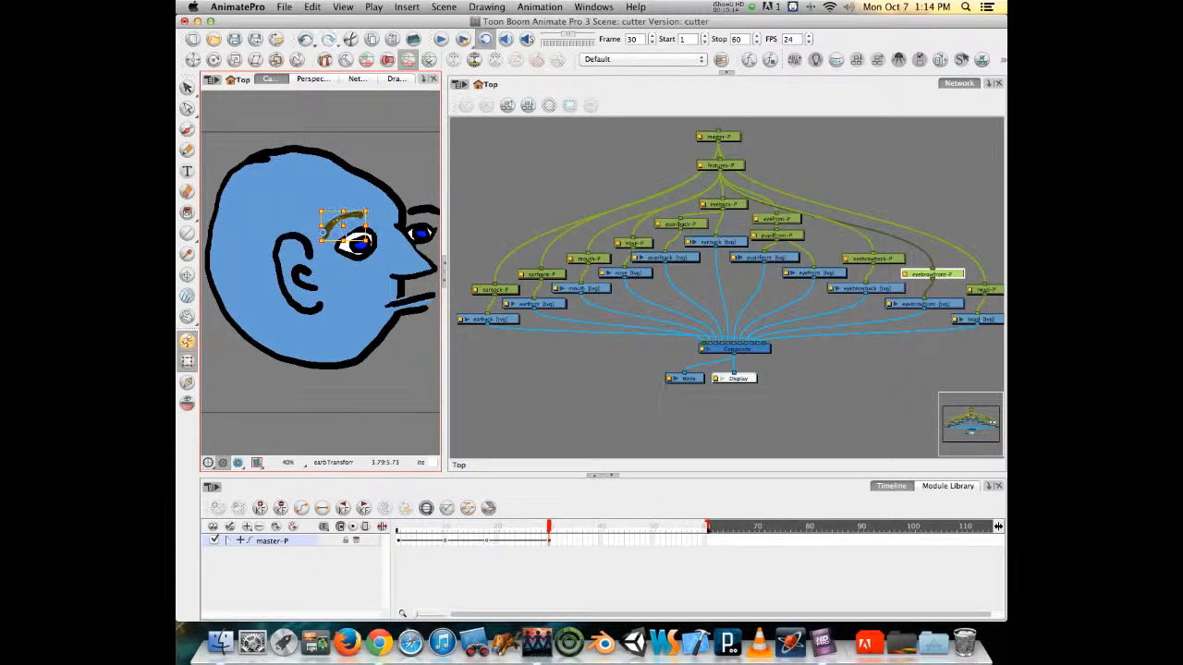
{"action": "left_click", "coordinate": [406, 374]}
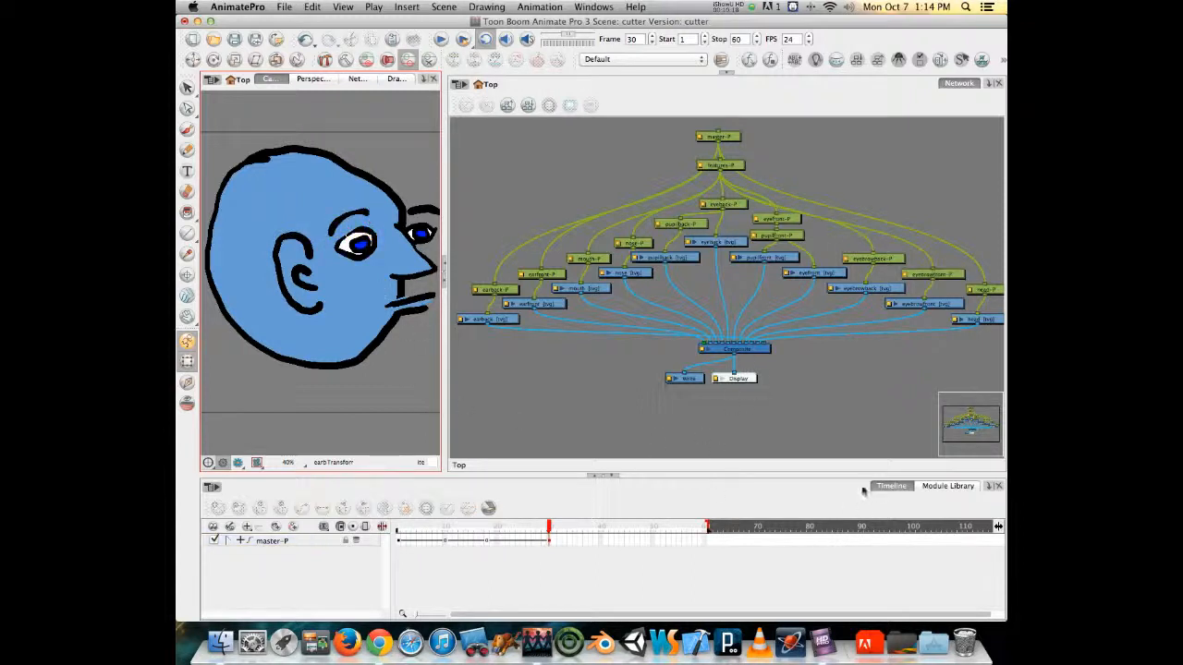
Add a Cutter module to the network and move the Composite, Write and Display modules down to make room for it
{"action": "left_click", "coordinate": [938, 487]}
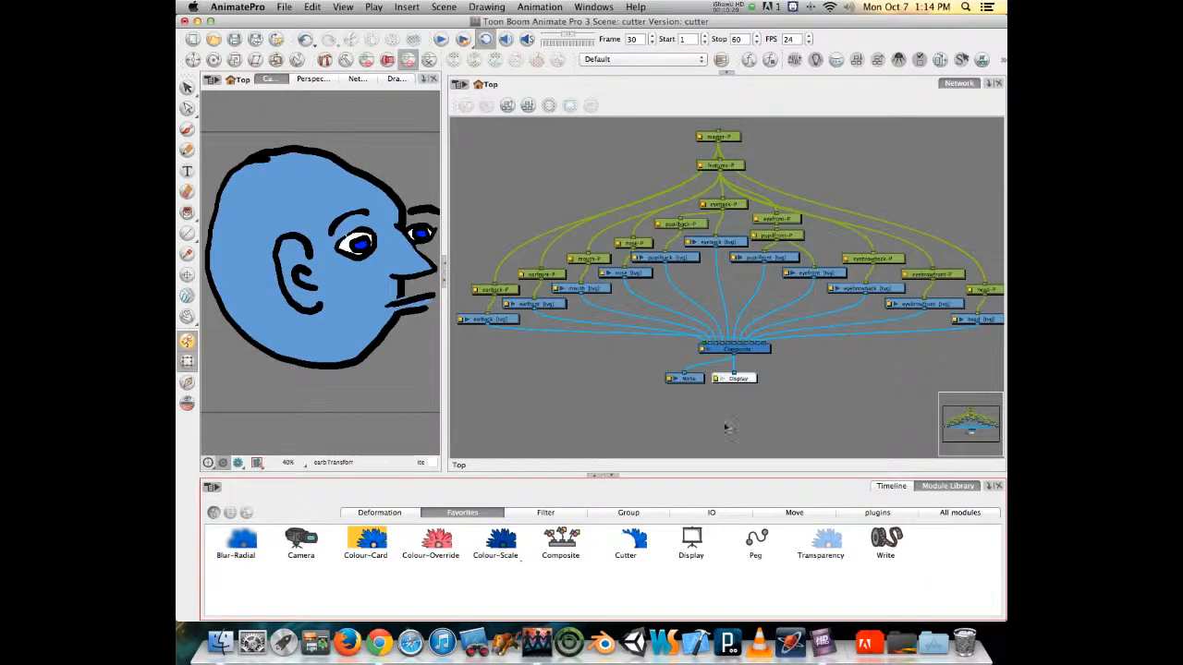
{"action": "left_click_drag", "start_coordinate": [635, 543], "coordinate": [601, 383]}
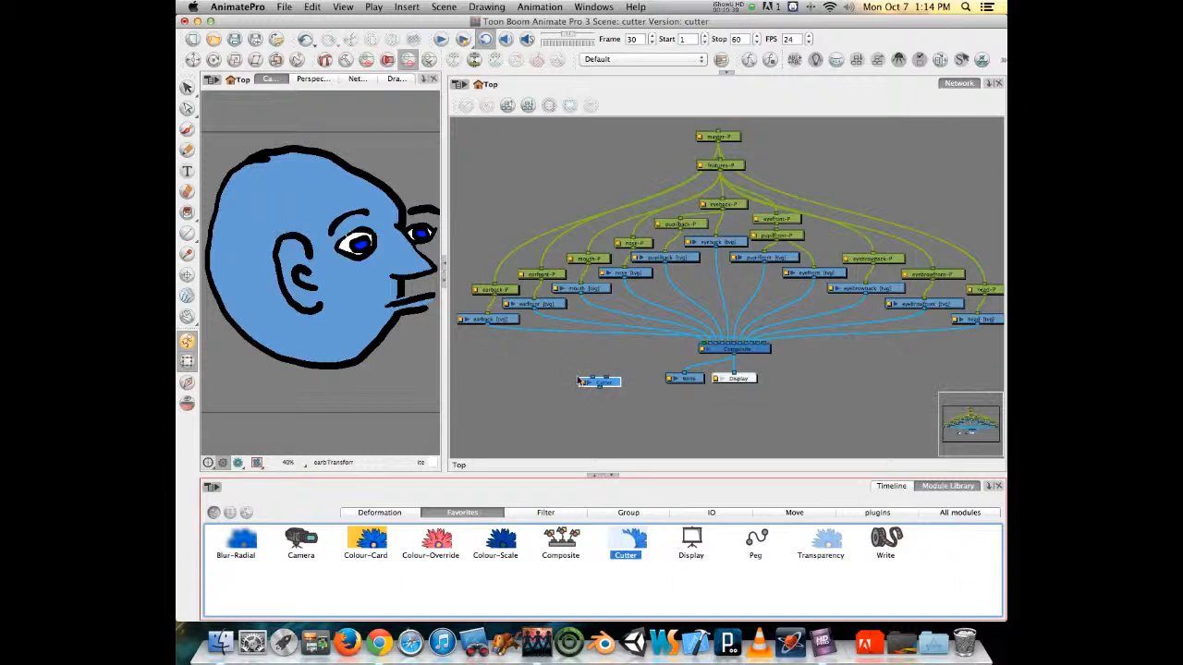
{"action": "left_click_drag", "start_coordinate": [607, 388], "coordinate": [601, 372]}
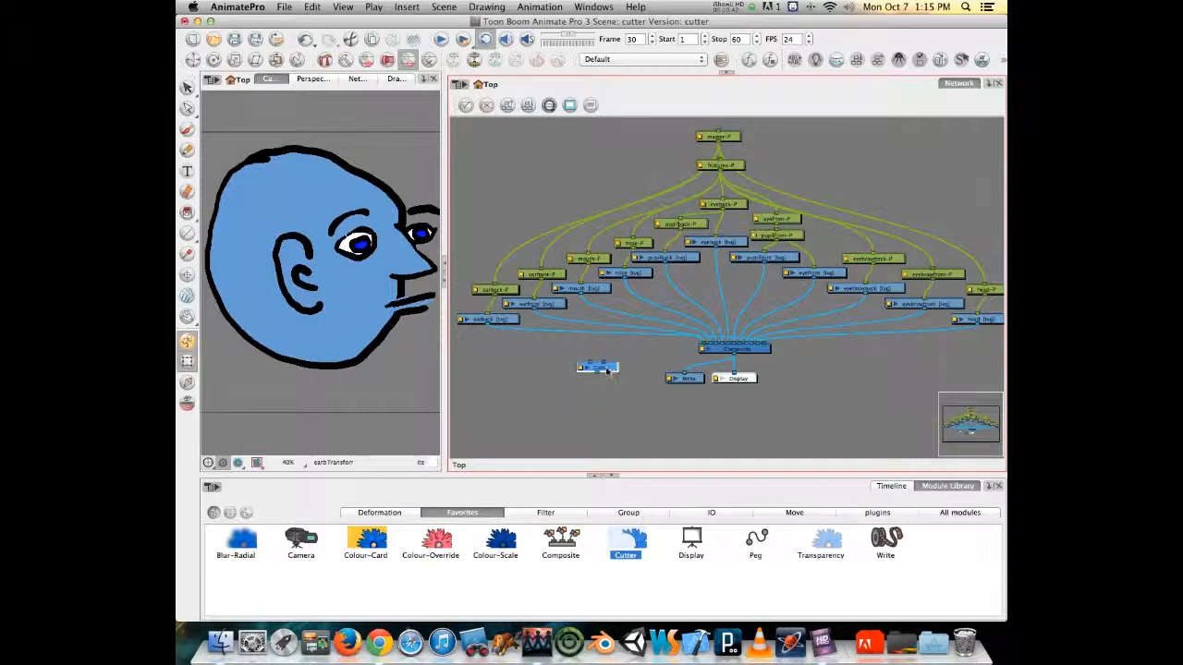
{"action": "left_click_drag", "start_coordinate": [608, 371], "coordinate": [764, 405]}
{"action": "left_click_drag", "start_coordinate": [730, 351], "coordinate": [733, 447]}
{"action": "left_click_drag", "start_coordinate": [554, 434], "coordinate": [581, 313]}
{"action": "left_click_drag", "start_coordinate": [749, 348], "coordinate": [749, 404]}
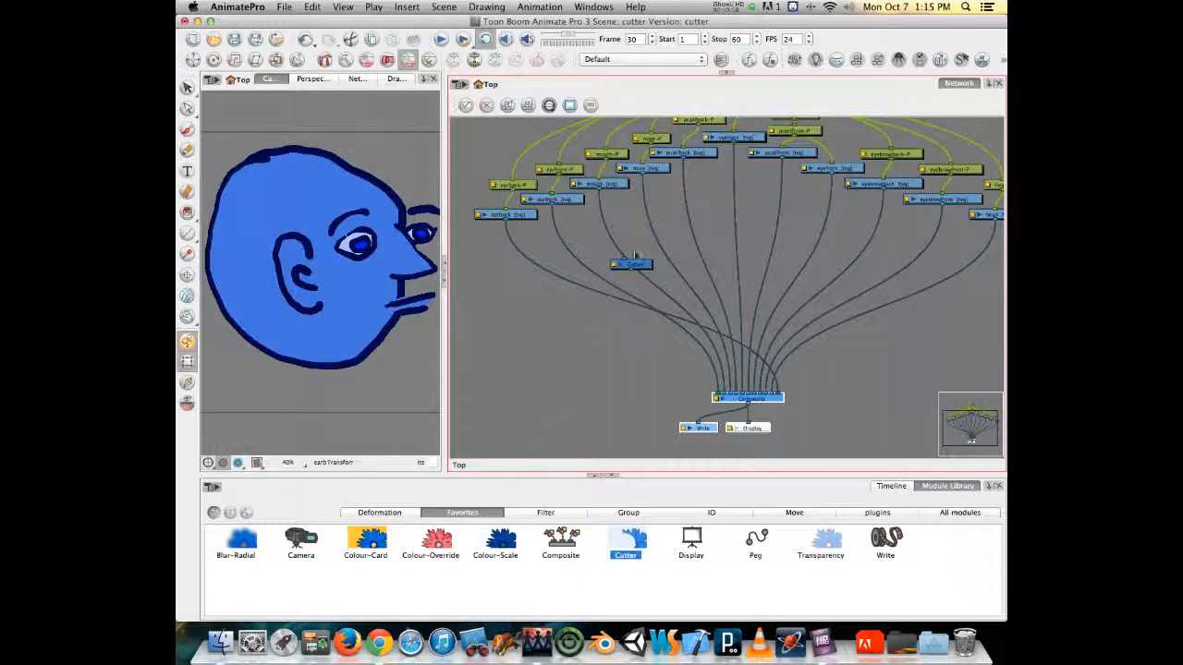
Insert the Cutter between the mouth drawing and the Composite, with the mouth feeding its second input
{"action": "left_click_drag", "start_coordinate": [640, 268], "coordinate": [584, 357]}
{"action": "scroll", "coordinate": [584, 356], "scroll_direction": "up", "scroll_amount": 1}
{"action": "scroll", "coordinate": [584, 357], "scroll_direction": "up", "scroll_amount": 2}
{"action": "left_click_drag", "start_coordinate": [483, 379], "coordinate": [656, 203]}
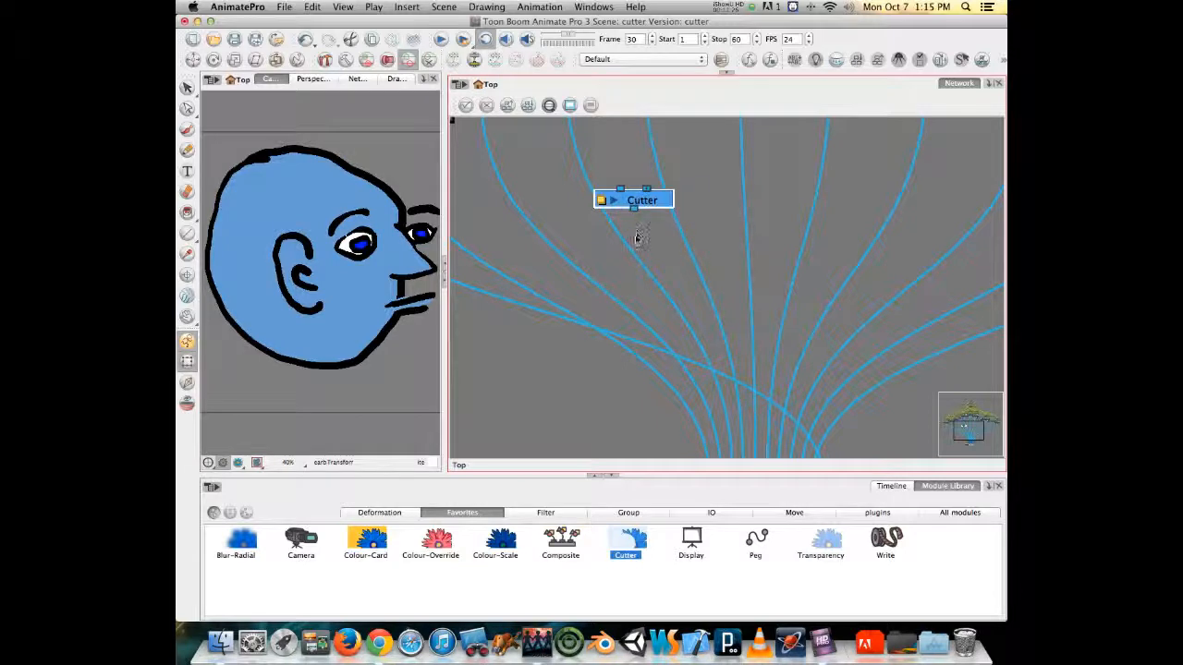
{"action": "key", "text": "1"}
{"action": "key", "text": "1"}
{"action": "key", "text": "1"}
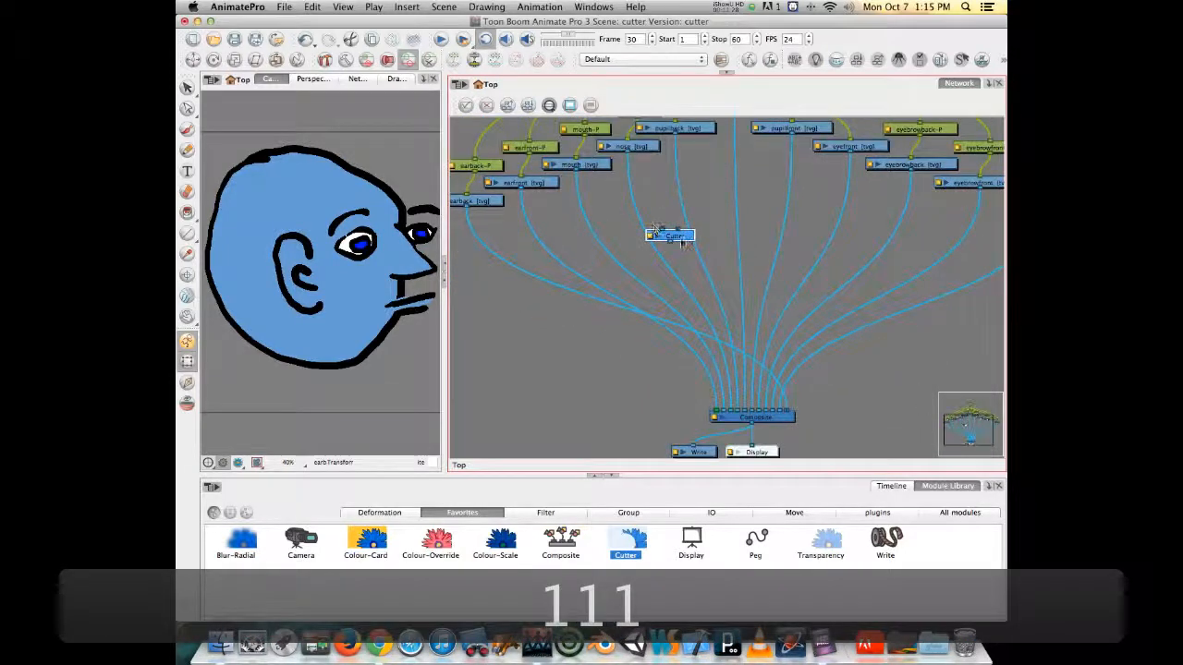
{"action": "left_click_drag", "start_coordinate": [681, 238], "coordinate": [582, 238]}
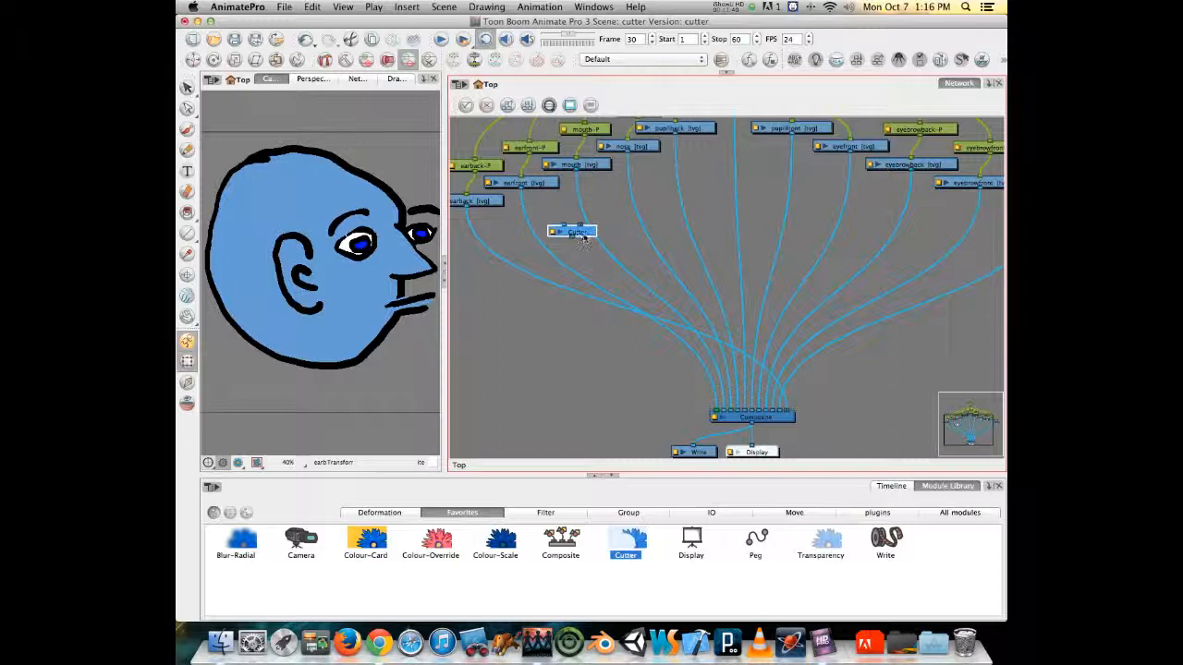
{"action": "left_click_drag", "start_coordinate": [582, 237], "coordinate": [611, 215]}
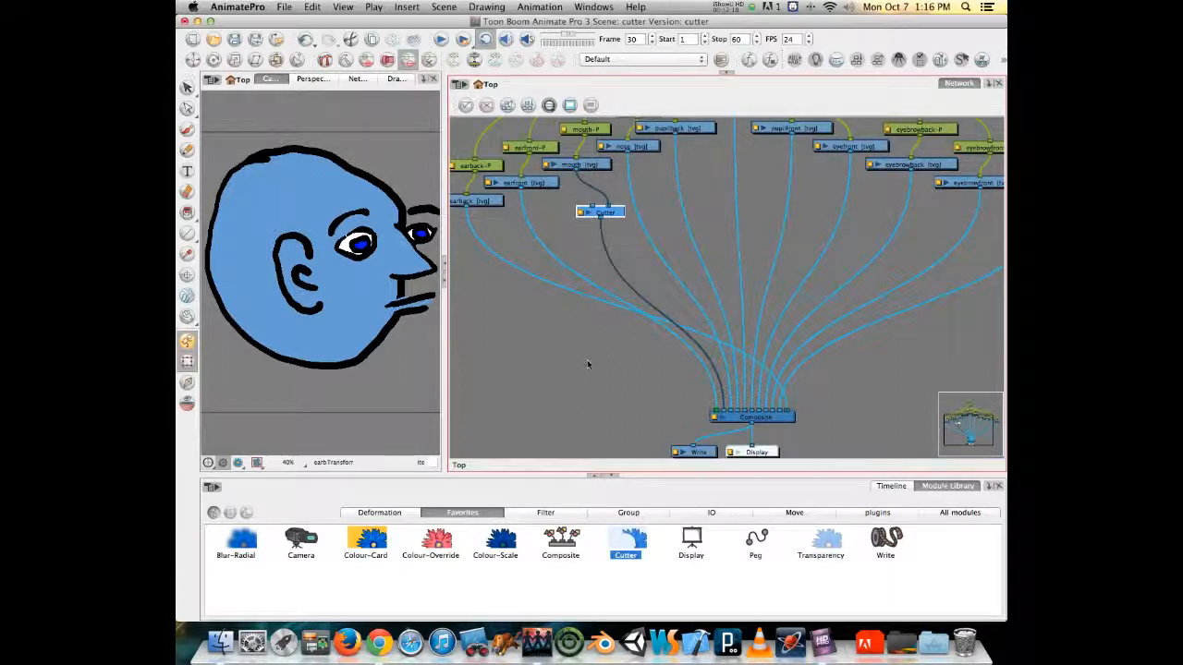
{"action": "left_click_drag", "start_coordinate": [631, 340], "coordinate": [557, 320]}
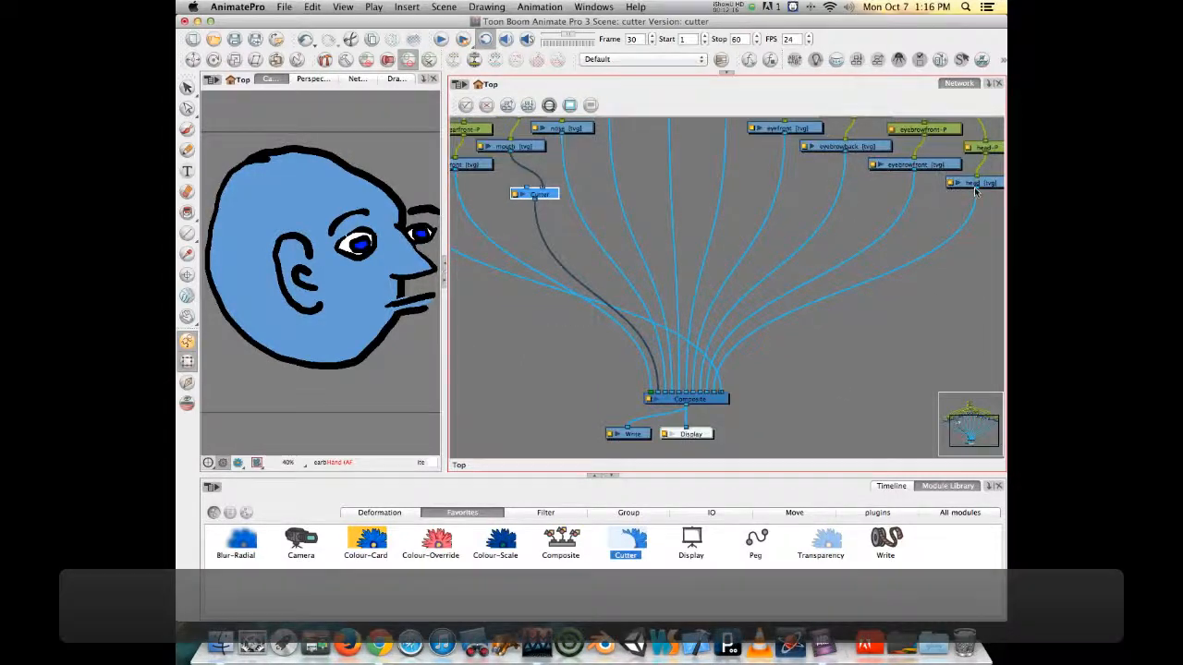
Connect the head drawing to the Cutter's first input
{"action": "left_click_drag", "start_coordinate": [979, 190], "coordinate": [536, 190]}
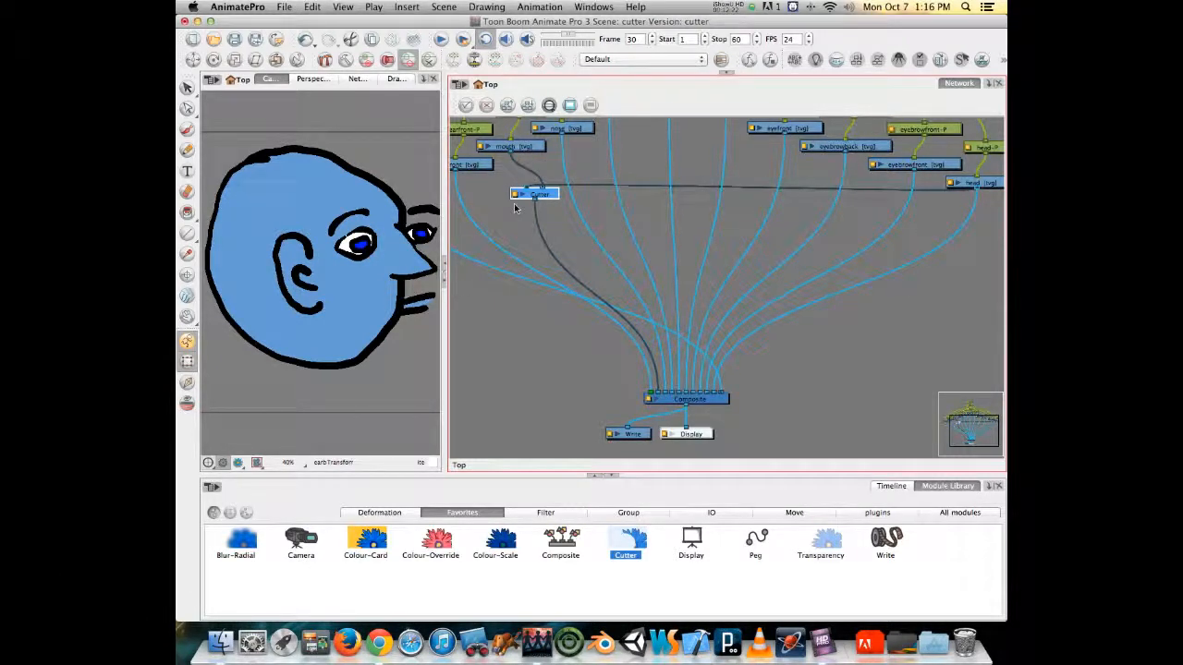
{"action": "scroll", "coordinate": [514, 259], "scroll_direction": "up", "scroll_amount": 5}
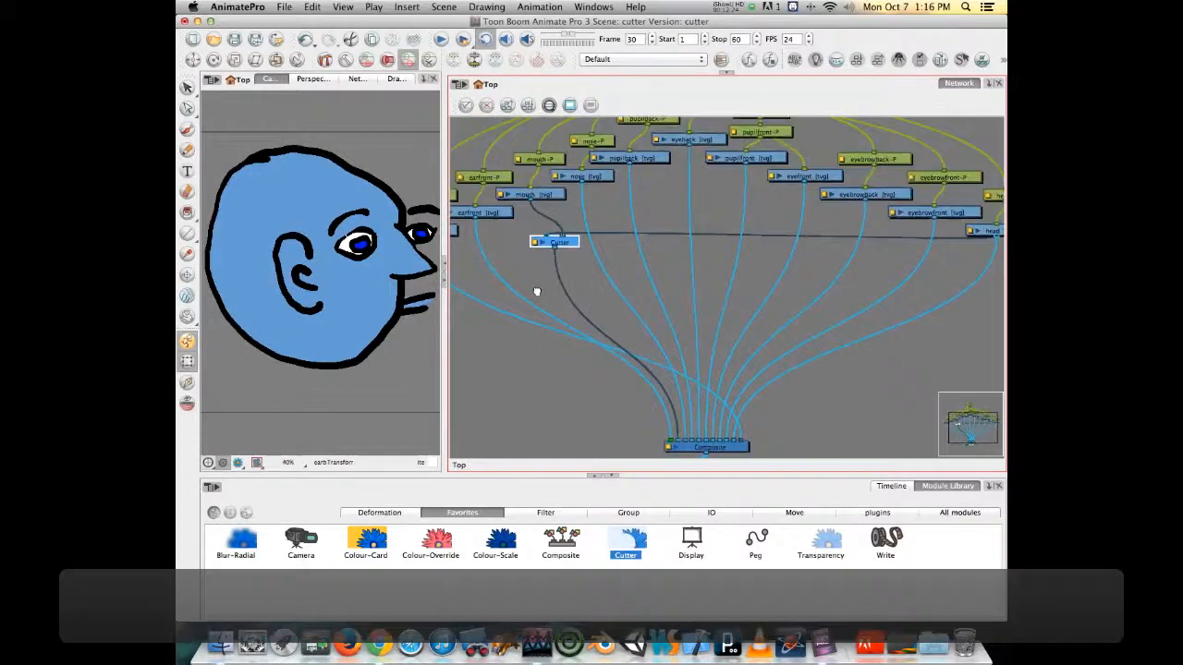
Test the mask by moving the mouth peg across the edge of the head, and undo the movement
{"action": "left_click", "coordinate": [541, 168]}
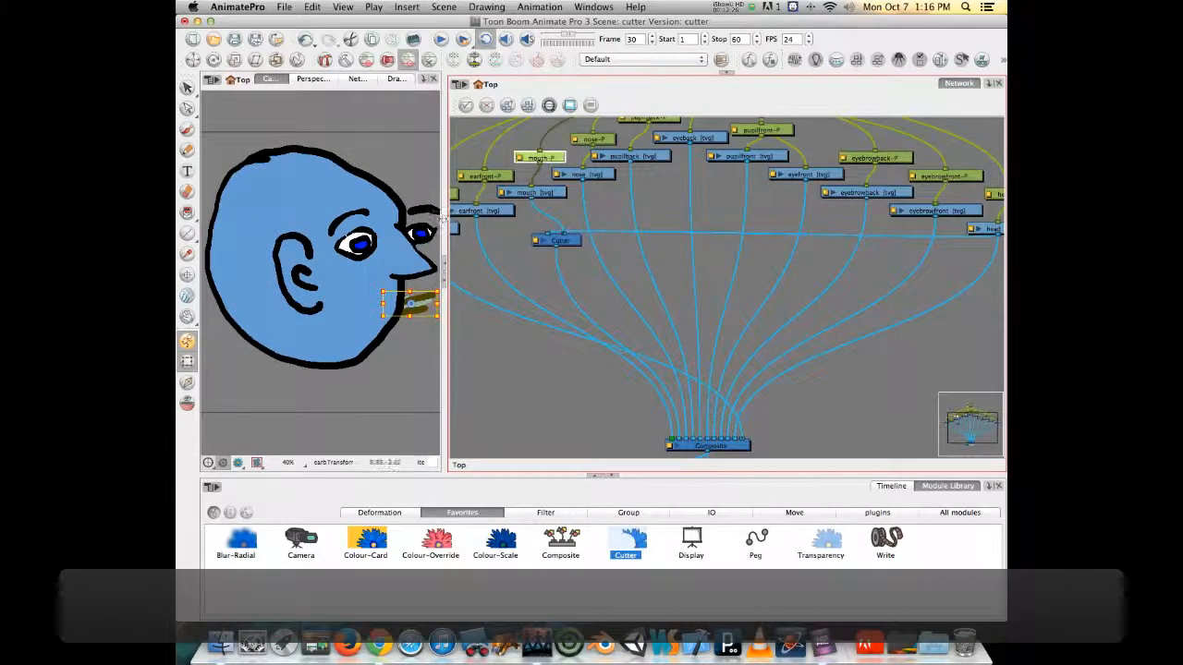
{"action": "left_click", "coordinate": [413, 304]}
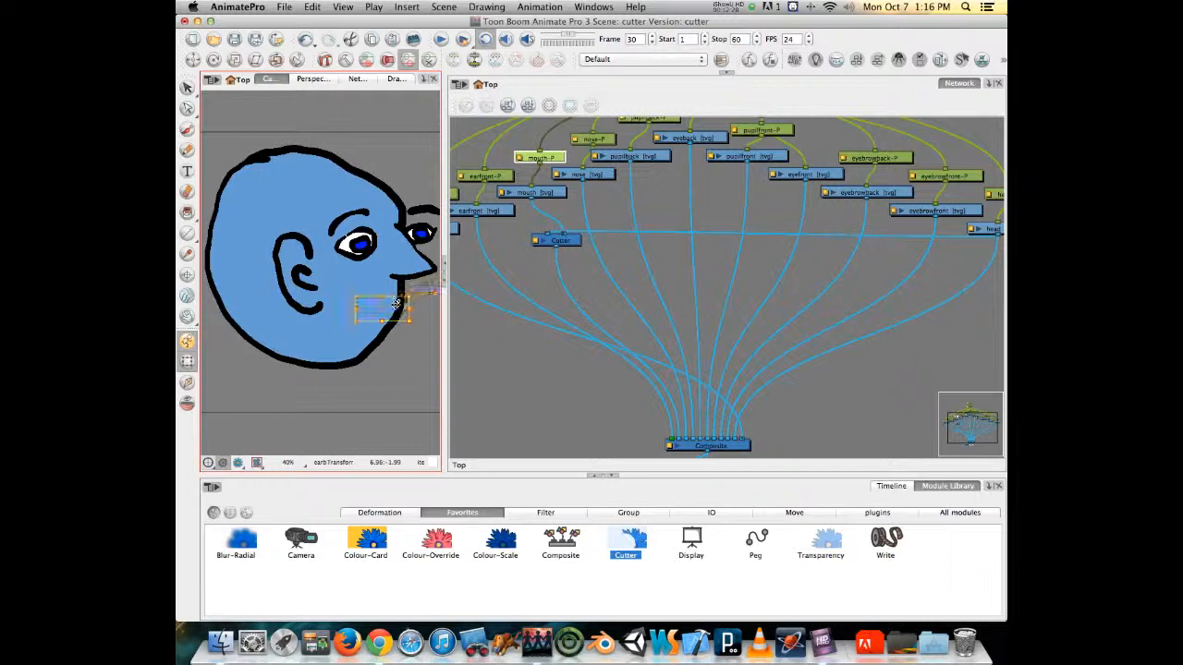
{"action": "mouse_move", "coordinate": [416, 294]}
{"action": "left_mouse_down"}
{"action": "mouse_move", "coordinate": [404, 185]}
{"action": "mouse_move", "coordinate": [366, 174]}
{"action": "mouse_move", "coordinate": [369, 292]}
{"action": "mouse_move", "coordinate": [397, 316]}
{"action": "mouse_move", "coordinate": [421, 314]}
{"action": "mouse_move", "coordinate": [428, 295]}
{"action": "mouse_move", "coordinate": [420, 307]}
{"action": "left_mouse_up"}
{"action": "key", "text": "super+z"}
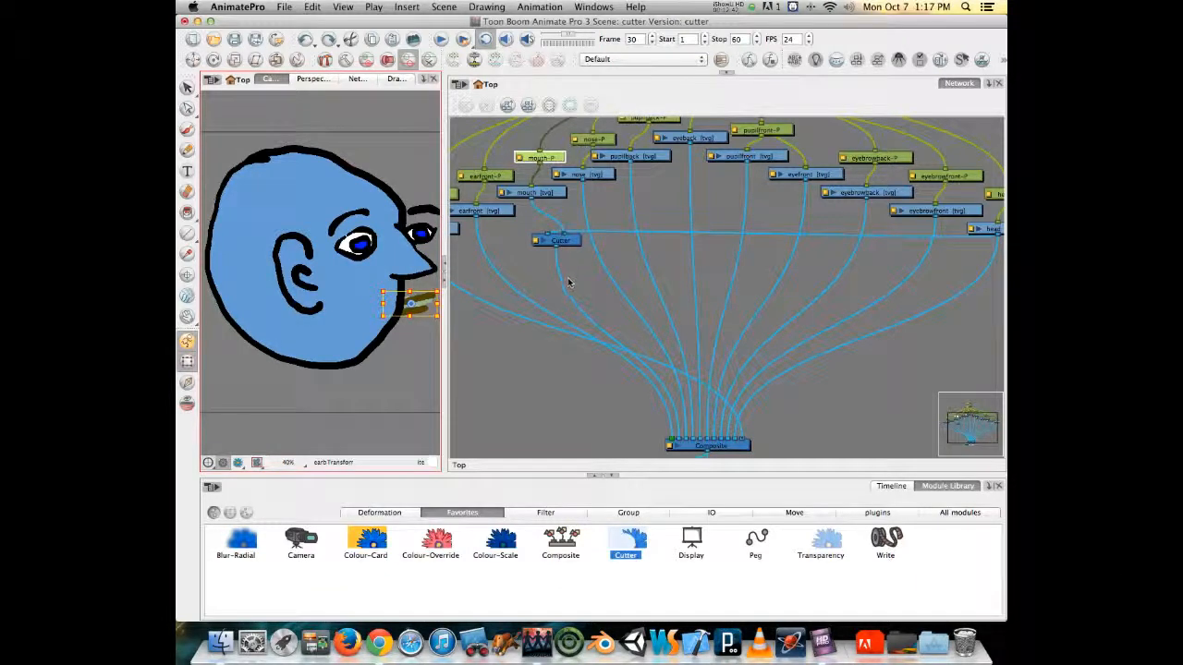
Turn on Inverted for the Cutter, and test the mask by shifting the mouth slightly left and undoing the shift
{"action": "left_click", "coordinate": [535, 241]}
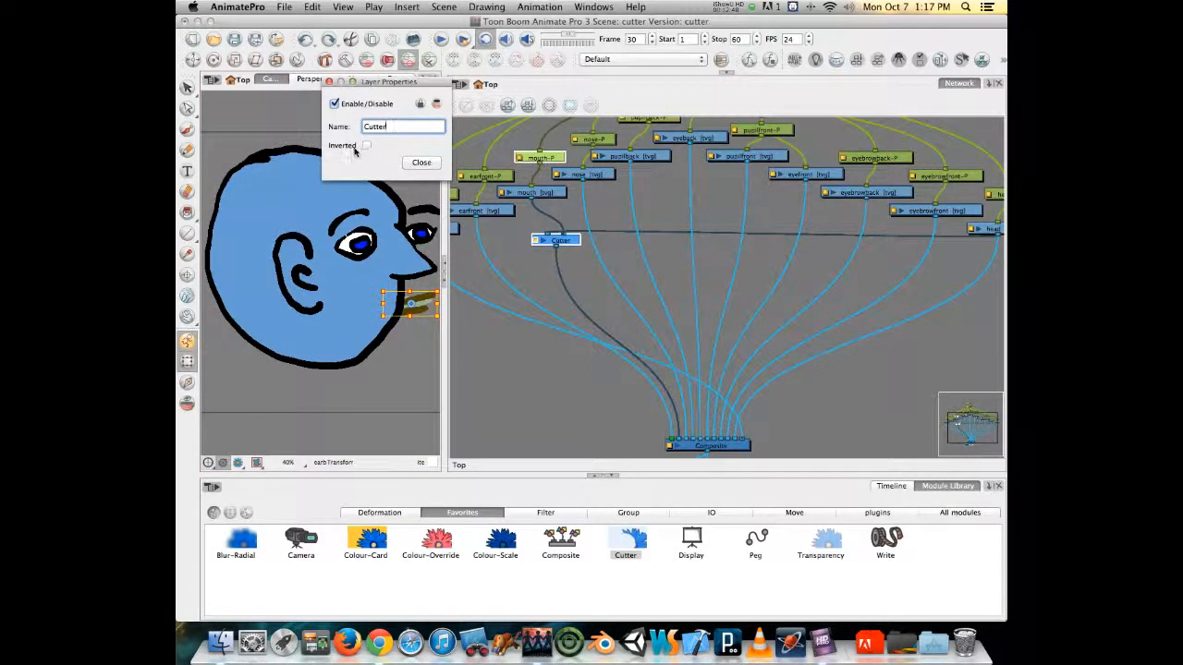
{"action": "left_click", "coordinate": [366, 147]}
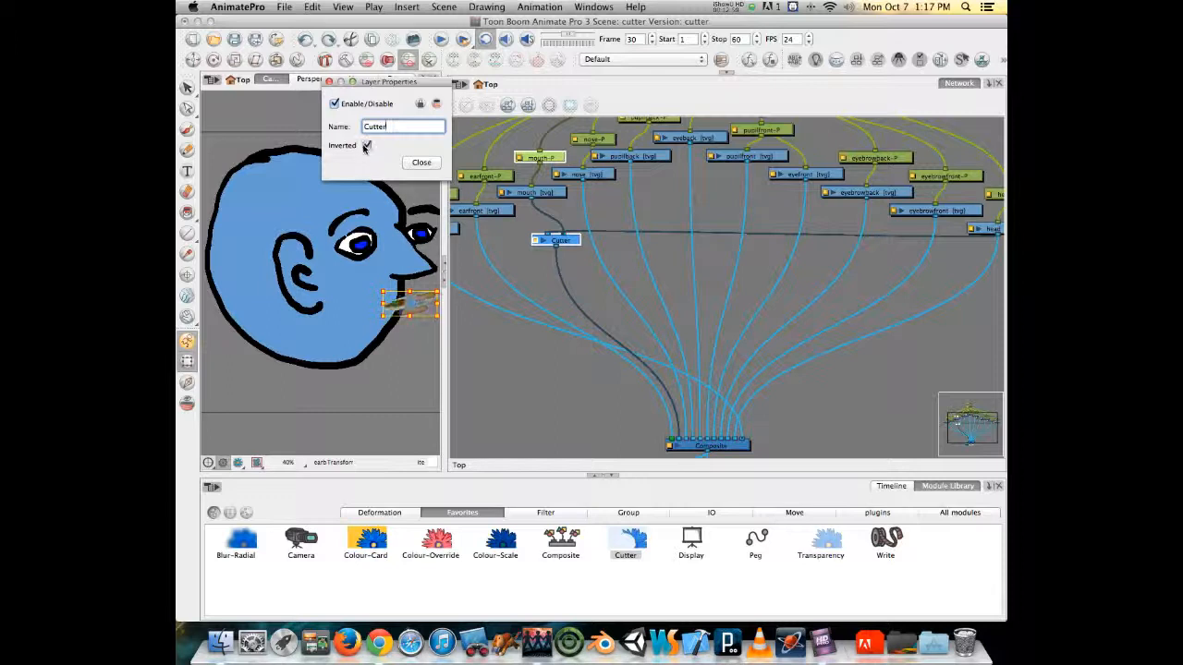
{"action": "left_click", "coordinate": [414, 165]}
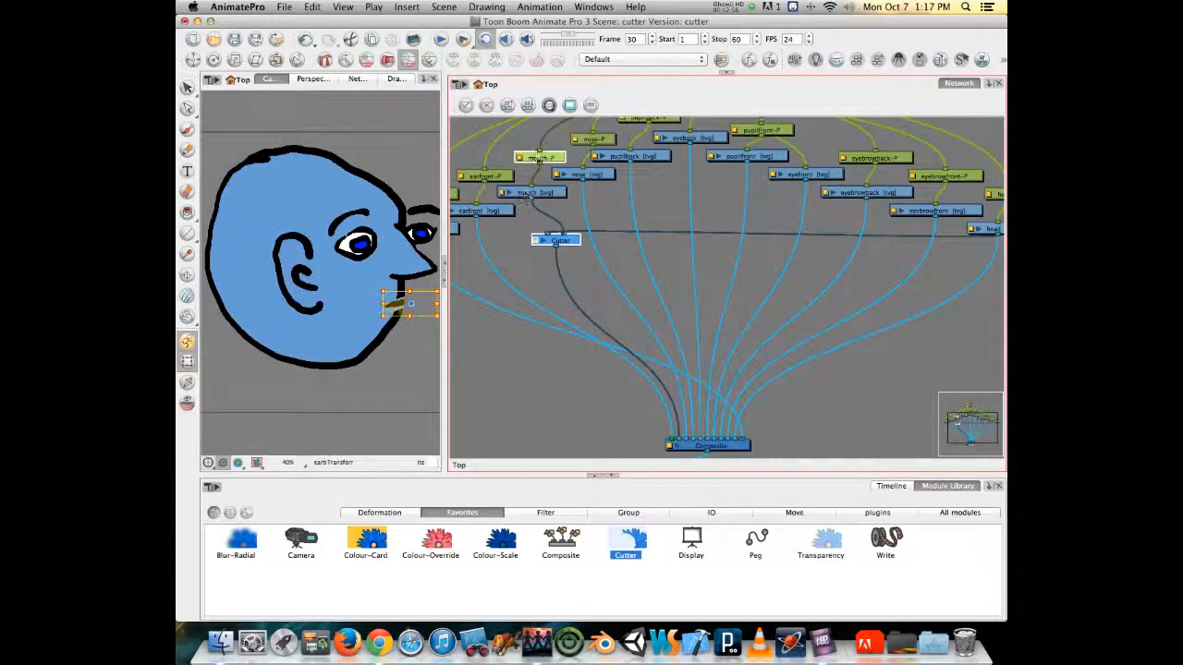
{"action": "mouse_move", "coordinate": [393, 304]}
{"action": "left_mouse_down"}
{"action": "mouse_move", "coordinate": [323, 303]}
{"action": "mouse_move", "coordinate": [397, 301]}
{"action": "mouse_move", "coordinate": [365, 310]}
{"action": "mouse_move", "coordinate": [383, 317]}
{"action": "mouse_move", "coordinate": [398, 297]}
{"action": "mouse_move", "coordinate": [338, 297]}
{"action": "mouse_move", "coordinate": [397, 297]}
{"action": "mouse_move", "coordinate": [326, 300]}
{"action": "mouse_move", "coordinate": [401, 294]}
{"action": "mouse_move", "coordinate": [374, 296]}
{"action": "mouse_move", "coordinate": [376, 306]}
{"action": "left_mouse_up"}
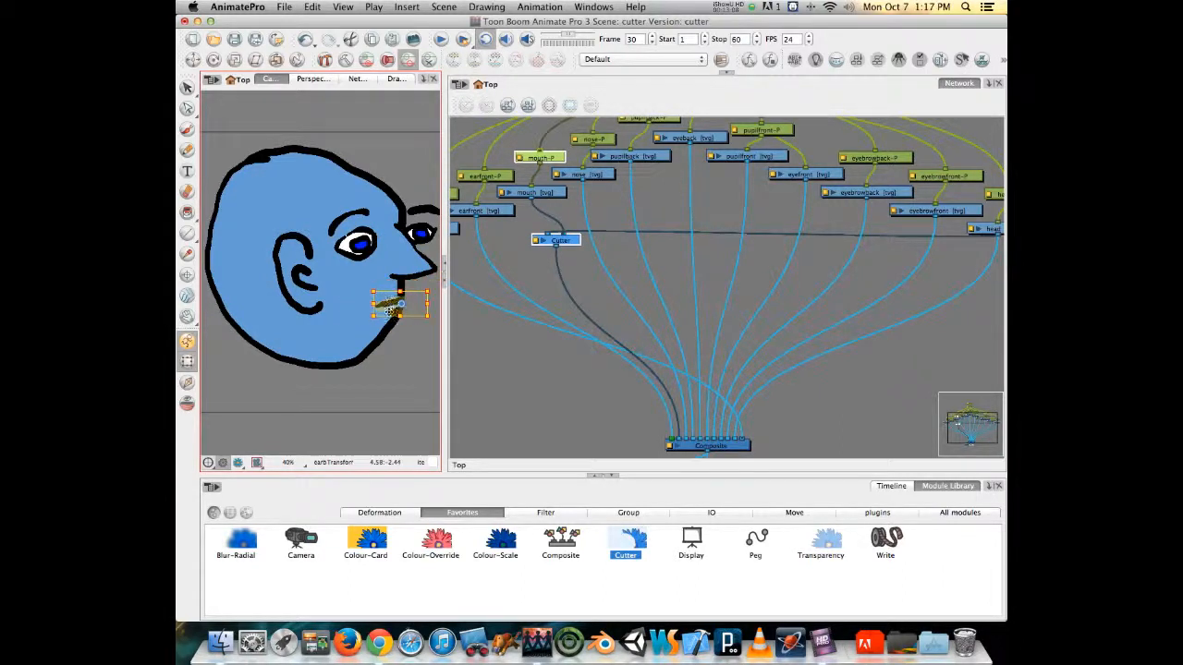
{"action": "key", "text": "super+z"}
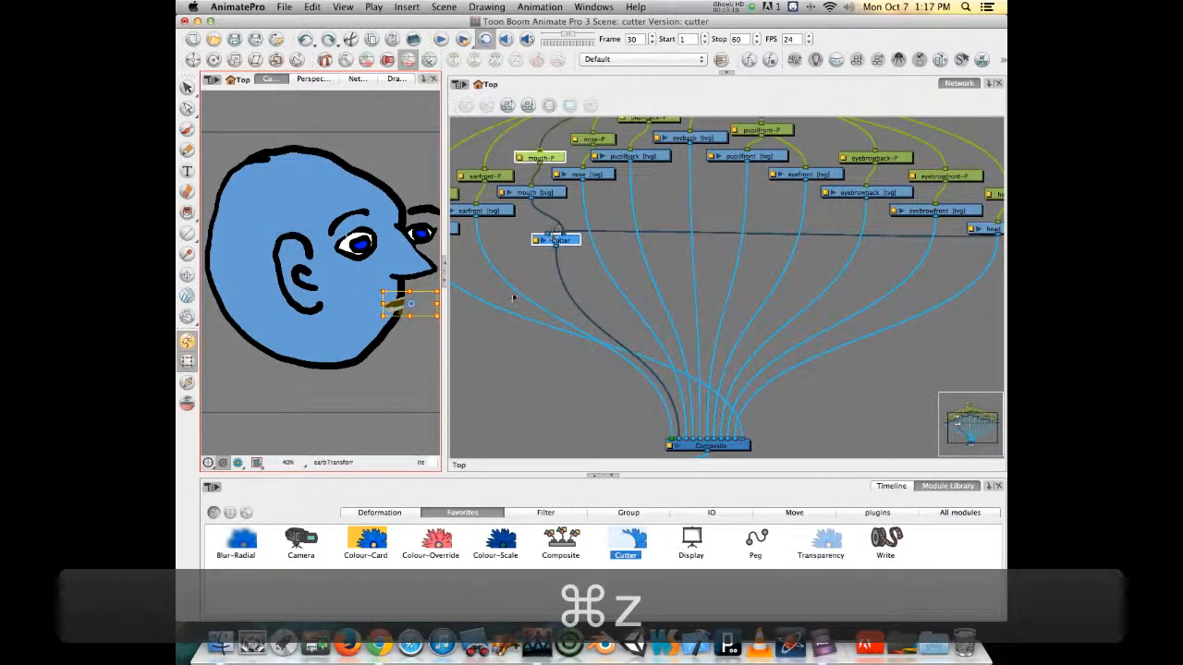
Move all the facial features slightly left on the head with the features-P peg
{"action": "key", "text": "space"}
{"action": "left_click_drag", "start_coordinate": [512, 254], "coordinate": [515, 335]}
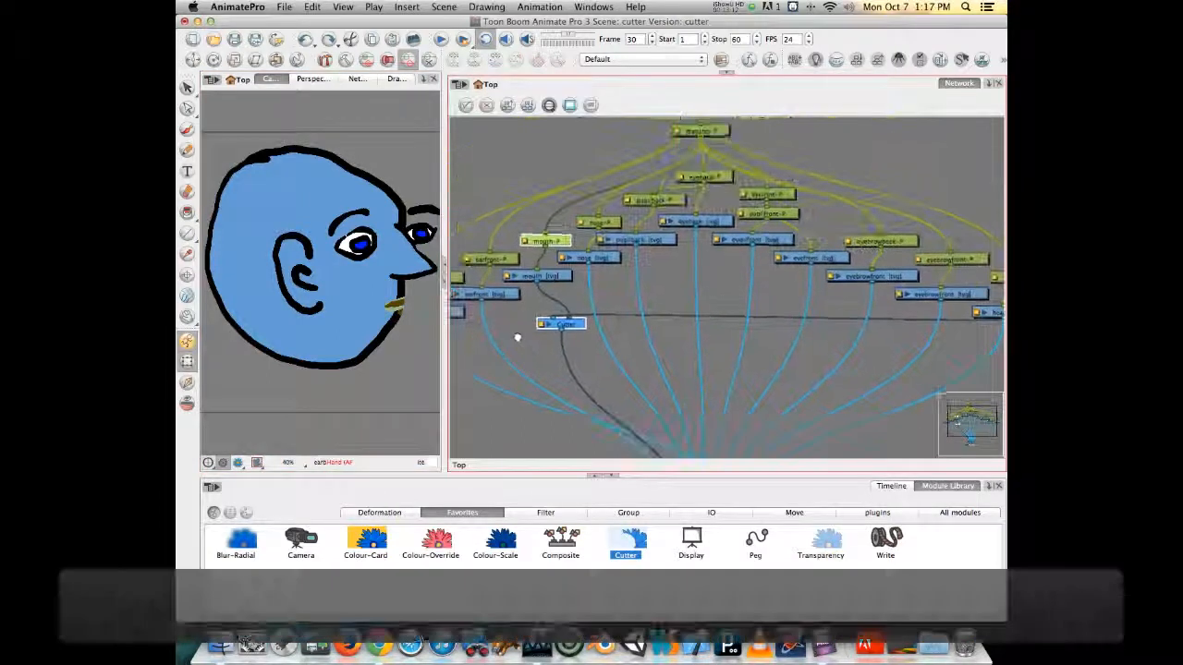
{"action": "left_click", "coordinate": [699, 129]}
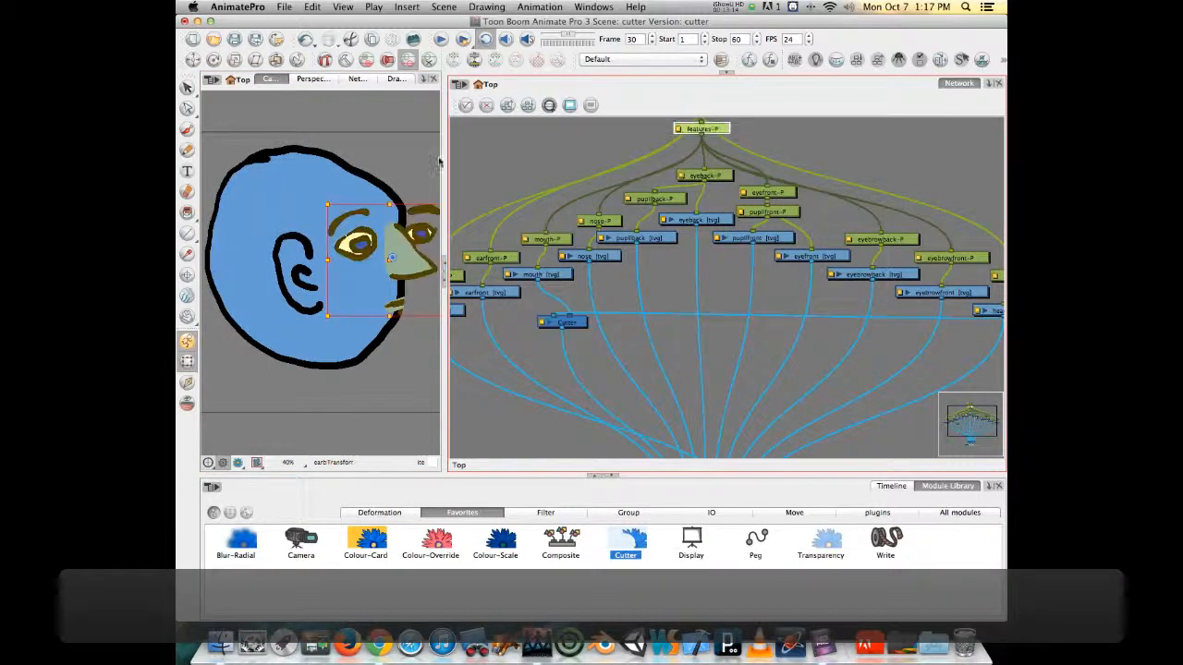
{"action": "mouse_move", "coordinate": [394, 237]}
{"action": "left_mouse_down"}
{"action": "mouse_move", "coordinate": [344, 236]}
{"action": "mouse_move", "coordinate": [395, 231]}
{"action": "mouse_move", "coordinate": [354, 248]}
{"action": "mouse_move", "coordinate": [393, 234]}
{"action": "left_mouse_up"}
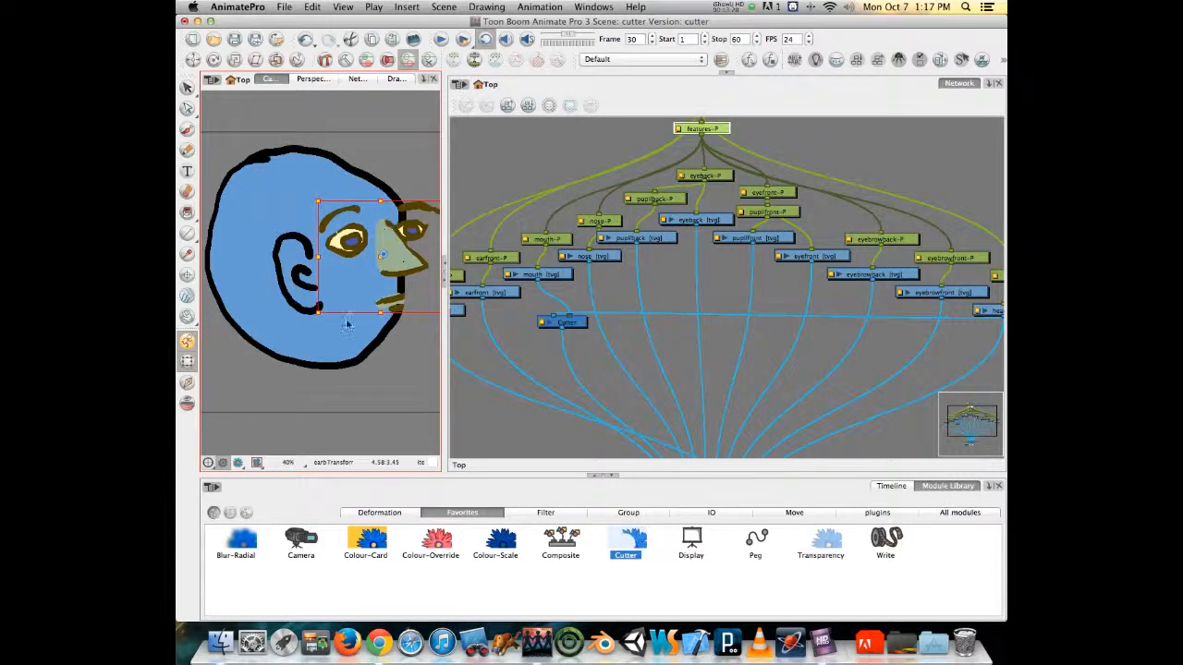
{"action": "left_click", "coordinate": [392, 362]}
Try to connect the pupilback drawing to the Cutter's second input
{"action": "mouse_move", "coordinate": [574, 327]}
{"action": "left_mouse_down"}
{"action": "mouse_move", "coordinate": [572, 347]}
{"action": "mouse_move", "coordinate": [677, 346]}
{"action": "left_mouse_up"}
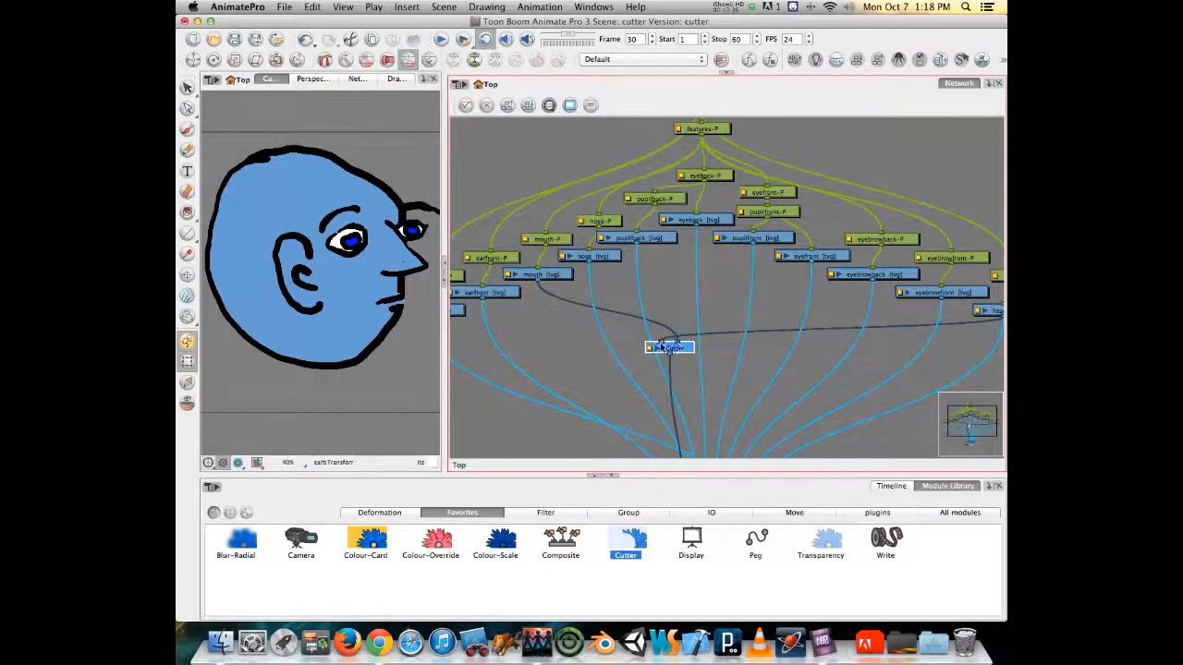
{"action": "left_click_drag", "start_coordinate": [663, 348], "coordinate": [571, 327]}
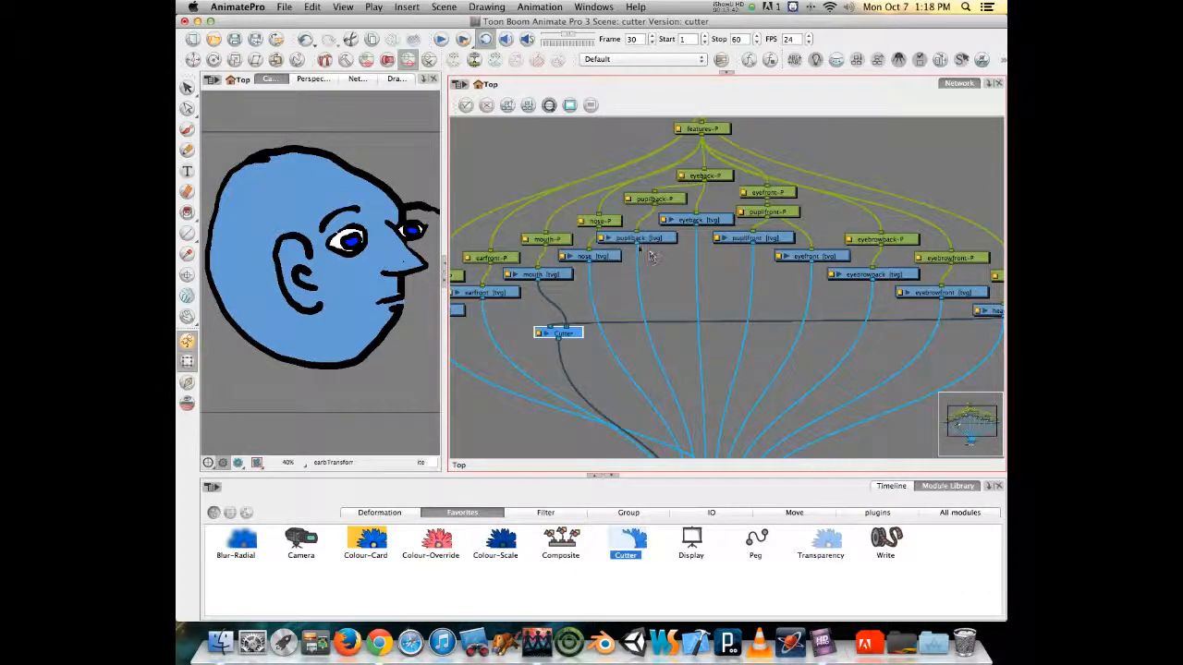
{"action": "left_click_drag", "start_coordinate": [637, 245], "coordinate": [567, 321]}
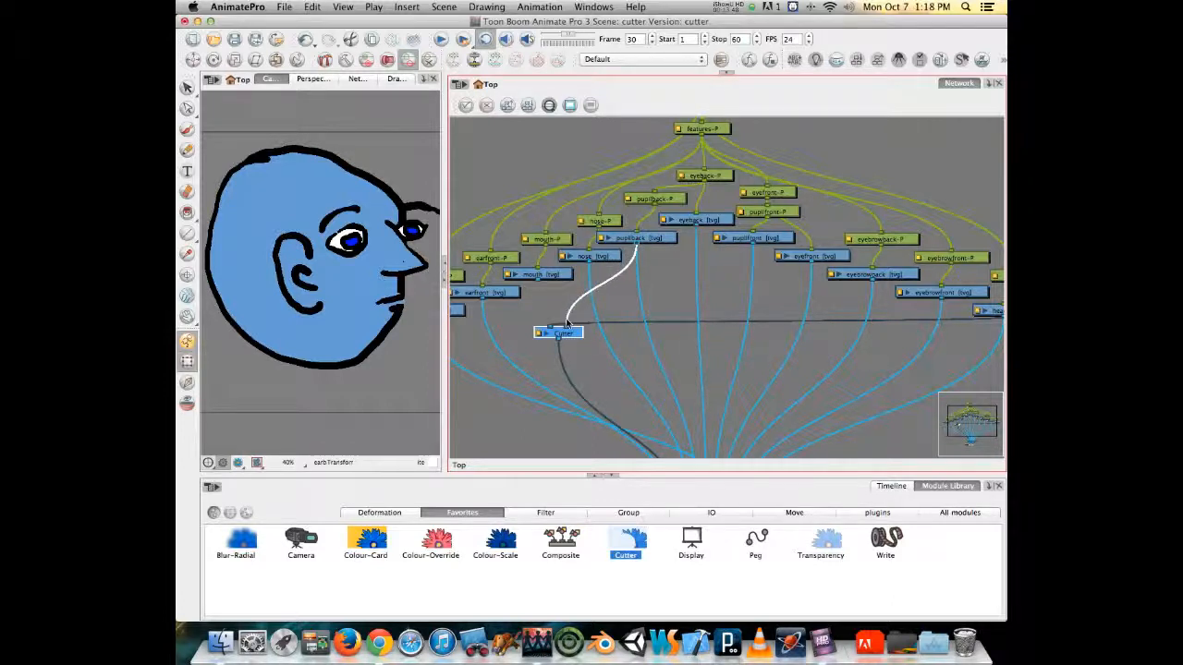
{"action": "left_click_drag", "start_coordinate": [568, 321], "coordinate": [567, 321]}
{"action": "left_click_drag", "start_coordinate": [637, 247], "coordinate": [637, 271]}
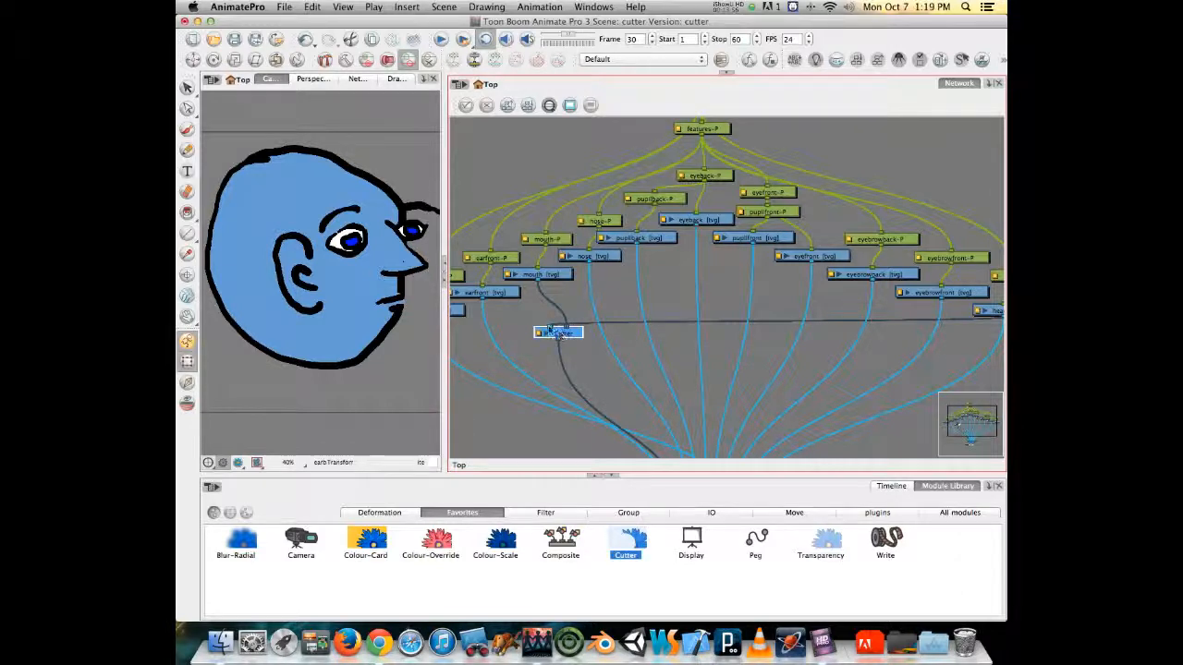
Disconnect the mouth drawing from the Cutter and move the Cutter right, beneath the eyefront drawing
{"action": "left_click_drag", "start_coordinate": [560, 328], "coordinate": [554, 282]}
{"action": "left_click_drag", "start_coordinate": [568, 330], "coordinate": [564, 294]}
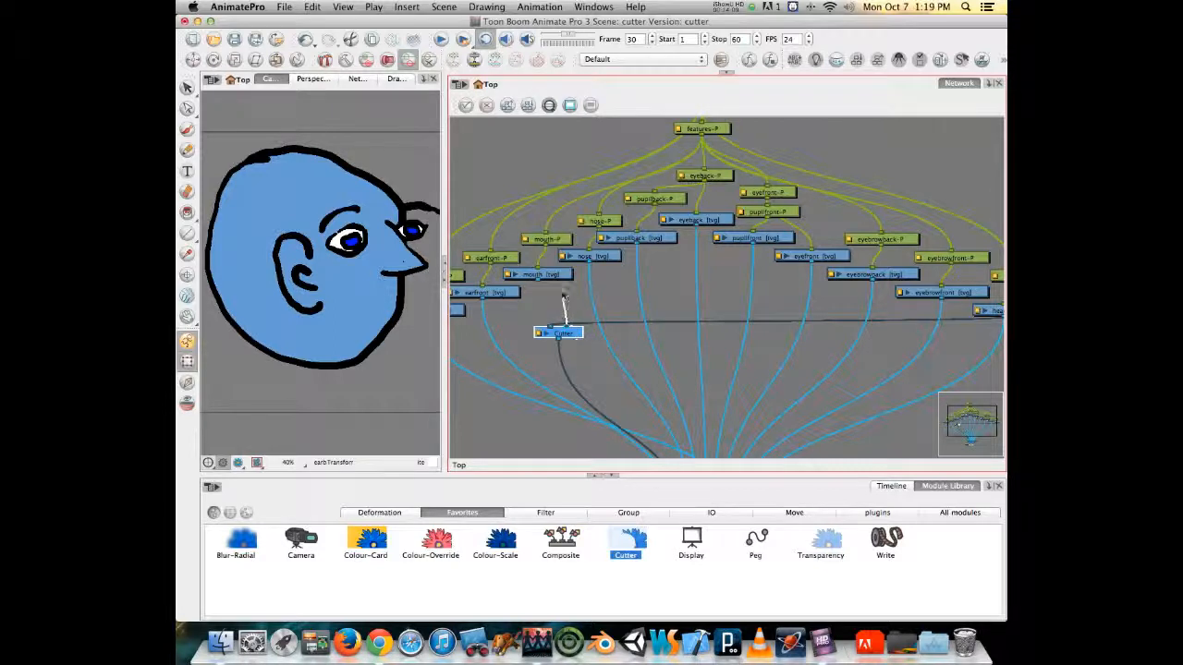
{"action": "left_click_drag", "start_coordinate": [566, 334], "coordinate": [805, 388]}
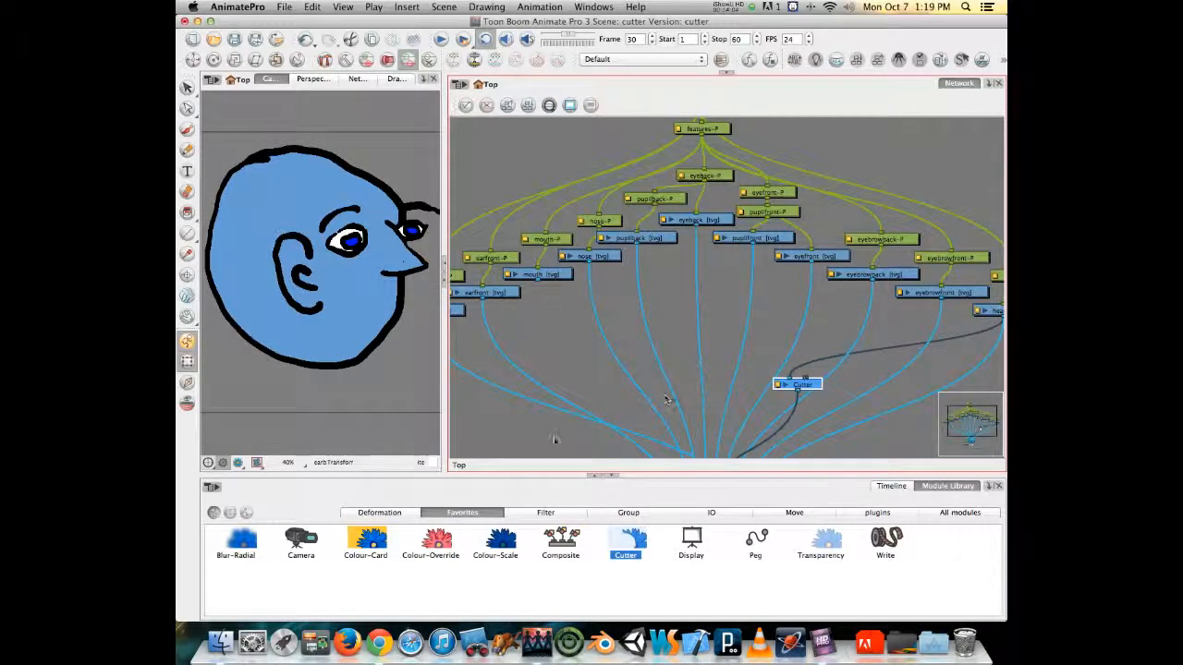
Add a second Composite module below the mouth drawing and connect the mouth to it
{"action": "left_click_drag", "start_coordinate": [553, 549], "coordinate": [550, 357]}
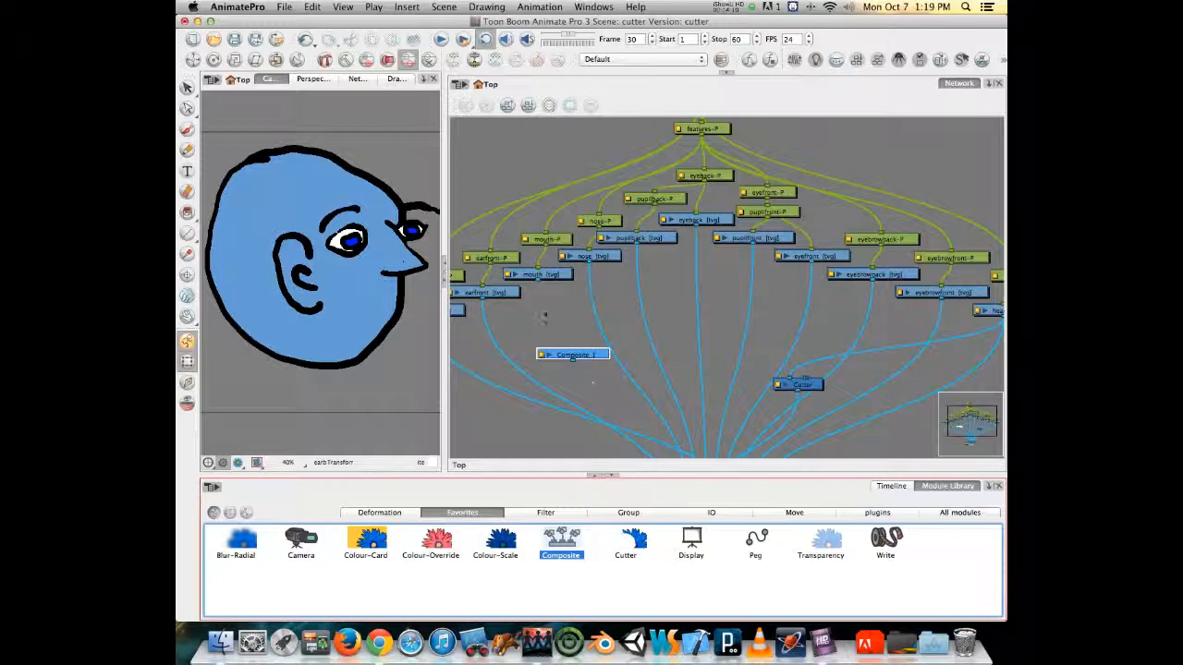
{"action": "left_click_drag", "start_coordinate": [541, 289], "coordinate": [568, 355]}
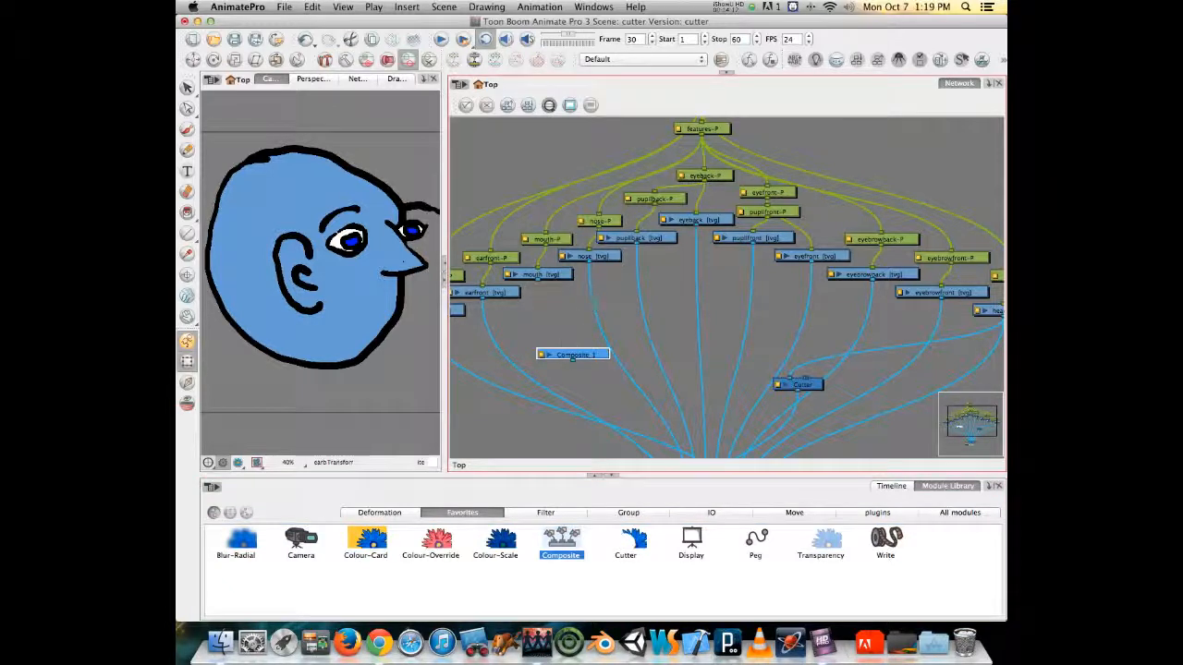
Try to connect the nose drawing to Composite_1, and undo the connection
{"action": "left_click_drag", "start_coordinate": [589, 266], "coordinate": [552, 356]}
{"action": "left_click_drag", "start_coordinate": [587, 269], "coordinate": [581, 353]}
{"action": "key", "text": "super+z"}
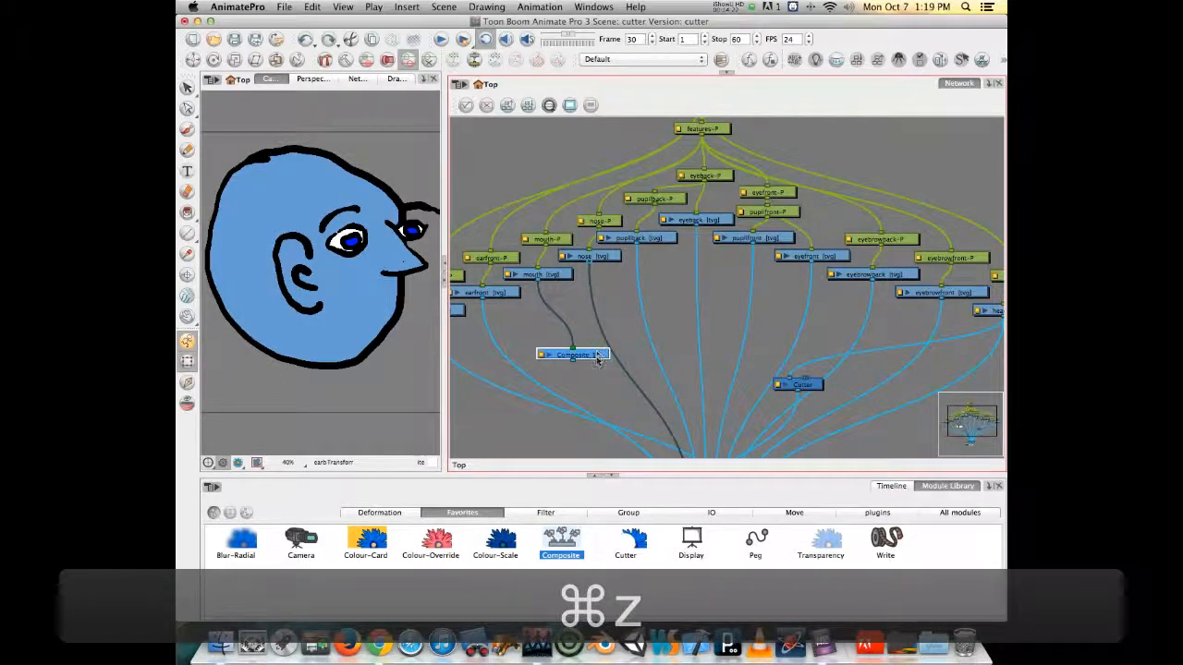
Move Composite_1 slightly right and disconnect the pupil, eye and eyebrow drawings from the main Composite
{"action": "left_click_drag", "start_coordinate": [626, 404], "coordinate": [607, 310]}
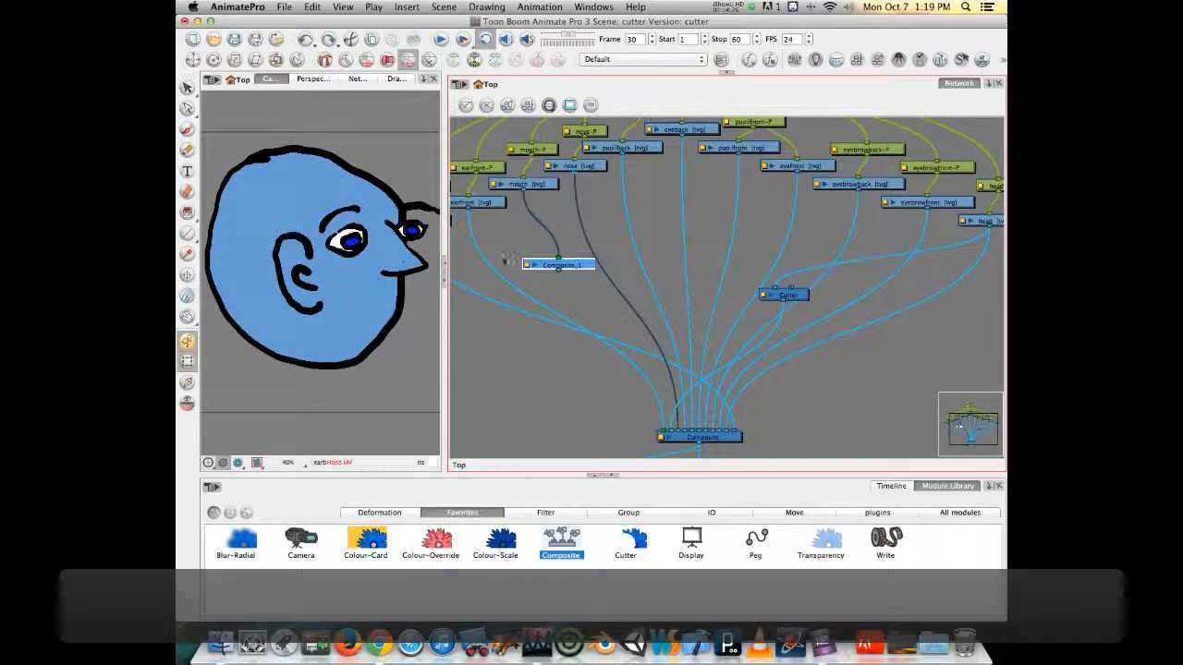
{"action": "left_click_drag", "start_coordinate": [570, 267], "coordinate": [626, 250]}
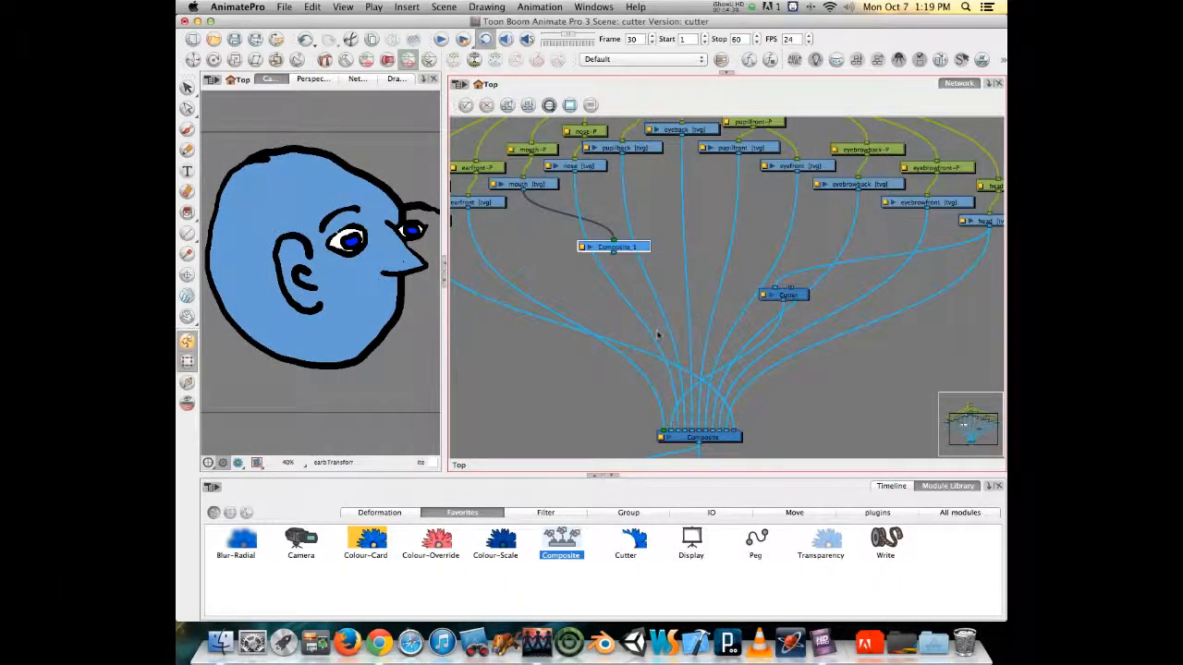
{"action": "left_click_drag", "start_coordinate": [621, 157], "coordinate": [653, 243]}
{"action": "left_click_drag", "start_coordinate": [697, 445], "coordinate": [716, 300]}
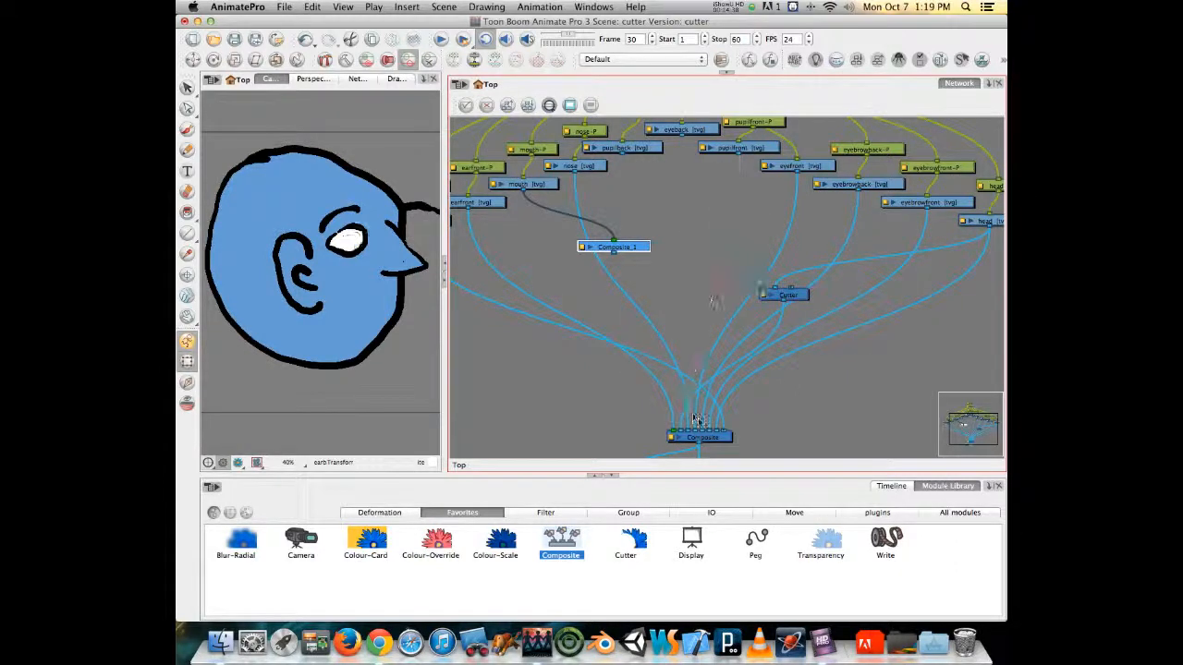
{"action": "left_click_drag", "start_coordinate": [696, 429], "coordinate": [707, 351]}
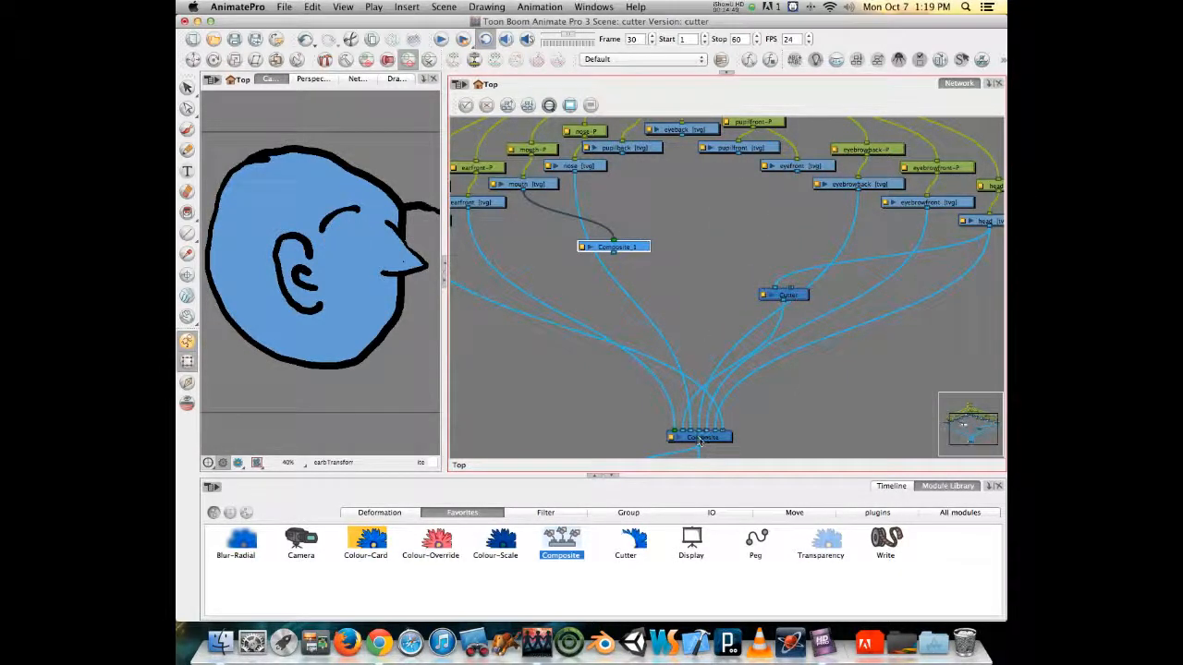
{"action": "left_click_drag", "start_coordinate": [698, 435], "coordinate": [716, 369]}
{"action": "mouse_move", "coordinate": [701, 431]}
{"action": "left_mouse_down"}
{"action": "mouse_move", "coordinate": [718, 379]}
{"action": "mouse_move", "coordinate": [708, 411]}
{"action": "left_mouse_up"}
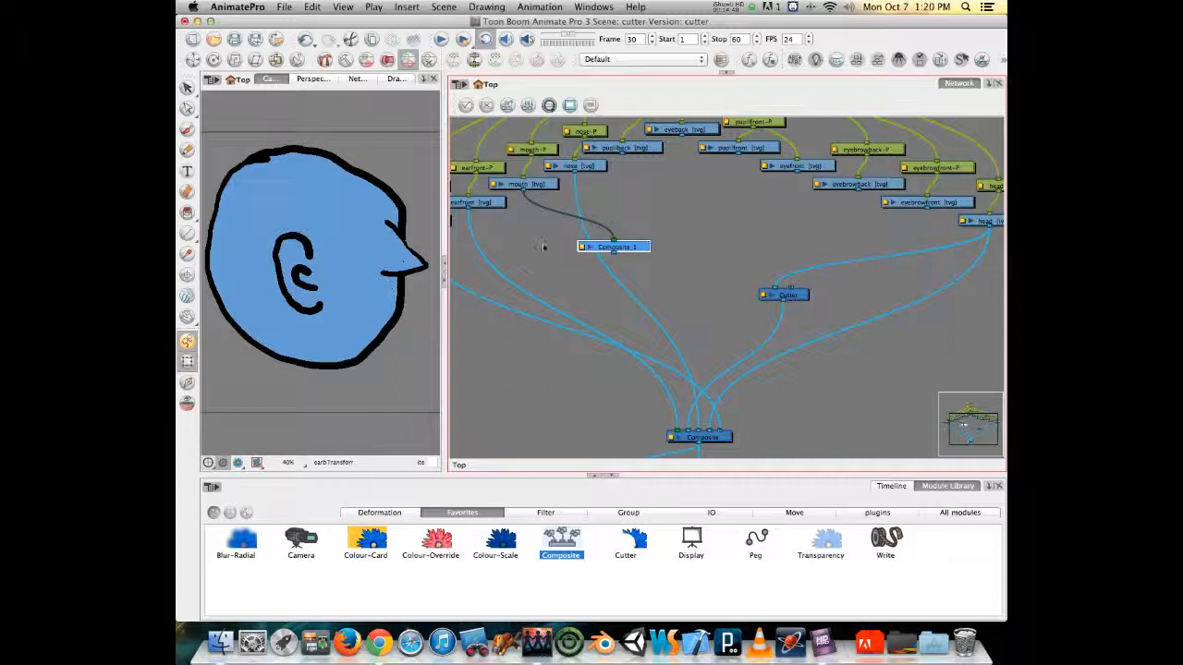
Connect both pupil, eye and eyebrow drawings to Composite_1, and feed Composite_1 into the main Composite
{"action": "left_click_drag", "start_coordinate": [630, 247], "coordinate": [671, 248]}
{"action": "left_click_drag", "start_coordinate": [621, 153], "coordinate": [666, 242]}
{"action": "left_click_drag", "start_coordinate": [678, 155], "coordinate": [674, 243]}
{"action": "left_click_drag", "start_coordinate": [737, 158], "coordinate": [680, 243]}
{"action": "left_click_drag", "start_coordinate": [797, 174], "coordinate": [685, 243]}
{"action": "left_click_drag", "start_coordinate": [860, 192], "coordinate": [691, 242]}
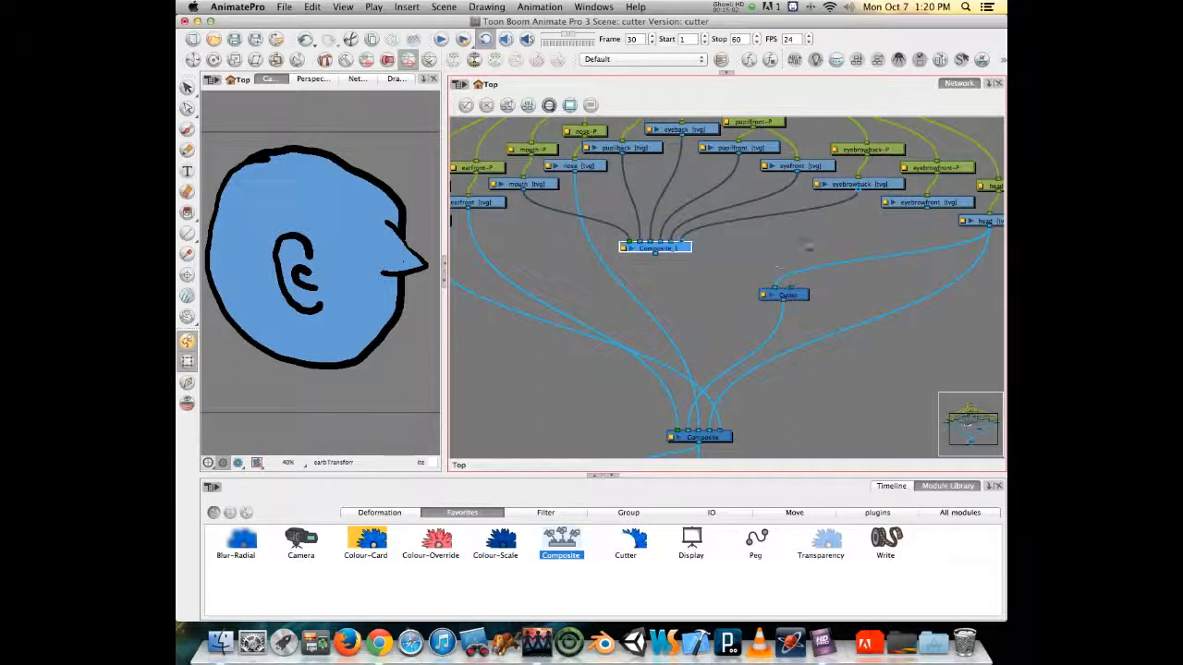
{"action": "left_click_drag", "start_coordinate": [925, 210], "coordinate": [687, 243]}
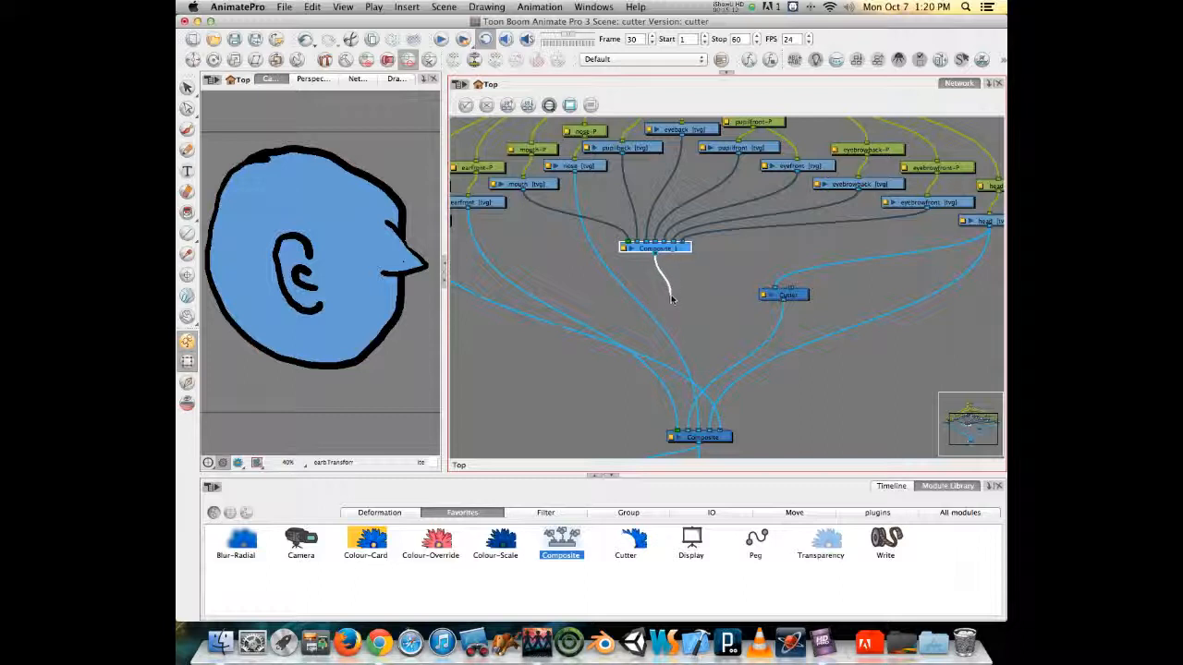
{"action": "left_click_drag", "start_coordinate": [671, 302], "coordinate": [702, 431]}
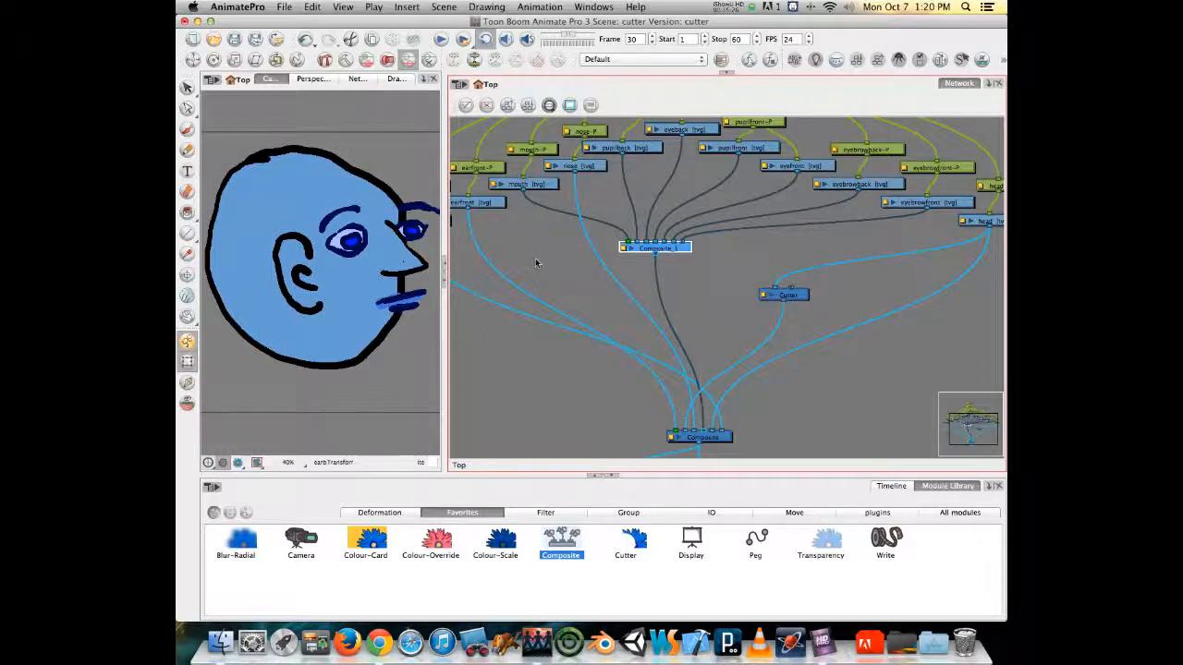
Move the features-P peg farther left so the facial features sit mostly inside the head outline
{"action": "left_click_drag", "start_coordinate": [570, 256], "coordinate": [562, 312]}
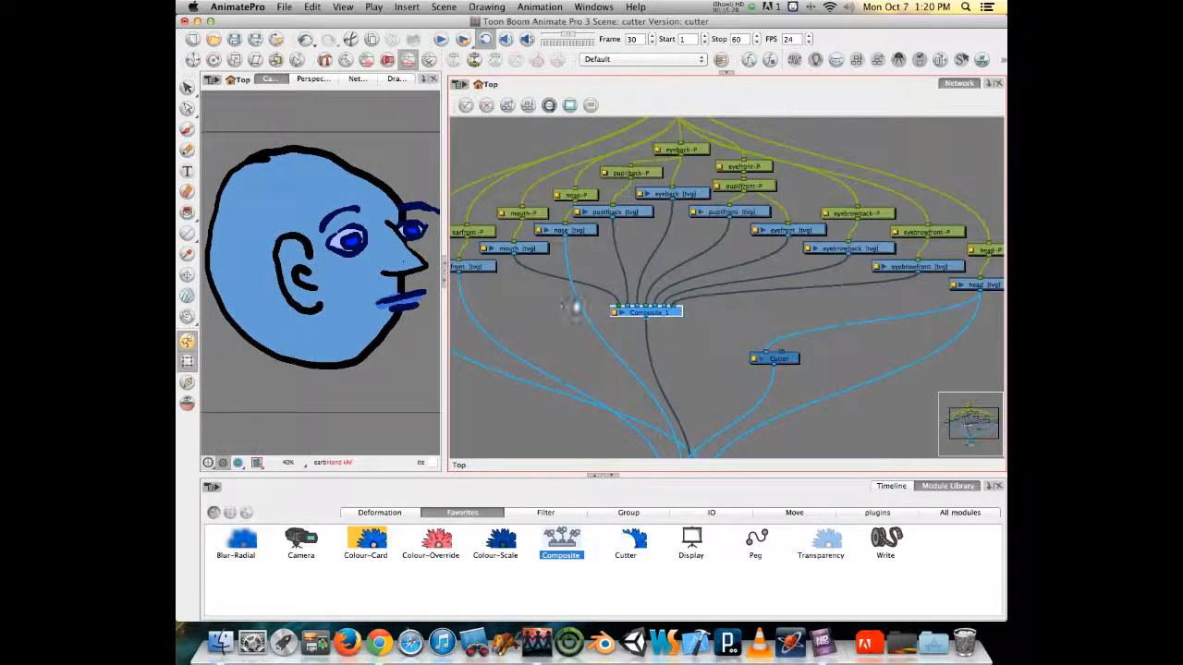
{"action": "left_click_drag", "start_coordinate": [641, 198], "coordinate": [650, 245]}
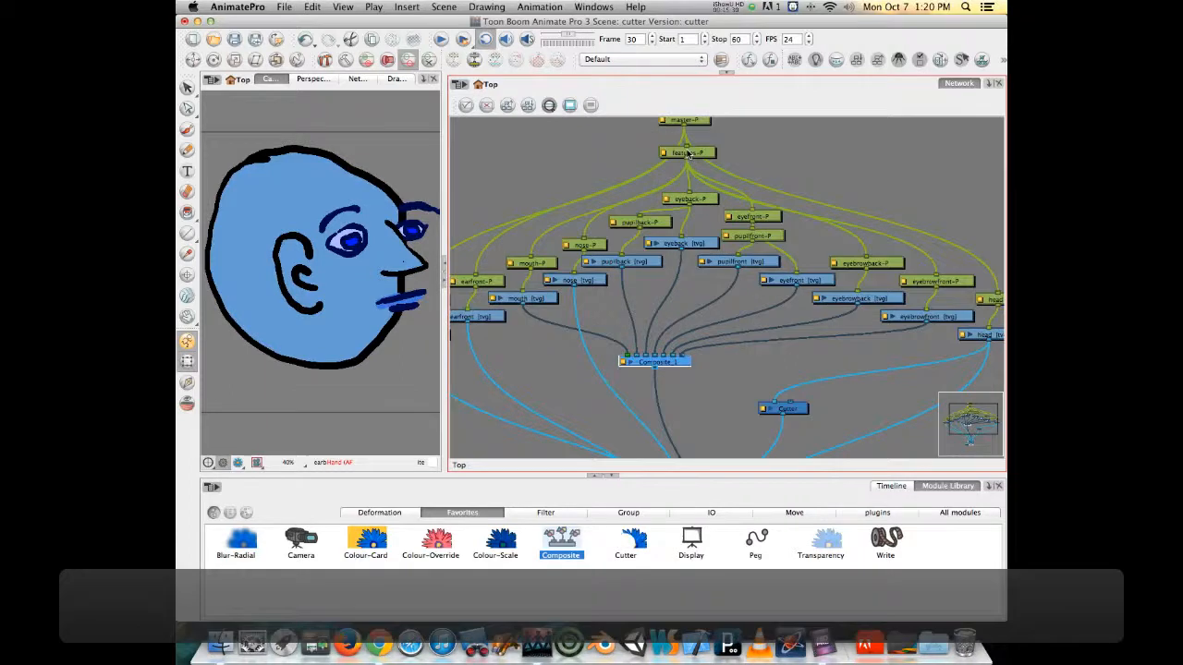
{"action": "left_click", "coordinate": [686, 153]}
{"action": "left_click_drag", "start_coordinate": [407, 242], "coordinate": [365, 237]}
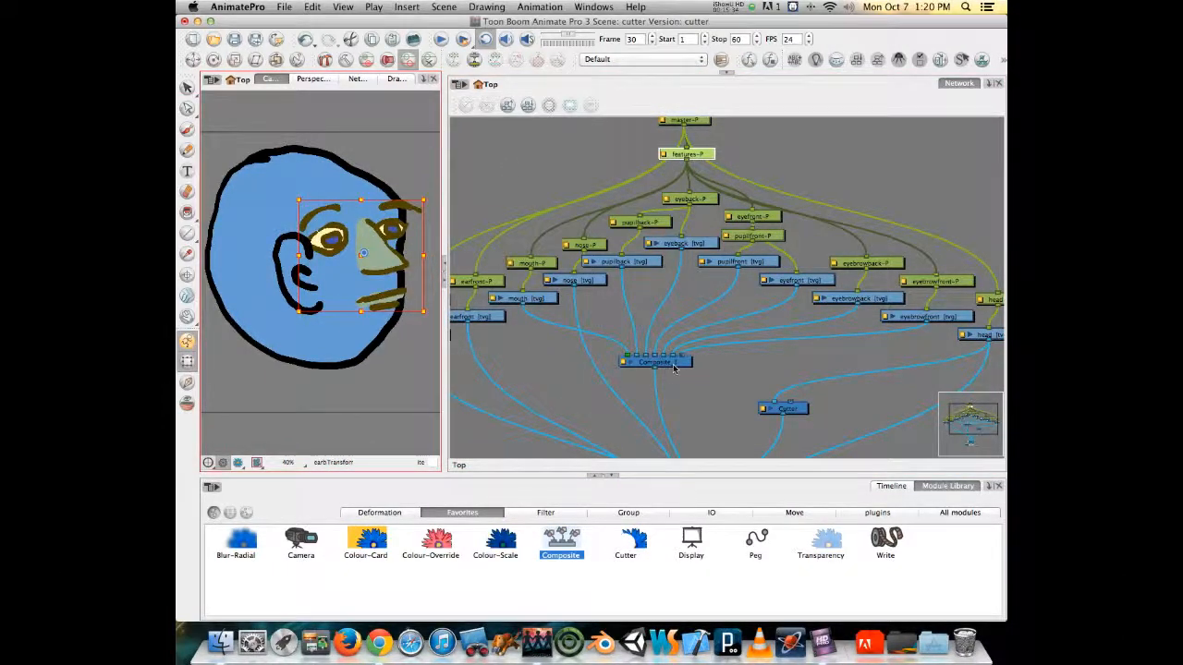
Reroute the output of Composite_1 from the main Composite to the Cutter's second input
{"action": "left_click_drag", "start_coordinate": [676, 365], "coordinate": [684, 266]}
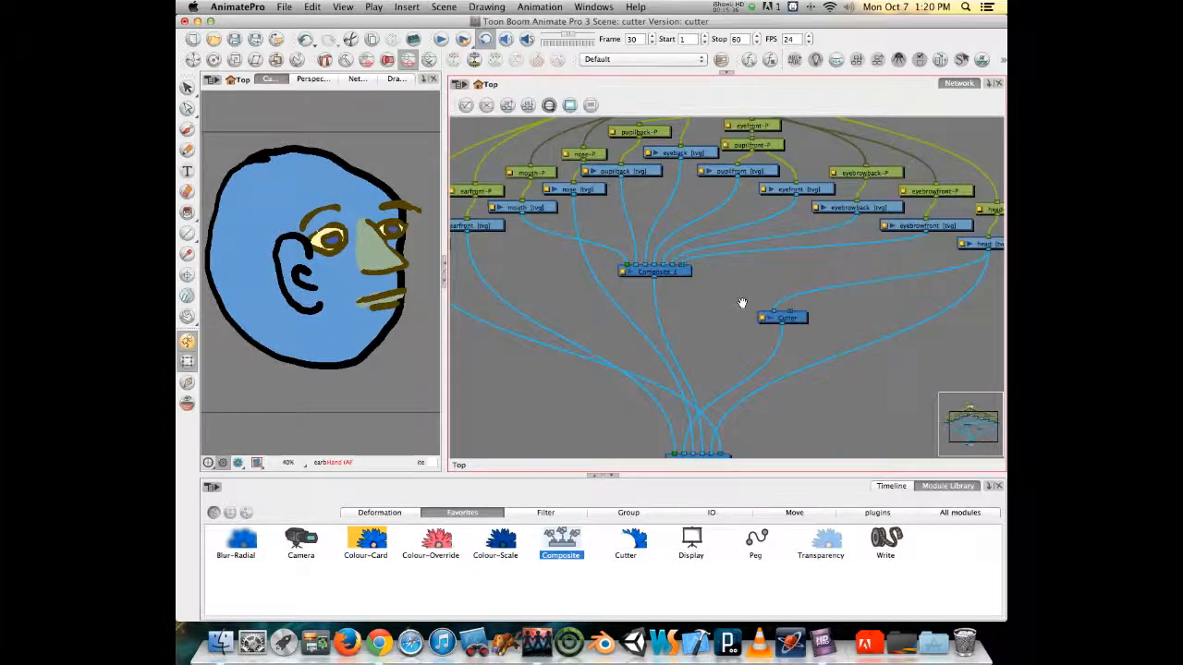
{"action": "left_click", "coordinate": [656, 271]}
{"action": "left_click_drag", "start_coordinate": [705, 456], "coordinate": [782, 311]}
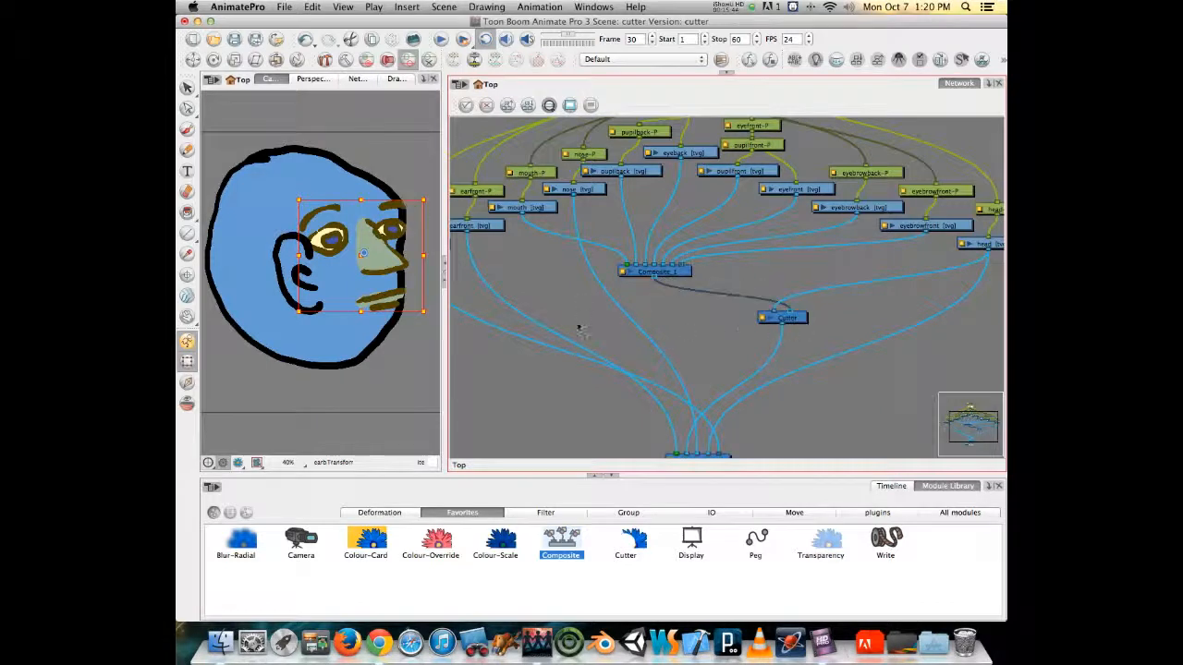
Nudge the facial features slightly right on the head and place a second Cutter between the pupilback drawing and Composite_1
{"action": "mouse_move", "coordinate": [326, 238]}
{"action": "left_mouse_down"}
{"action": "mouse_move", "coordinate": [411, 218]}
{"action": "mouse_move", "coordinate": [326, 224]}
{"action": "mouse_move", "coordinate": [358, 231]}
{"action": "mouse_move", "coordinate": [331, 226]}
{"action": "mouse_move", "coordinate": [338, 234]}
{"action": "left_mouse_up"}
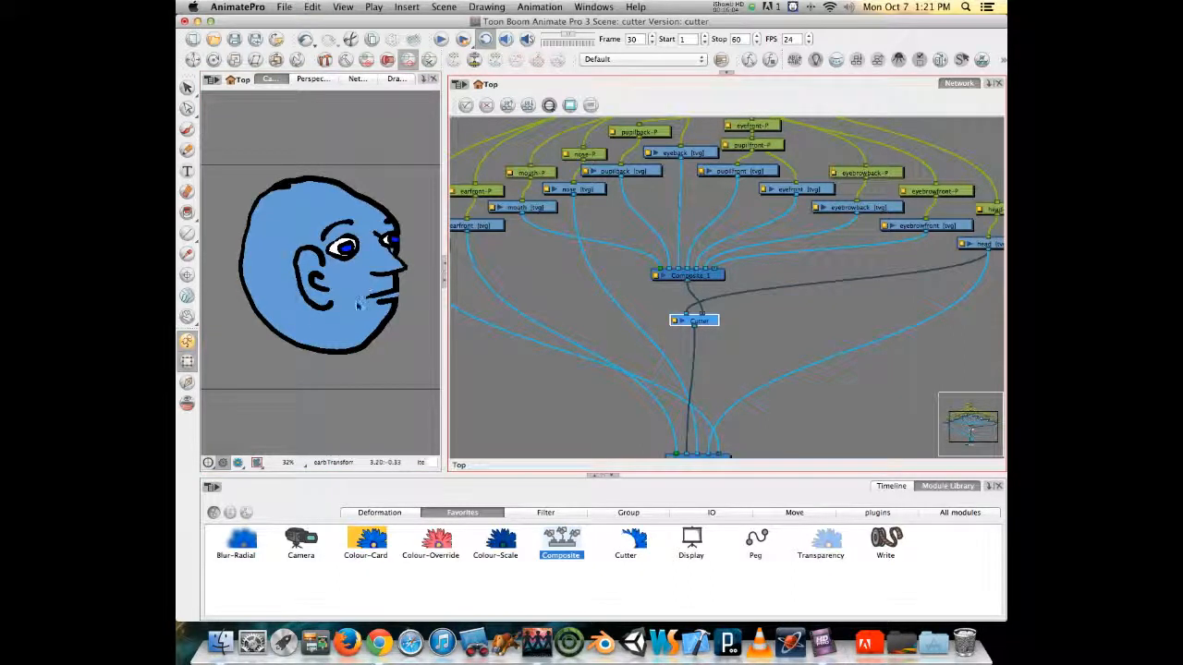
{"action": "left_click_drag", "start_coordinate": [628, 540], "coordinate": [658, 227]}
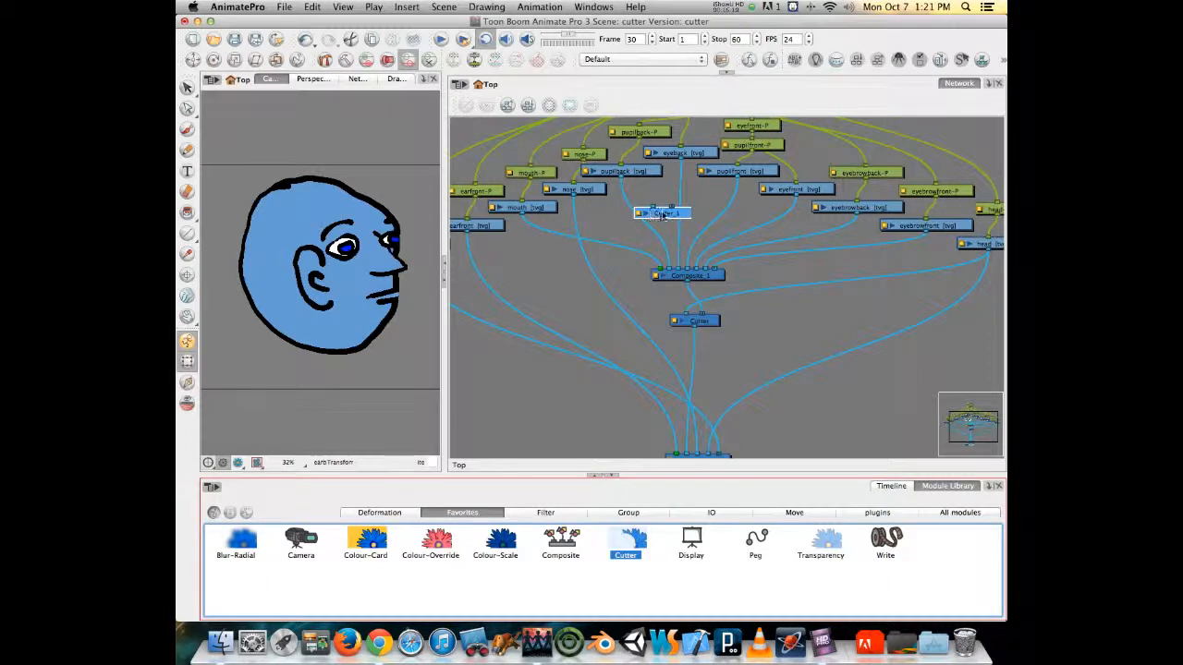
{"action": "left_click", "coordinate": [673, 219]}
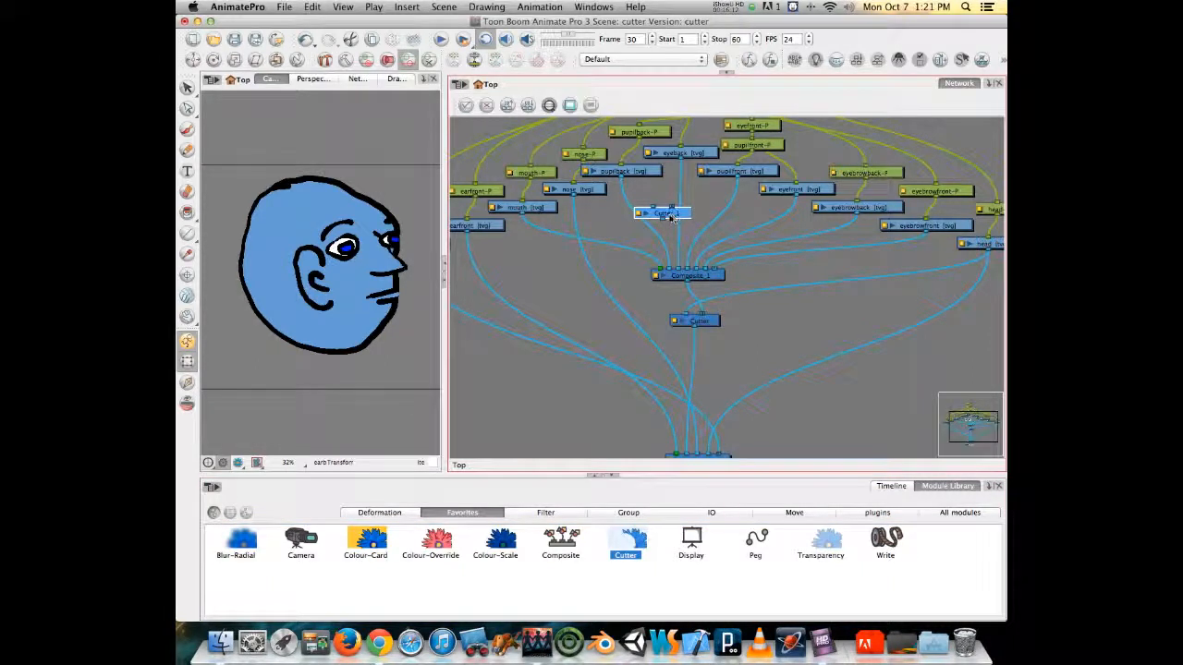
{"action": "left_click_drag", "start_coordinate": [669, 216], "coordinate": [661, 211]}
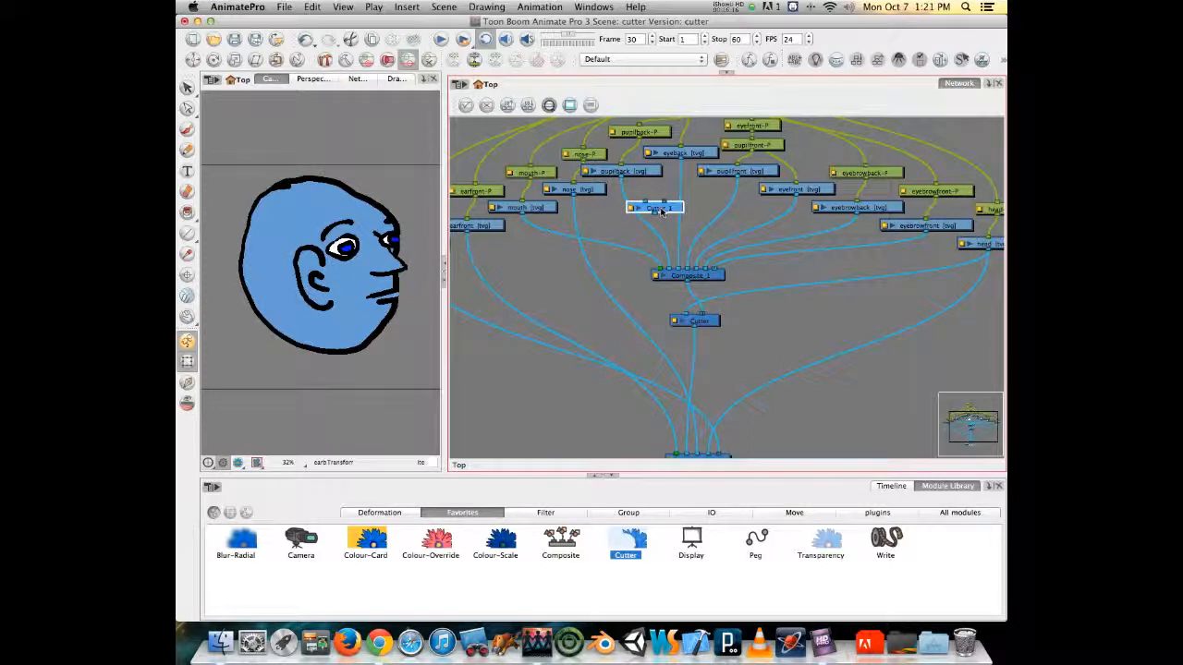
{"action": "mouse_move", "coordinate": [658, 209]}
{"action": "left_mouse_down"}
{"action": "mouse_move", "coordinate": [626, 222]}
{"action": "mouse_move", "coordinate": [645, 215]}
{"action": "left_mouse_up"}
Connect eyeback as the matte and pupilback as the image of Cutter_1, feed it into Composite_1, and enable Inverted
{"action": "left_click_drag", "start_coordinate": [681, 162], "coordinate": [629, 209]}
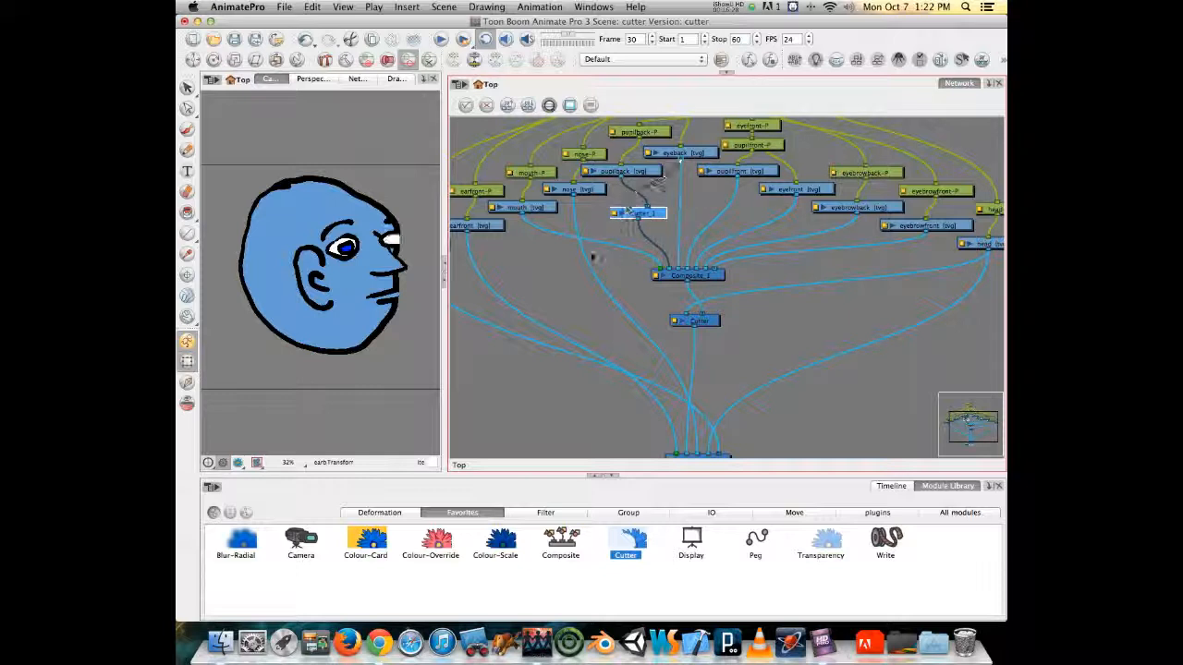
{"action": "double_click", "coordinate": [612, 216]}
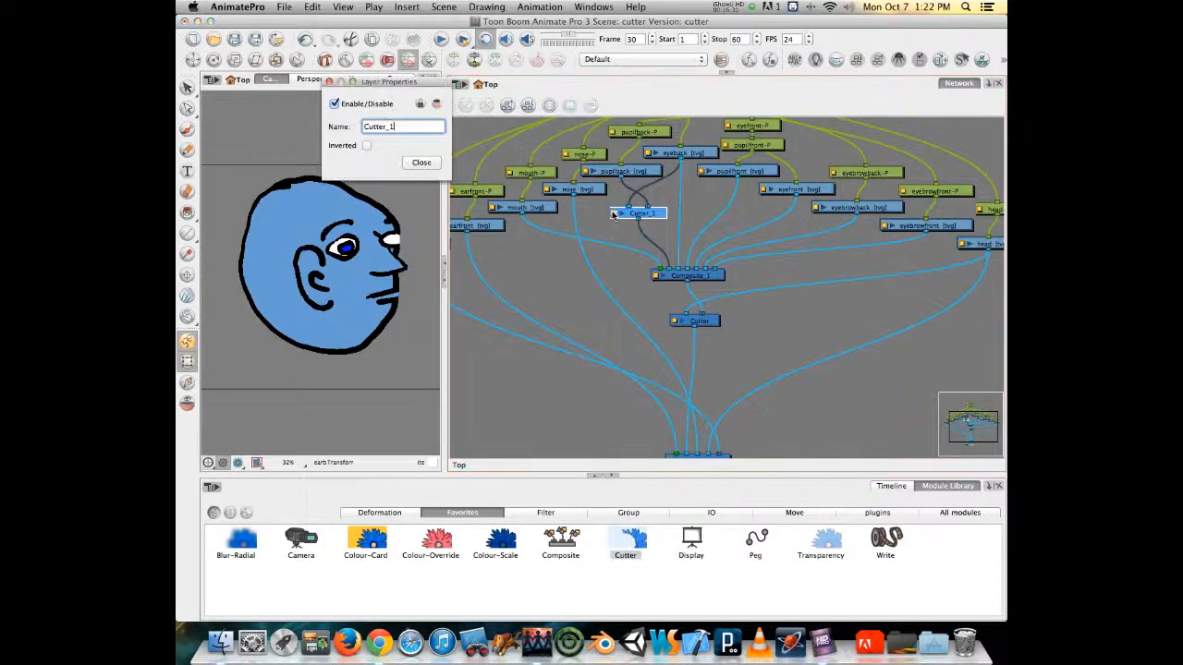
{"action": "left_click", "coordinate": [367, 145]}
{"action": "left_click", "coordinate": [420, 163]}
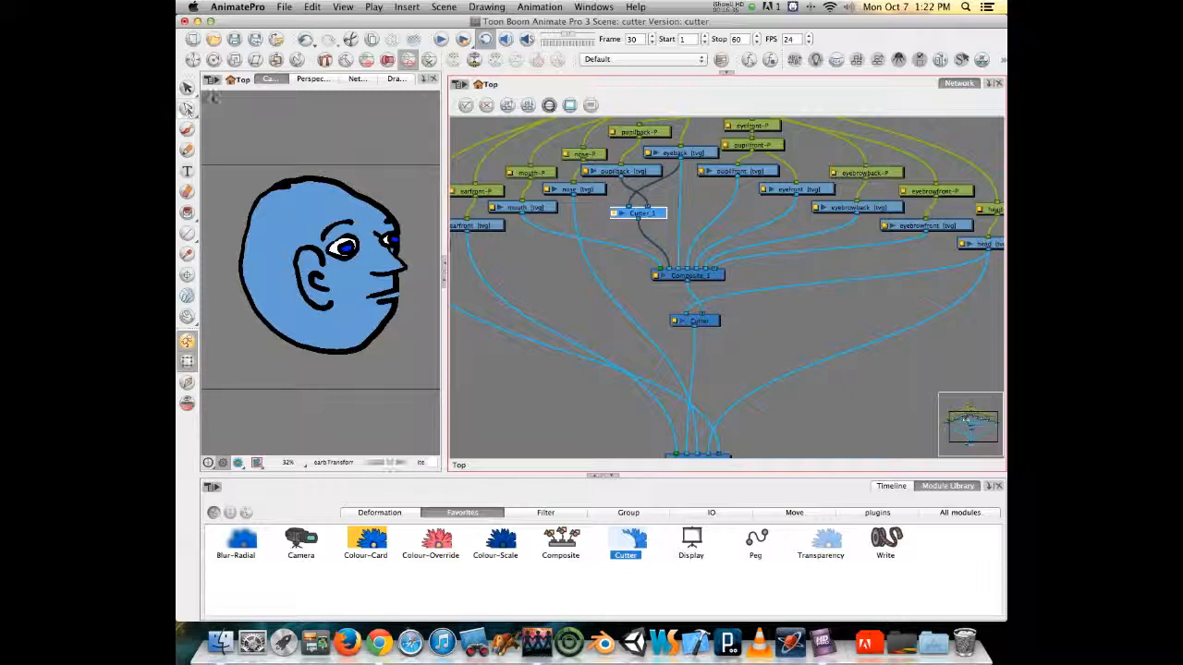
Test the back pupil's mask by moving the pupil left past the eye and back toward the eye's front edge
{"action": "left_click", "coordinate": [393, 241]}
{"action": "mouse_move", "coordinate": [393, 240]}
{"action": "left_mouse_down"}
{"action": "mouse_move", "coordinate": [376, 228]}
{"action": "mouse_move", "coordinate": [383, 241]}
{"action": "left_mouse_up"}
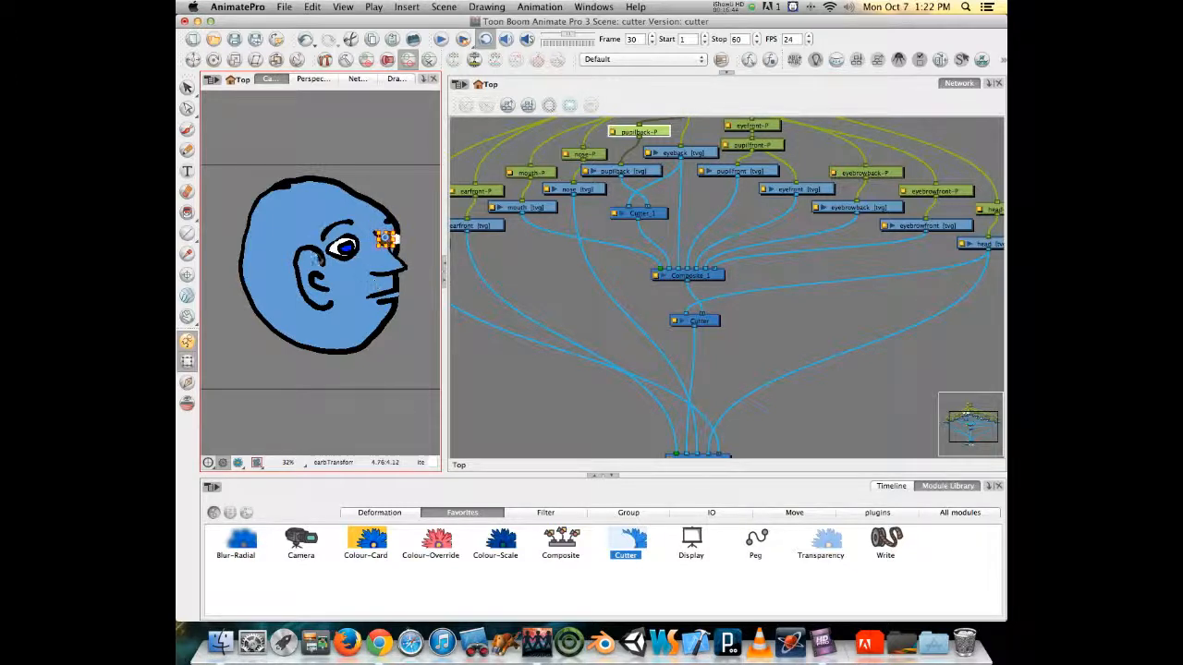
{"action": "key", "text": "2"}
{"action": "key", "text": "2"}
{"action": "key", "text": "2"}
{"action": "key", "text": "2"}
{"action": "key", "text": "2"}
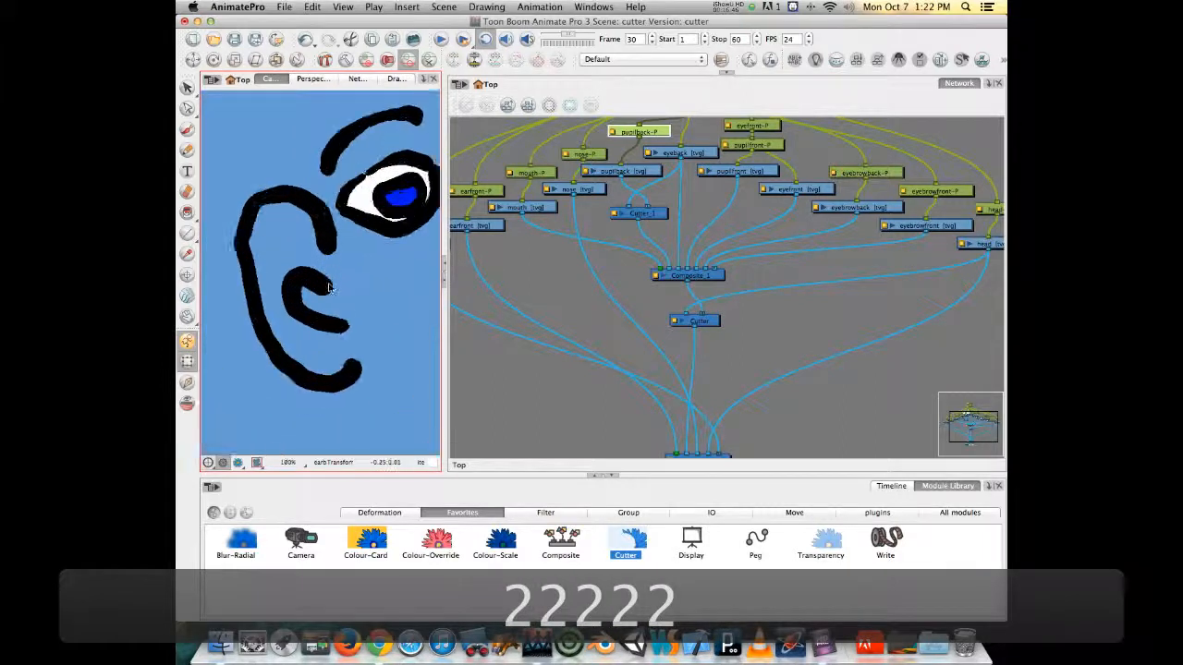
{"action": "left_click_drag", "start_coordinate": [324, 286], "coordinate": [128, 293]}
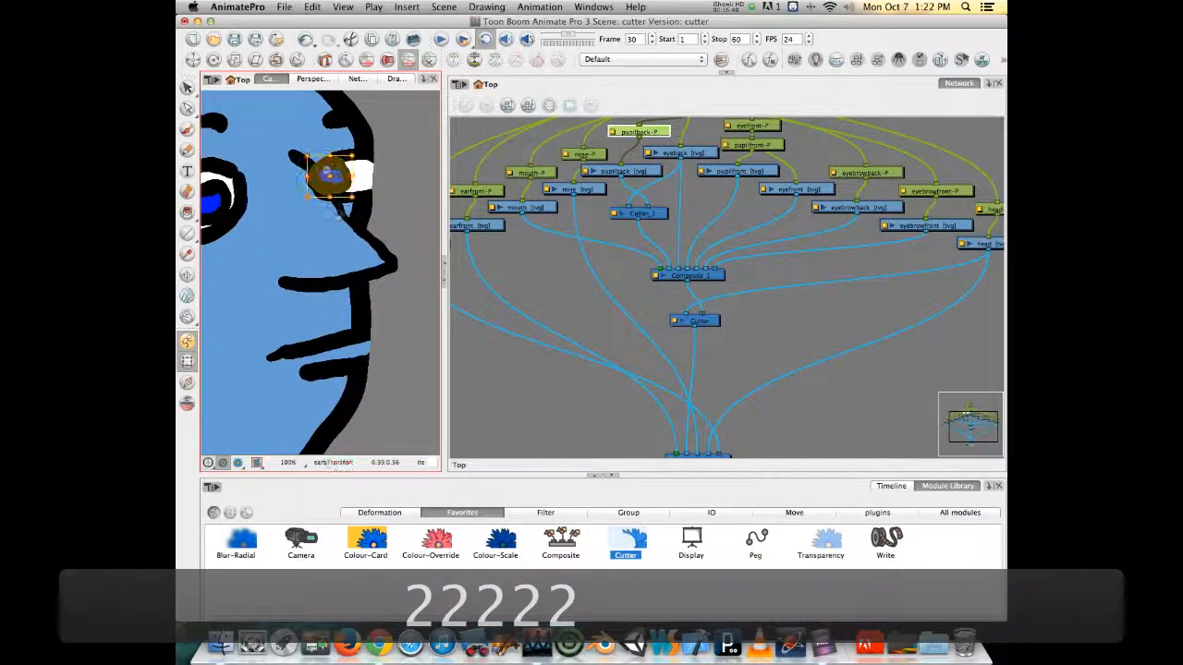
{"action": "mouse_move", "coordinate": [331, 191]}
{"action": "left_mouse_down"}
{"action": "mouse_move", "coordinate": [344, 192]}
{"action": "mouse_move", "coordinate": [305, 191]}
{"action": "mouse_move", "coordinate": [355, 186]}
{"action": "left_mouse_up"}
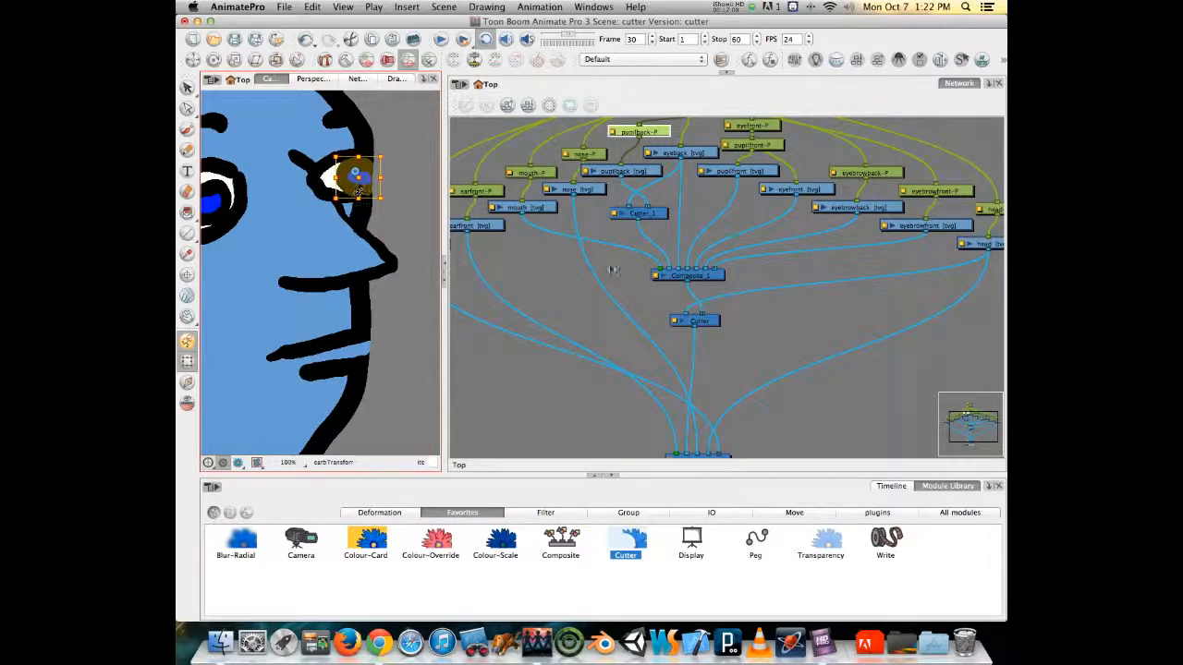
Add Cutter_2 to mask pupilfront with eyefront, feed it into Composite_1, and enable Inverted
{"action": "left_click_drag", "start_coordinate": [637, 545], "coordinate": [739, 214]}
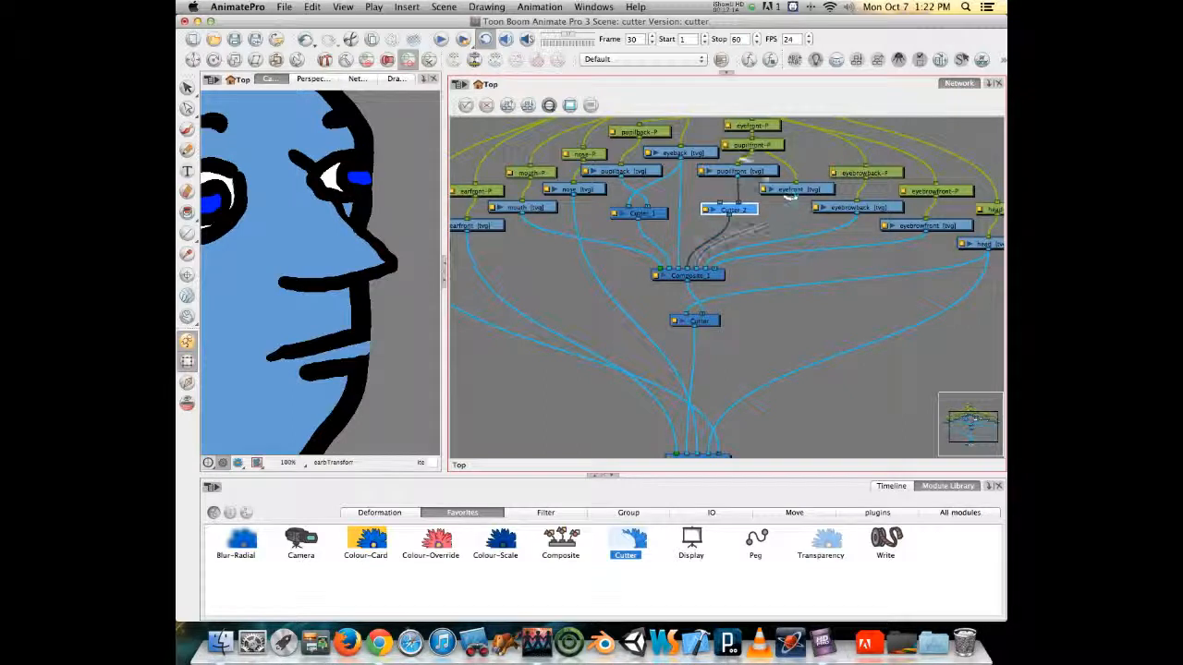
{"action": "double_click", "coordinate": [704, 212]}
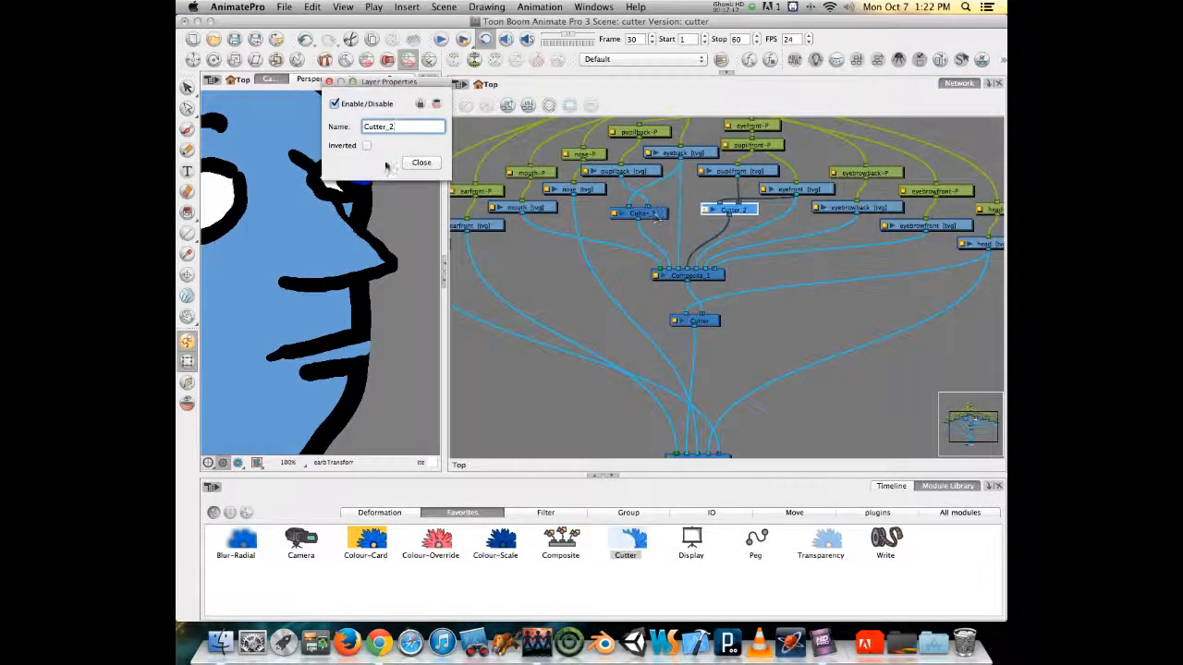
{"action": "left_click", "coordinate": [421, 163]}
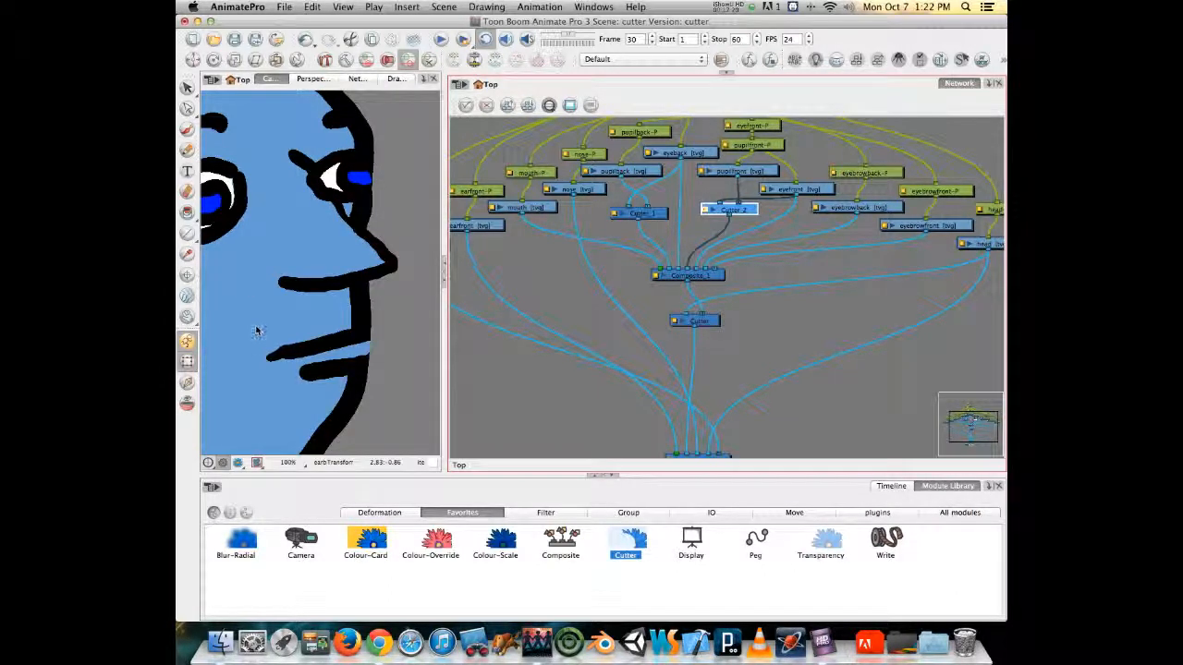
Test the front pupil's mask by moving the pupil around, leaving it slightly farther right within the eye
{"action": "left_click_drag", "start_coordinate": [249, 322], "coordinate": [353, 323]}
{"action": "left_click", "coordinate": [308, 214]}
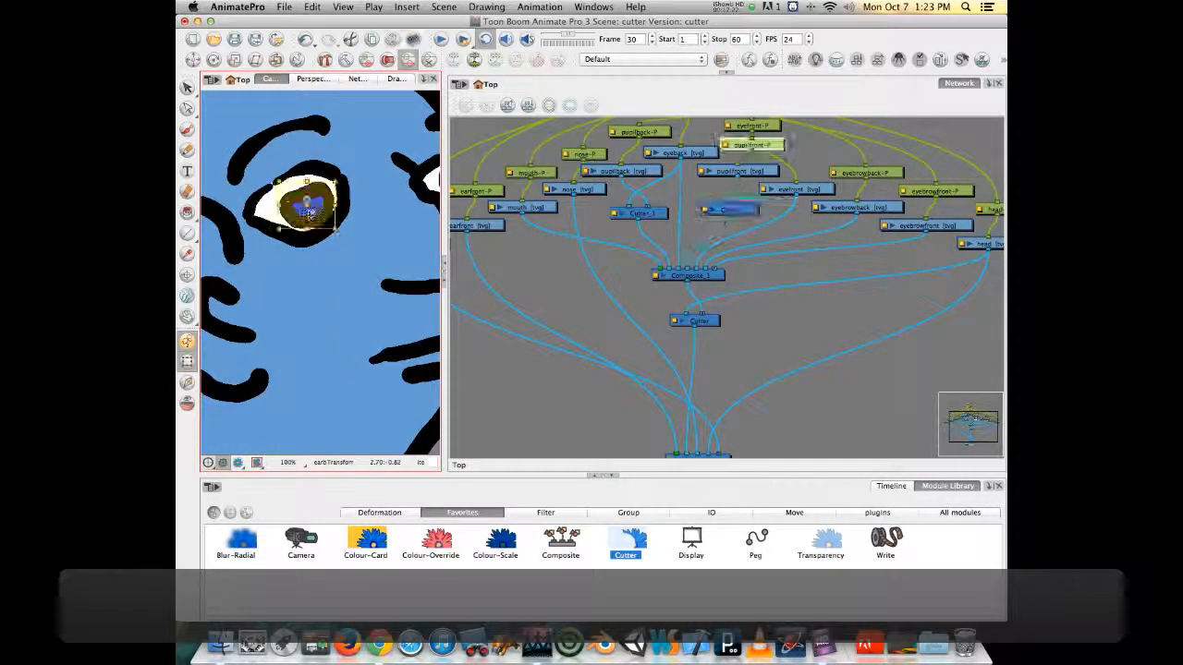
{"action": "mouse_move", "coordinate": [310, 212]}
{"action": "left_mouse_down"}
{"action": "mouse_move", "coordinate": [273, 207]}
{"action": "mouse_move", "coordinate": [275, 238]}
{"action": "mouse_move", "coordinate": [318, 224]}
{"action": "mouse_move", "coordinate": [294, 242]}
{"action": "mouse_move", "coordinate": [306, 201]}
{"action": "mouse_move", "coordinate": [322, 191]}
{"action": "mouse_move", "coordinate": [304, 232]}
{"action": "mouse_move", "coordinate": [304, 200]}
{"action": "mouse_move", "coordinate": [313, 225]}
{"action": "mouse_move", "coordinate": [318, 203]}
{"action": "mouse_move", "coordinate": [302, 216]}
{"action": "left_mouse_up"}
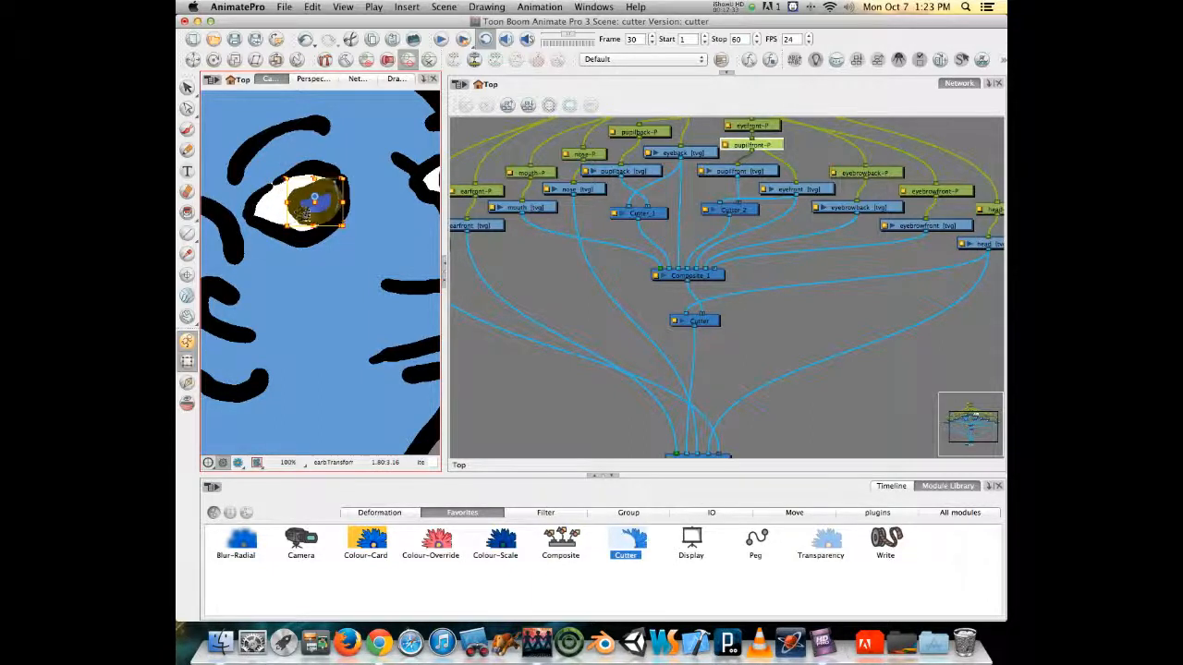